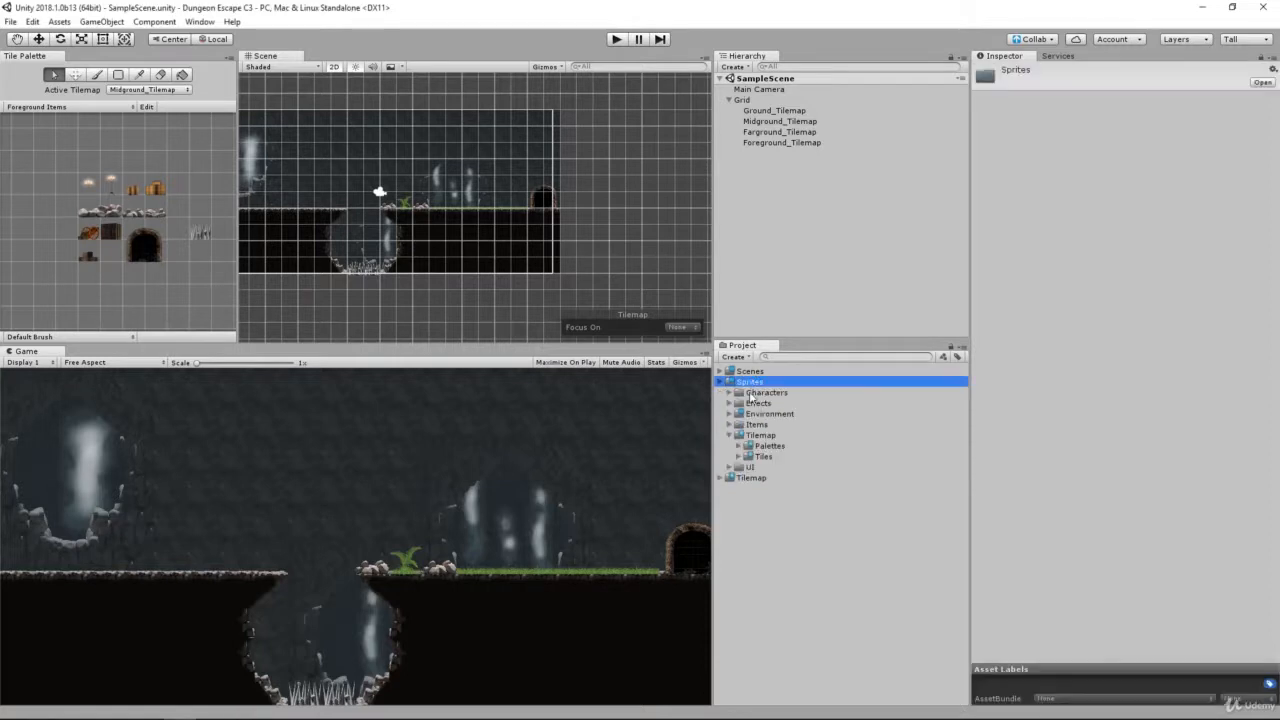
# Step: Expand the Environment and Waterfall folders inside Sprites, preview the three waterfall sprite sheets and select Waterfall_Center
pyautogui.click(759, 436)
pyautogui.doubleClick(769, 413)
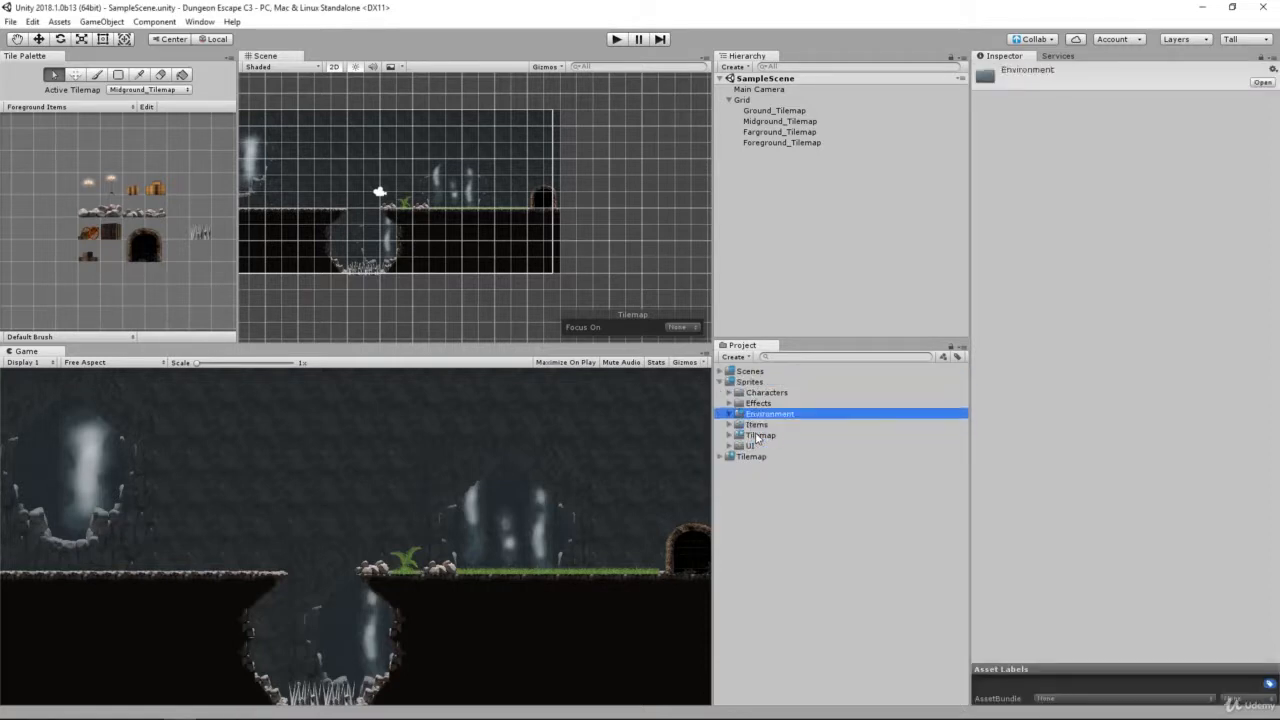
pyautogui.click(788, 563)
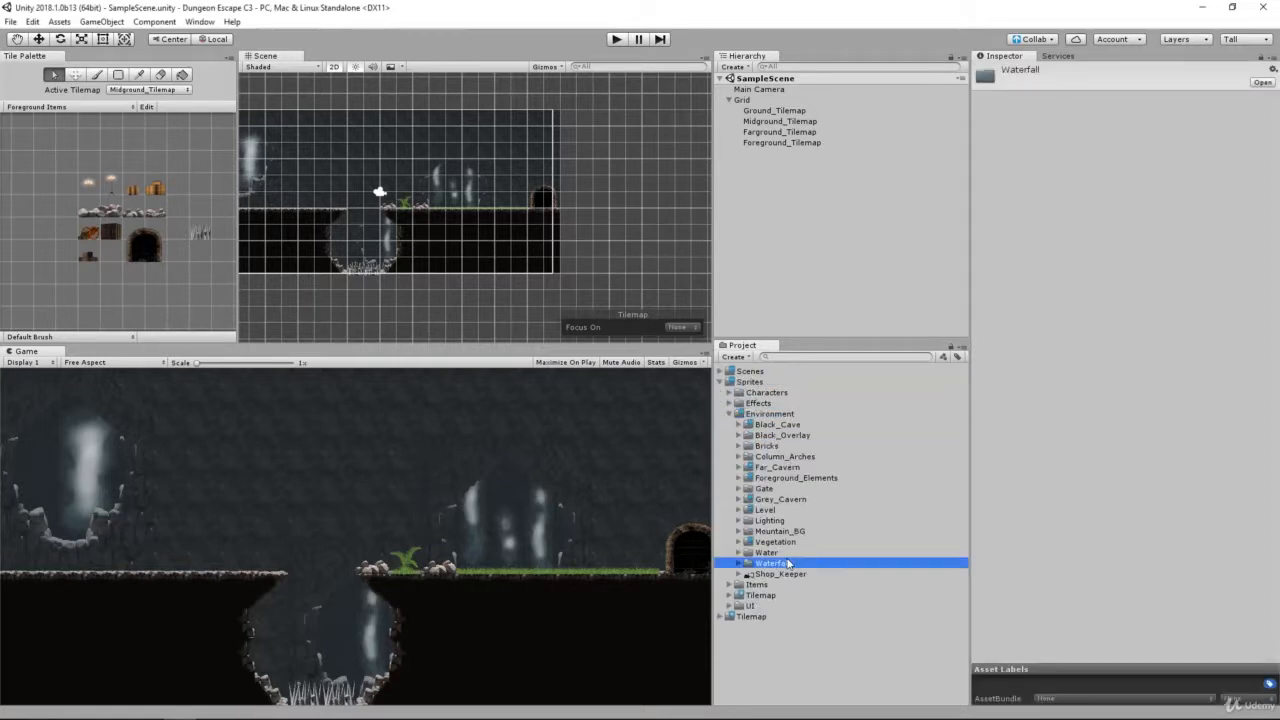
pyautogui.press('Right')
pyautogui.press('Down')
pyautogui.press('Down')
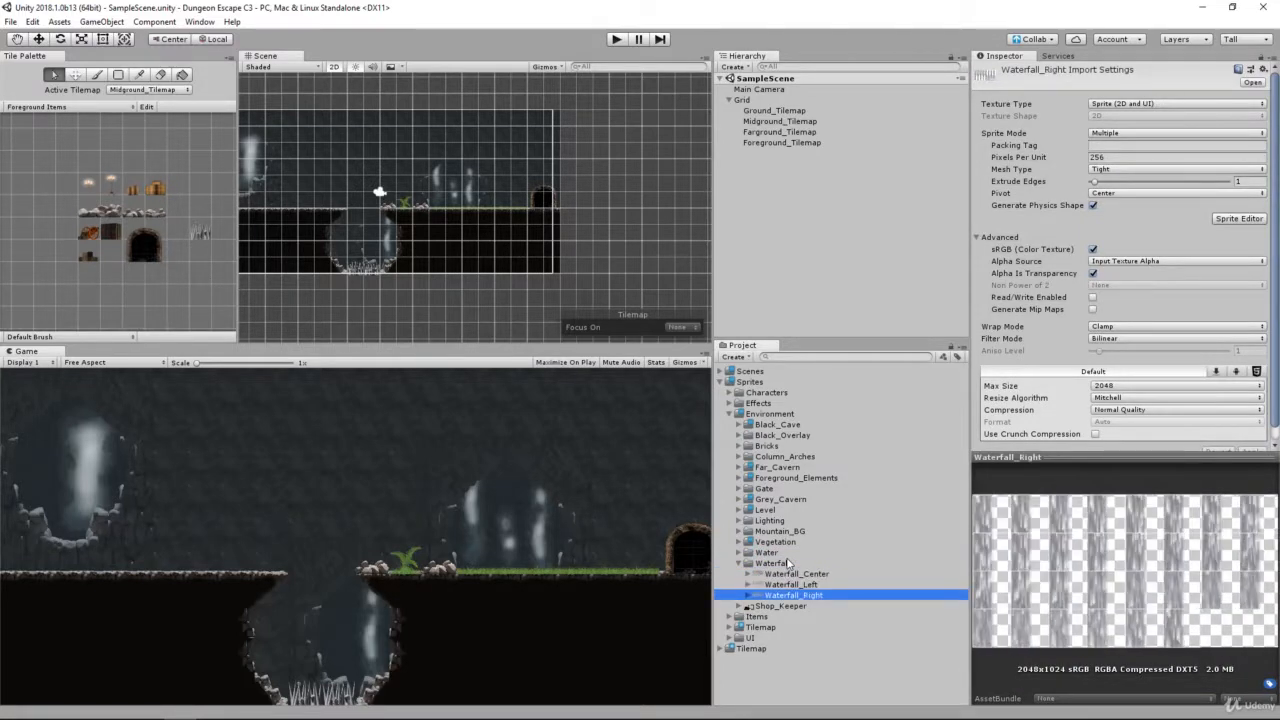
pyautogui.press('Up')
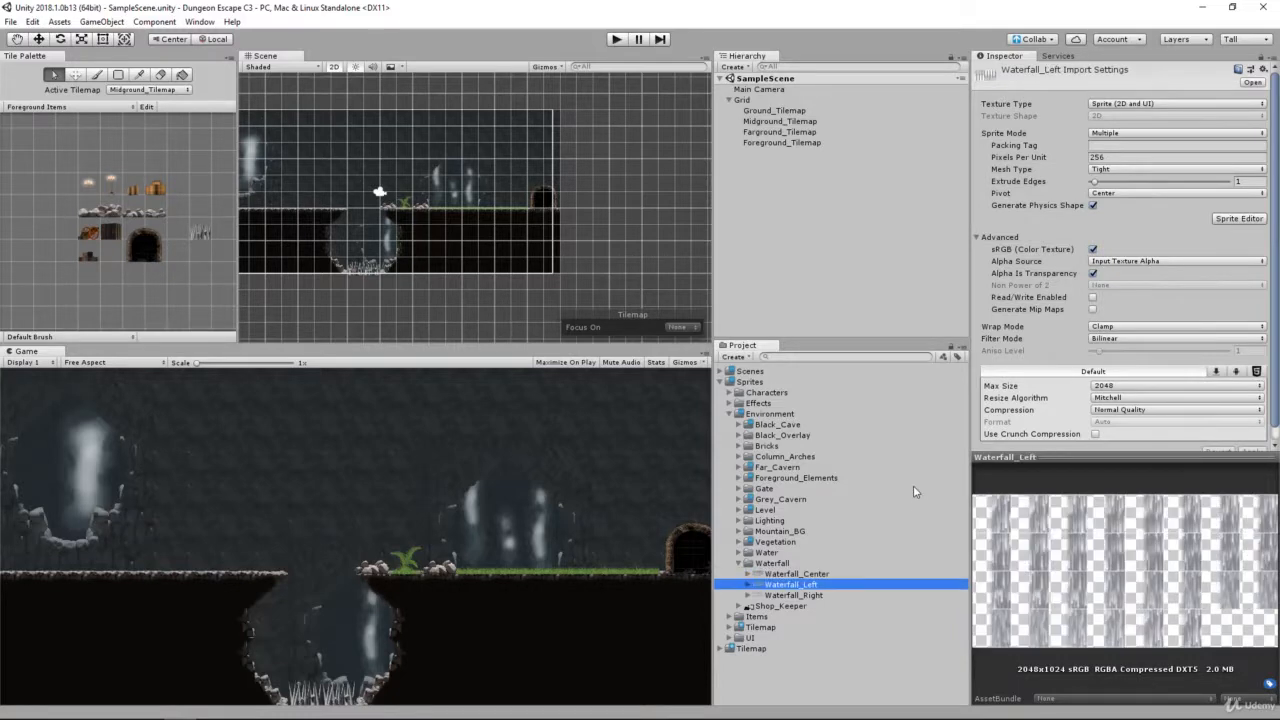
pyautogui.press('Down')
pyautogui.press('Up')
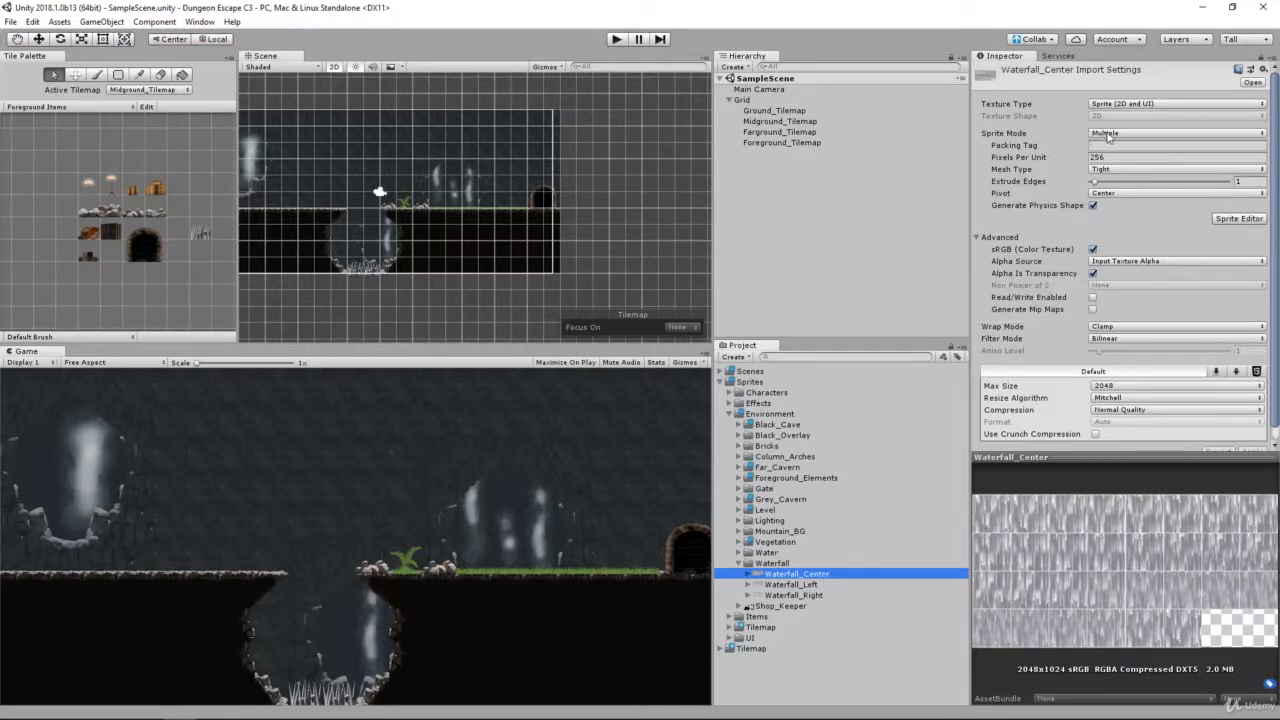
# Step: Slice the Waterfall_Center sheet in the Sprite Editor using Grid By Cell Size with a 256 x 256 pixel size
pyautogui.click(1124, 157)
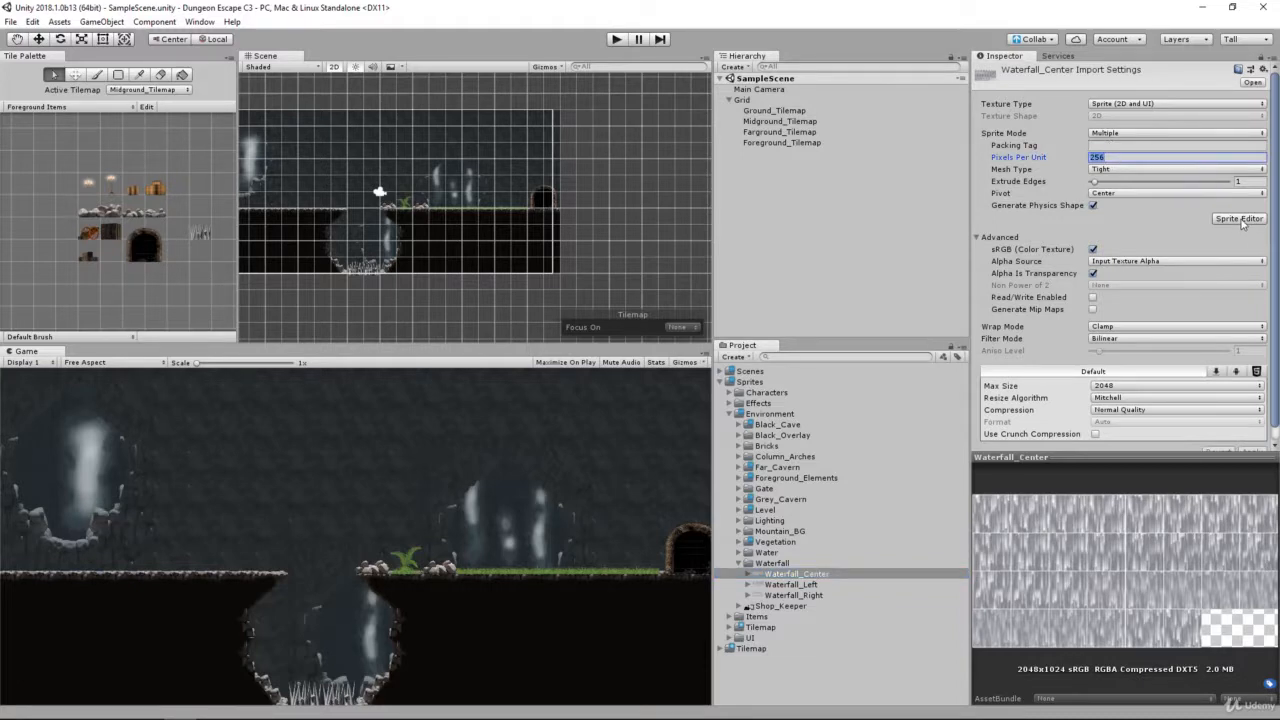
pyautogui.click(1240, 218)
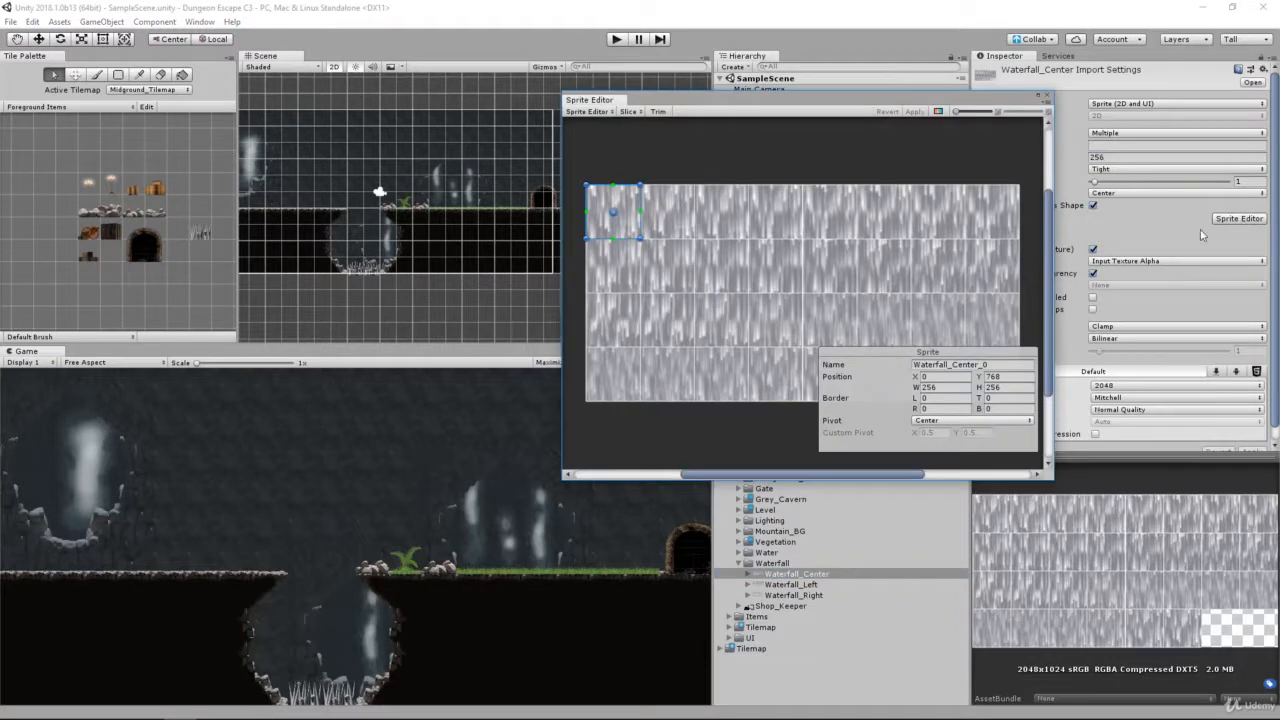
pyautogui.click(628, 111)
pyautogui.click(720, 125)
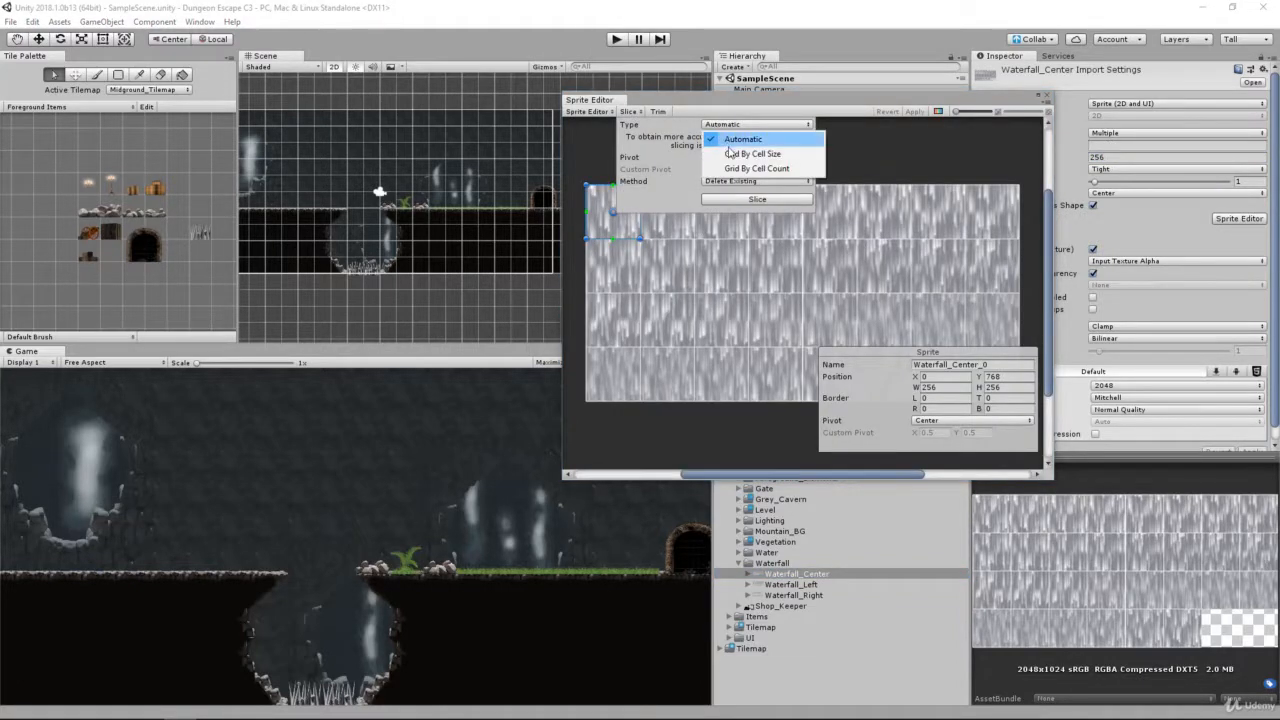
pyautogui.click(752, 153)
pyautogui.click(728, 138)
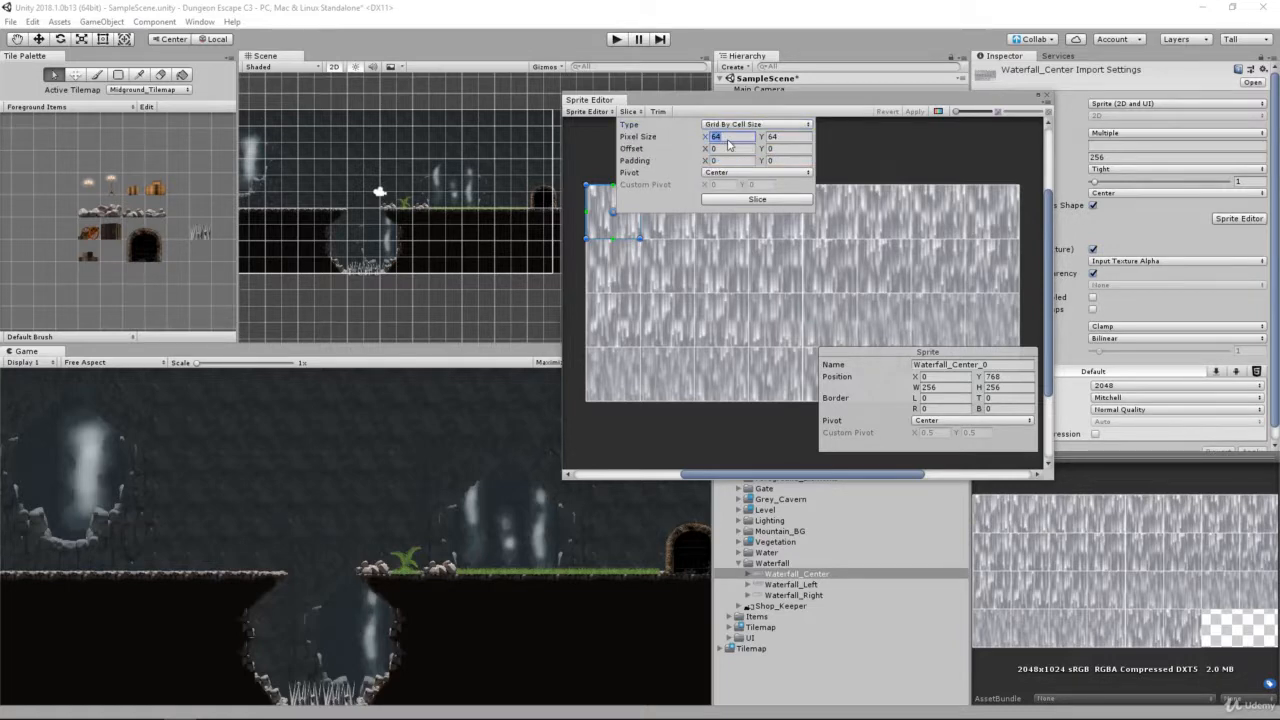
pyautogui.write('256')
pyautogui.press('Tab')
pyautogui.write('256')
pyautogui.click(787, 200)
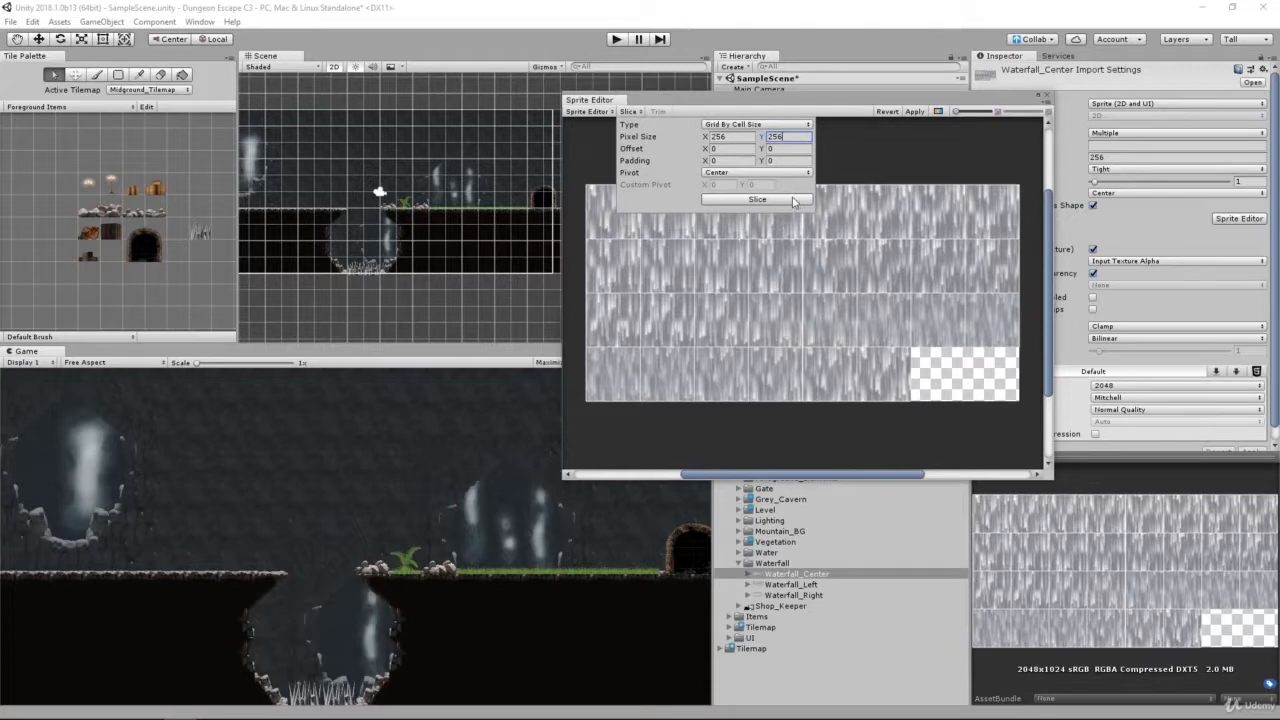
# Step: Check several slices of the Waterfall_Center sheet, apply the slicing and close the Sprite Editor
pyautogui.click(873, 221)
pyautogui.click(826, 225)
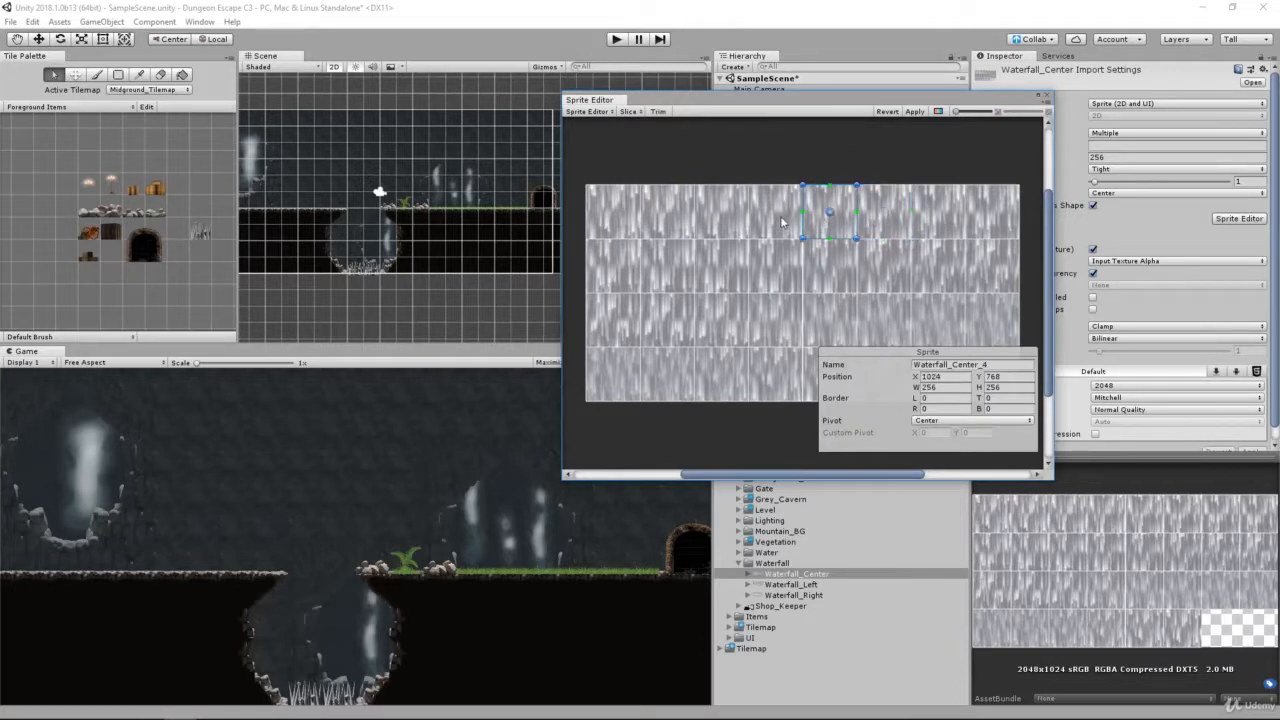
pyautogui.click(775, 220)
pyautogui.click(783, 268)
pyautogui.click(742, 270)
pyautogui.click(728, 226)
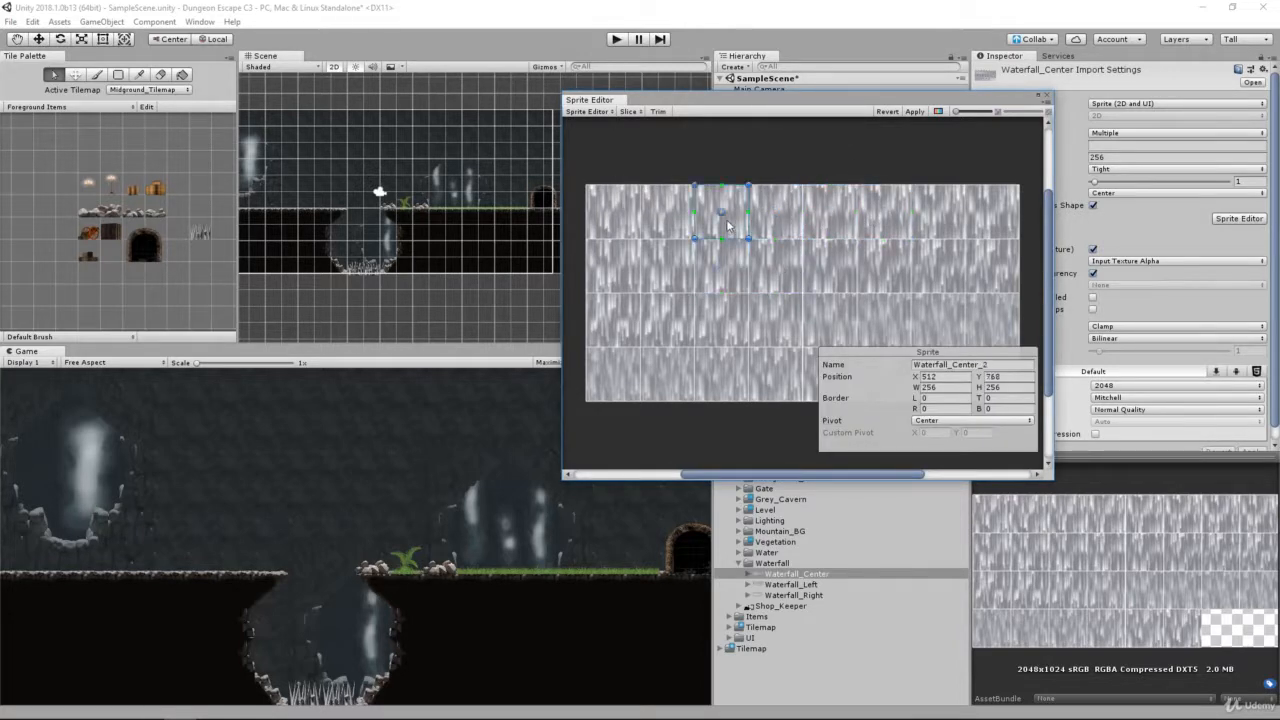
pyautogui.click(915, 111)
pyautogui.click(1045, 94)
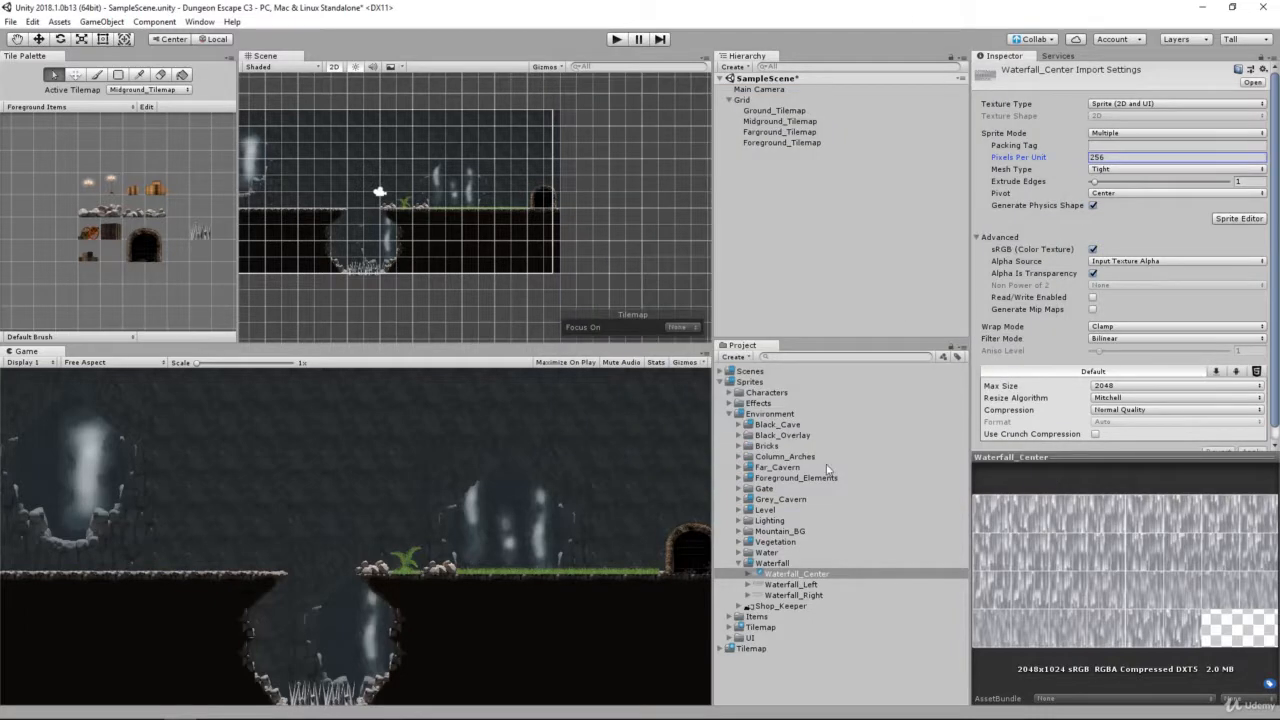
# Step: Examine the individual sliced sprites of Waterfall_Center in the preview, and collapse the sheet
pyautogui.click(785, 574)
pyautogui.press('Right')
pyautogui.press('Down')
pyautogui.press('Down')
pyautogui.press('Down')
pyautogui.press('Down')
pyautogui.press('Down')
pyautogui.press('Down')
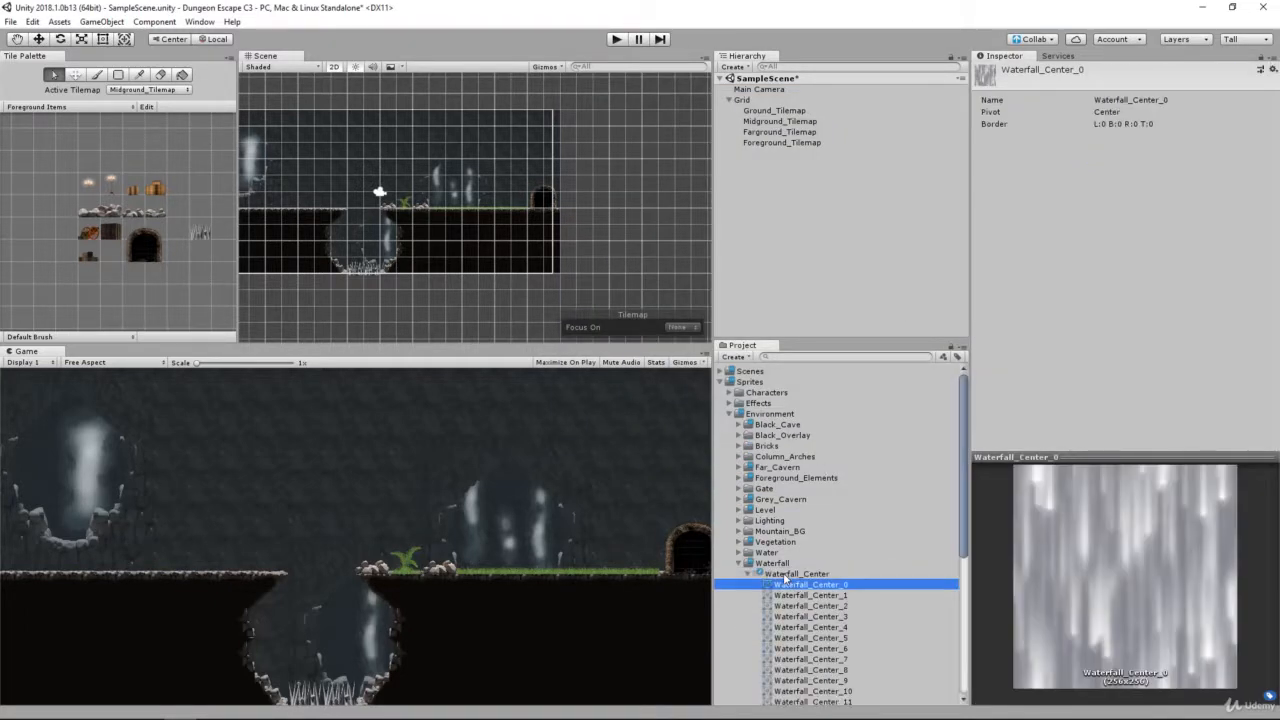
pyautogui.press('Up')
pyautogui.press('Down')
pyautogui.press('Down')
pyautogui.press('Down')
pyautogui.press('Down')
pyautogui.press('Down')
pyautogui.press('Down')
pyautogui.press('Down')
pyautogui.press('Down')
pyautogui.press('Down')
pyautogui.press('Down')
pyautogui.press('Down')
pyautogui.press('Down')
pyautogui.press('Down')
pyautogui.press('Down')
pyautogui.press('Down')
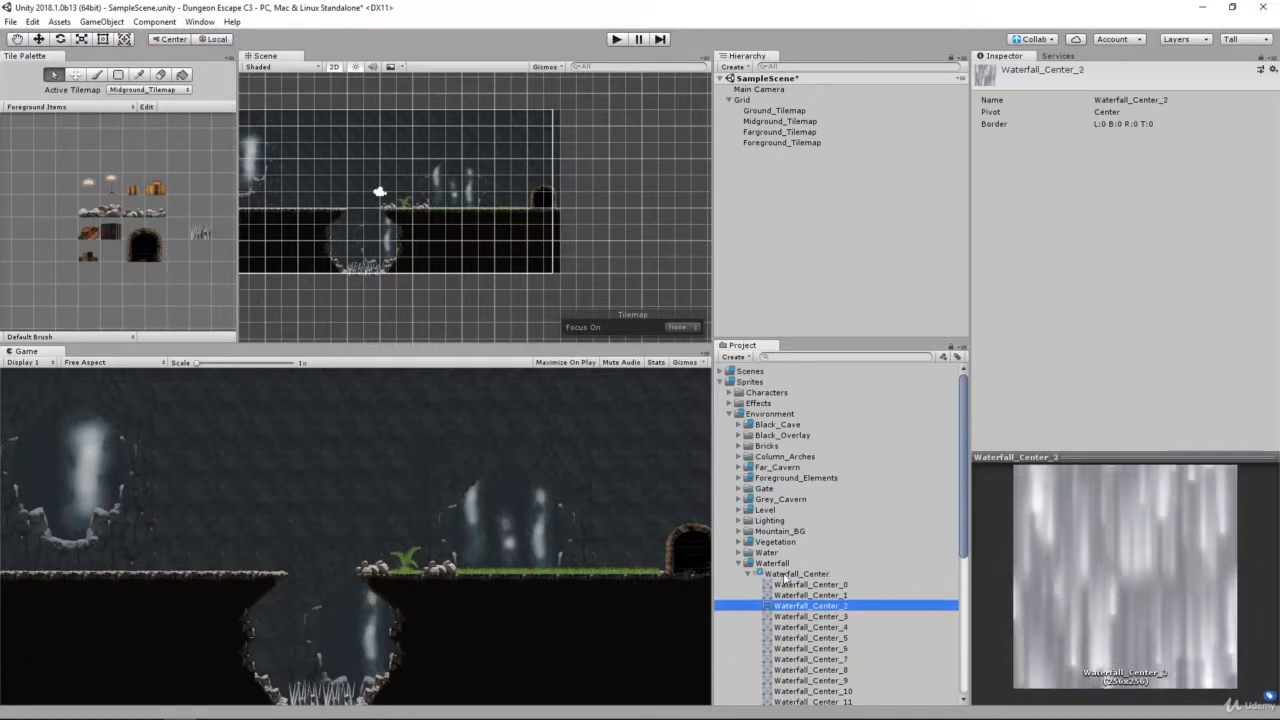
pyautogui.press('Down')
pyautogui.press('Down')
pyautogui.press('Down')
pyautogui.press('Down')
pyautogui.press('Down')
pyautogui.press('Down')
pyautogui.press('Down')
pyautogui.press('Down')
pyautogui.press('Down')
pyautogui.press('Down')
pyautogui.press('Down')
pyautogui.press('Down')
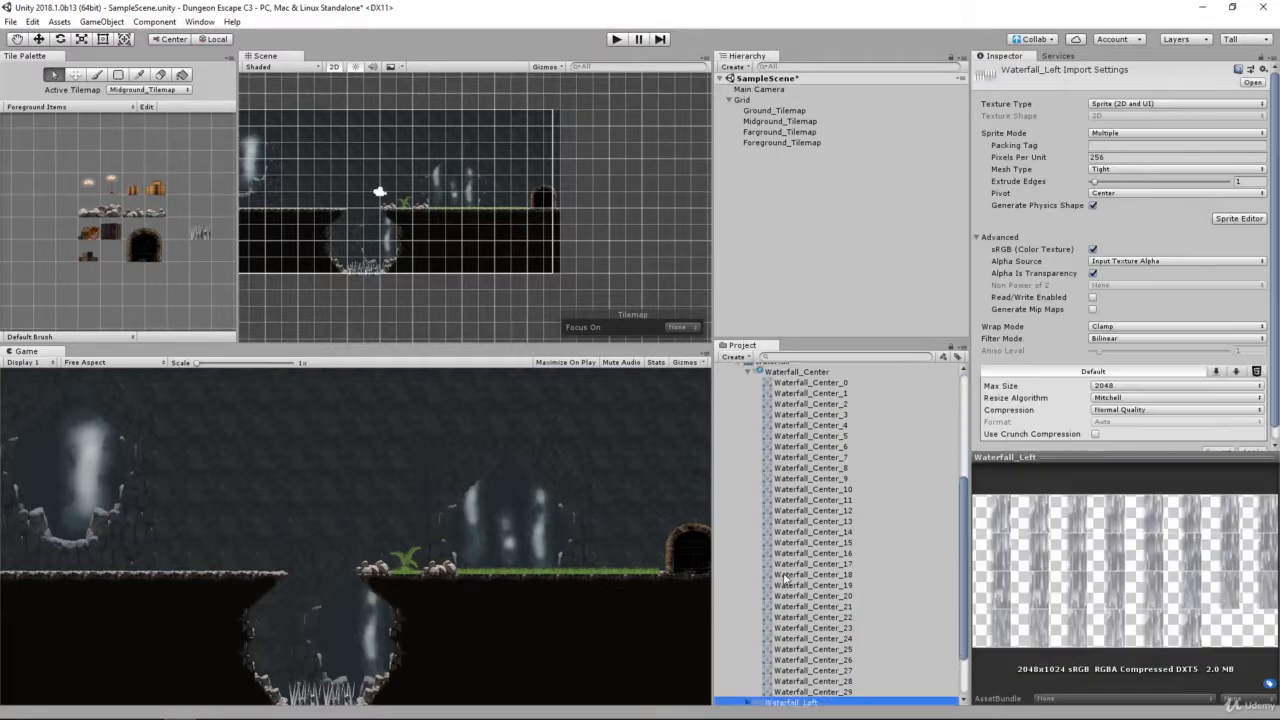
pyautogui.press('Up')
pyautogui.press('Up')
pyautogui.press('Up')
pyautogui.press('Up')
pyautogui.press('Up')
pyautogui.press('Up')
pyautogui.press('Up')
pyautogui.press('Up')
pyautogui.press('Up')
pyautogui.press('Up')
pyautogui.press('Up')
pyautogui.press('Up')
pyautogui.press('Up')
pyautogui.press('Up')
pyautogui.press('Up')
pyautogui.press('Up')
pyautogui.press('Up')
pyautogui.press('Up')
pyautogui.press('Up')
pyautogui.press('Up')
pyautogui.press('Up')
pyautogui.press('Up')
pyautogui.press('Up')
pyautogui.press('Up')
pyautogui.press('Up')
pyautogui.press('Up')
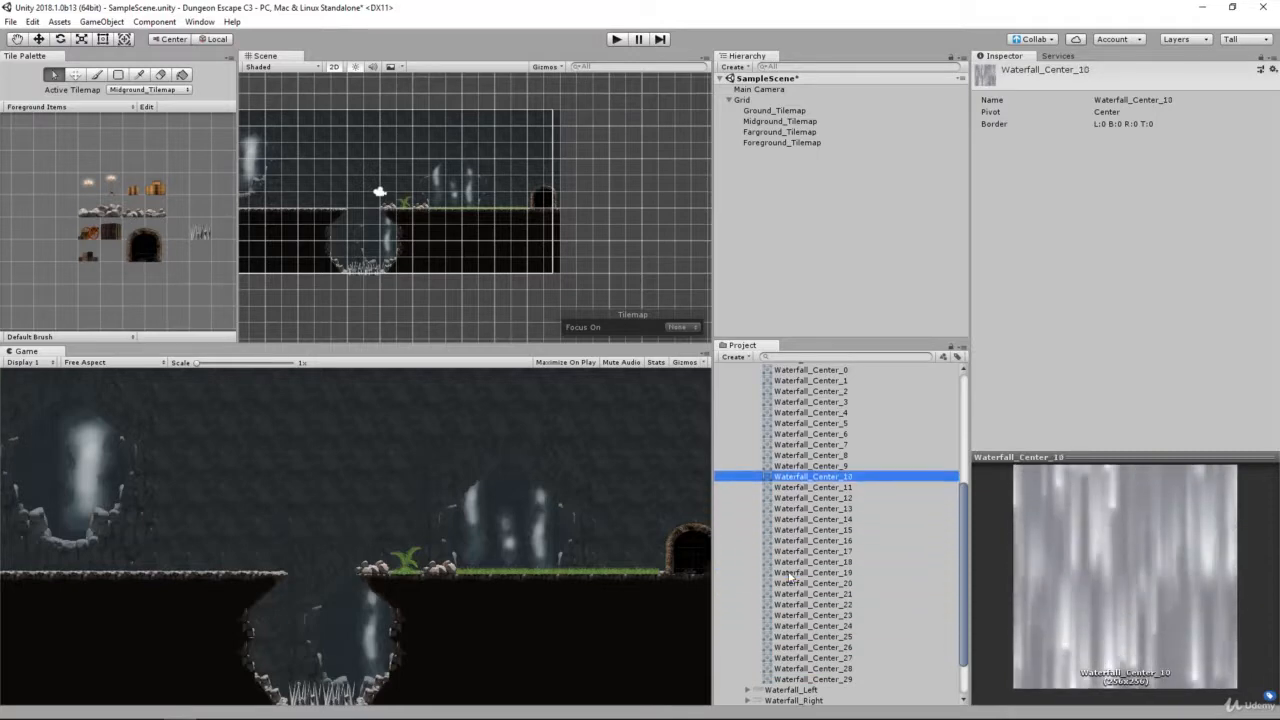
pyautogui.press('Left')
# Step: Slice the Waterfall_Left sheet by cell size at 256 x 256 pixels and apply the slicing
pyautogui.press('Down')
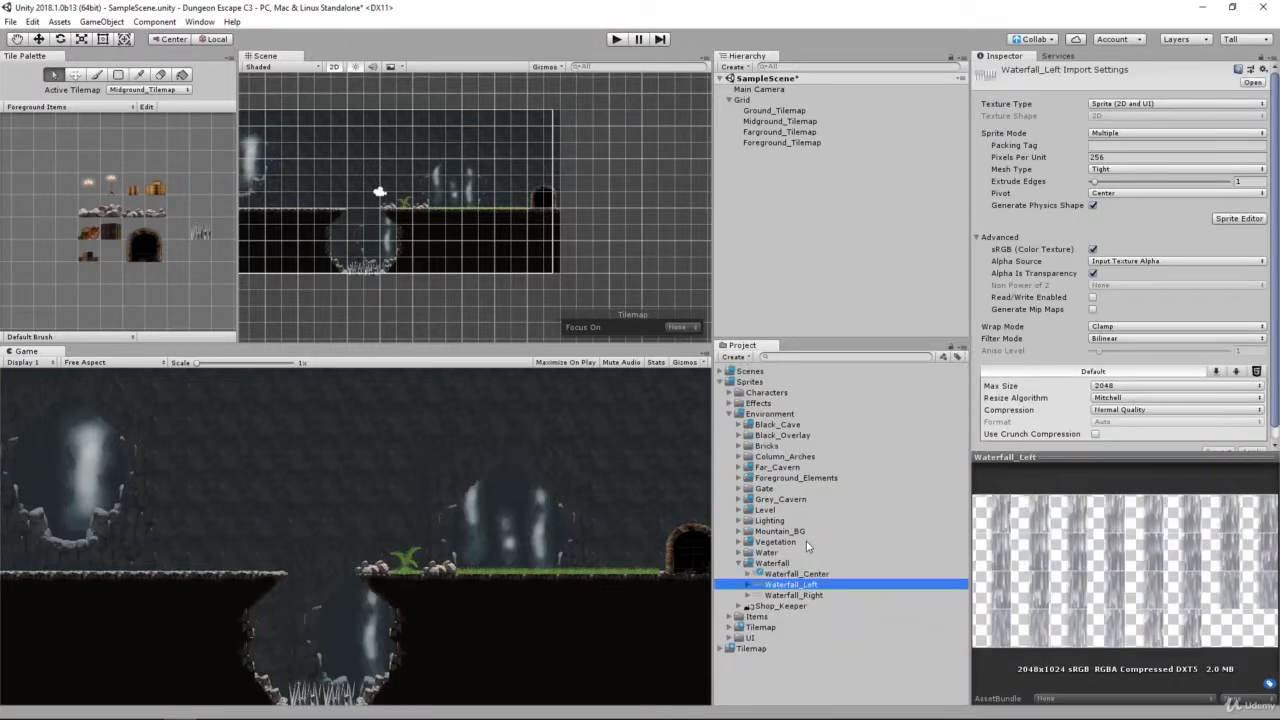
pyautogui.press('Right')
pyautogui.press('Left')
pyautogui.press('Down')
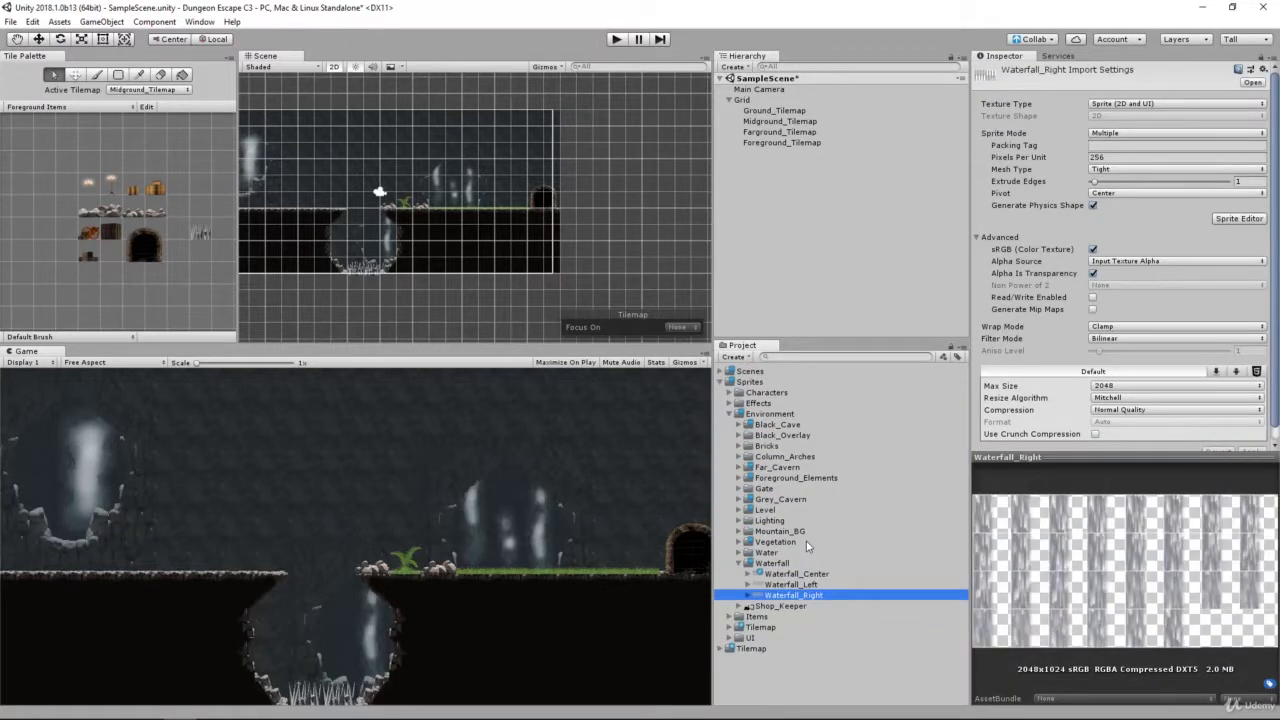
pyautogui.press('Up')
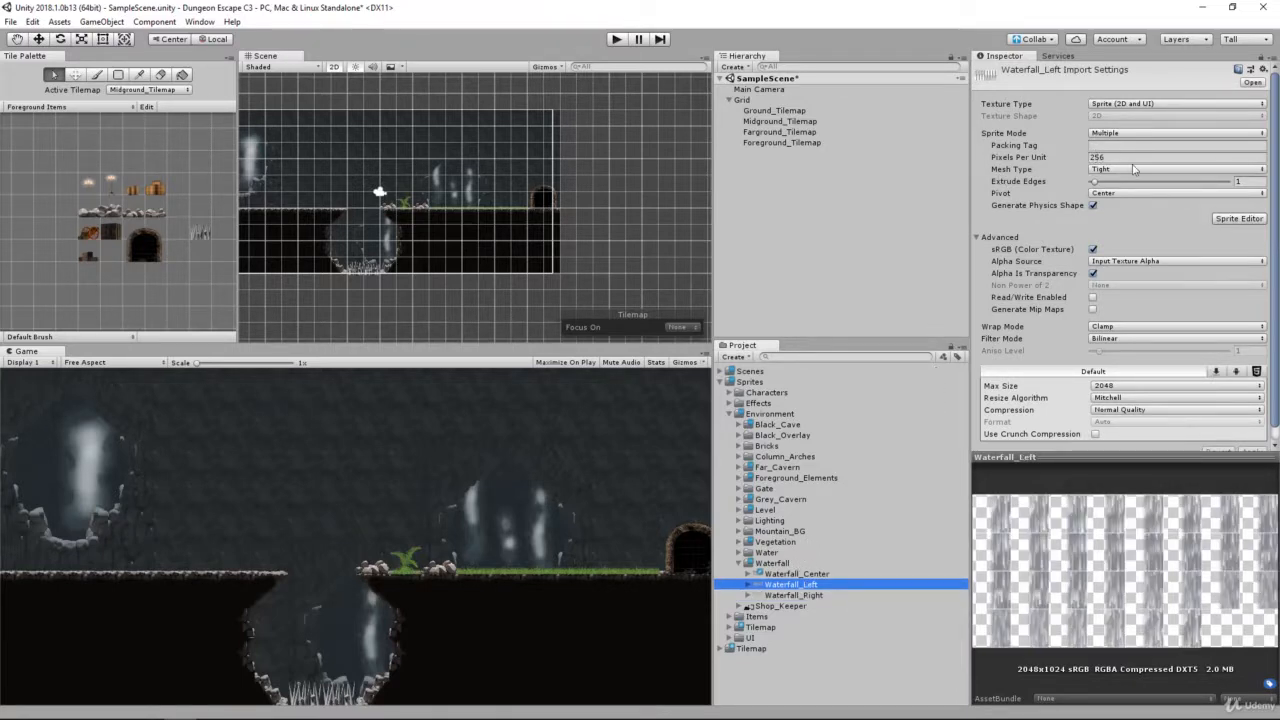
pyautogui.click(1239, 218)
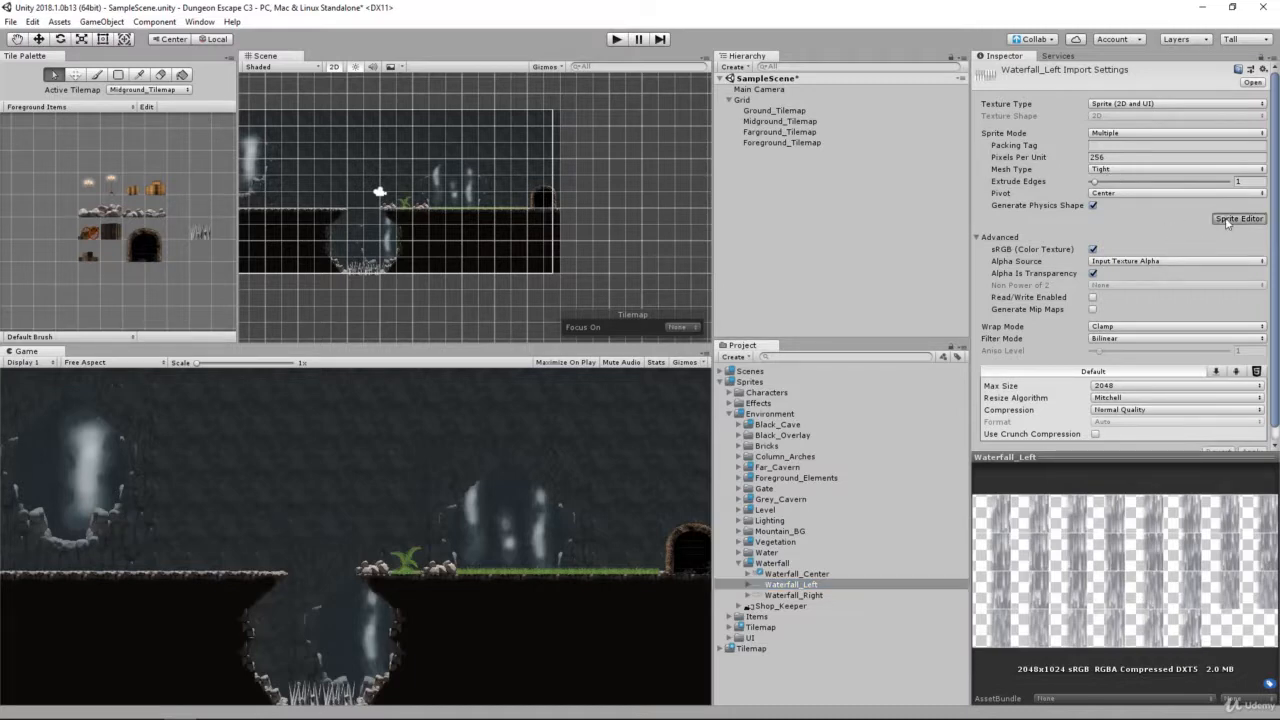
pyautogui.click(628, 111)
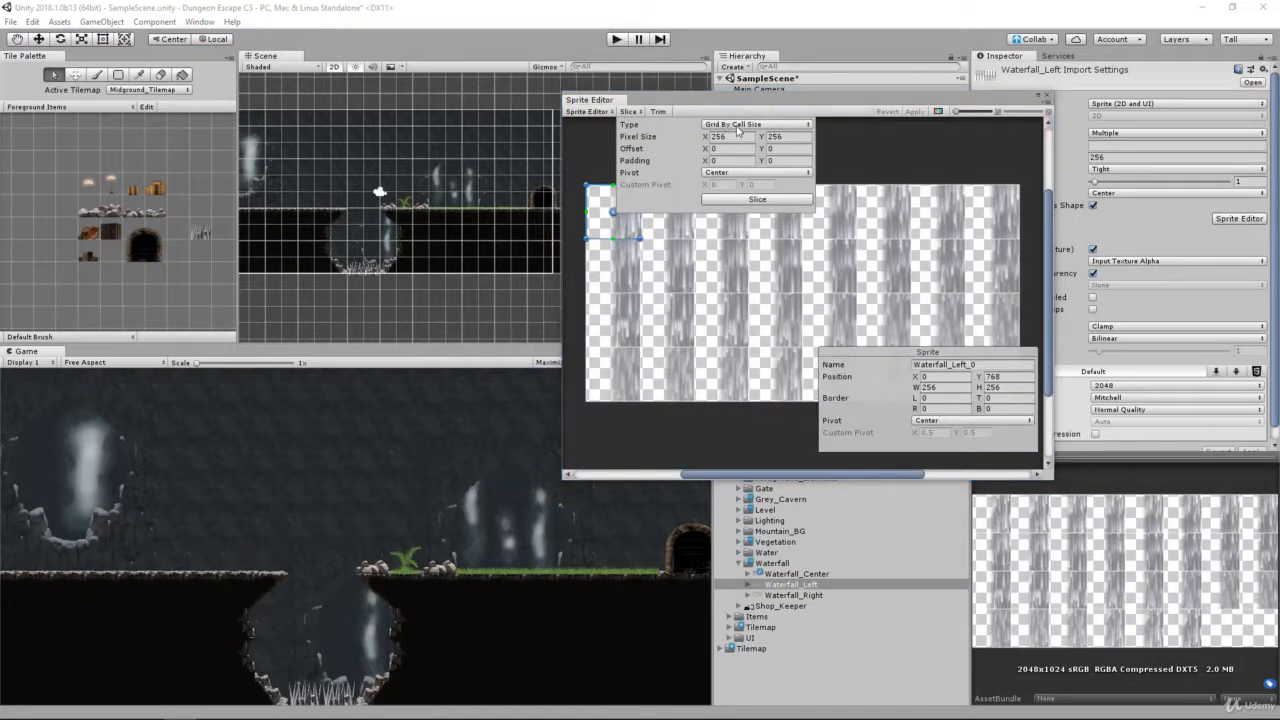
pyautogui.click(735, 136)
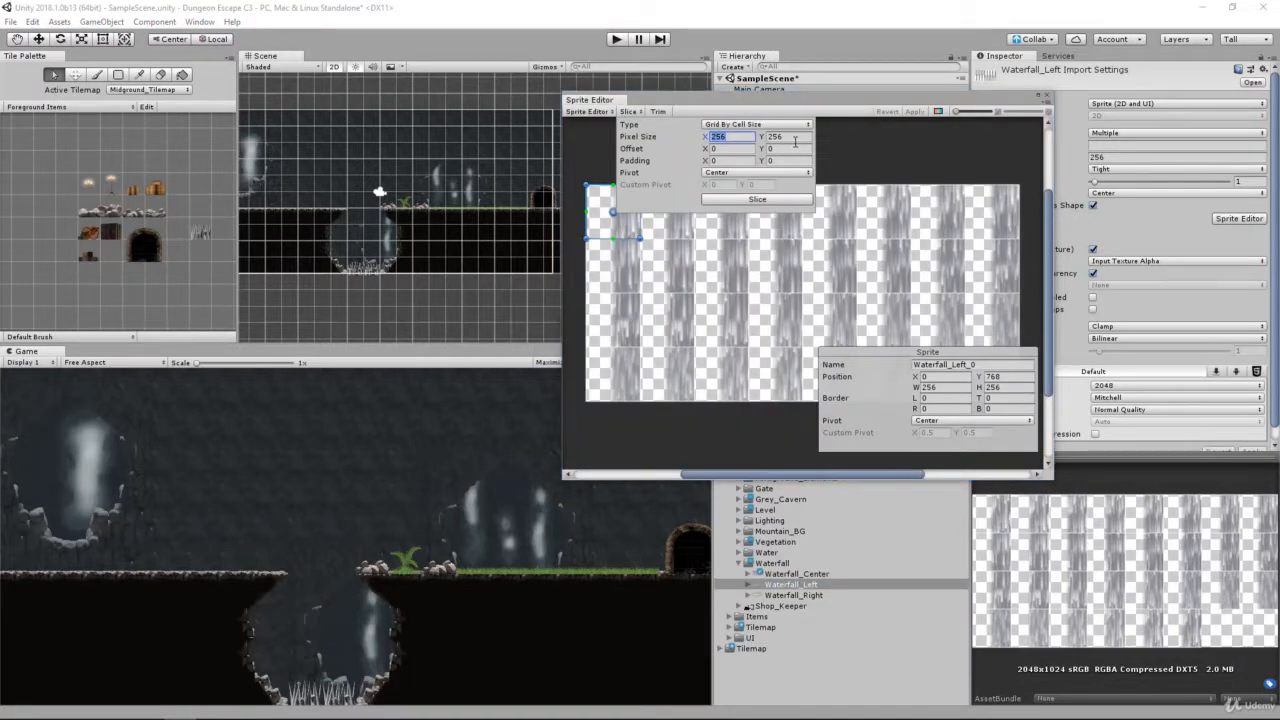
pyautogui.click(784, 203)
pyautogui.click(922, 112)
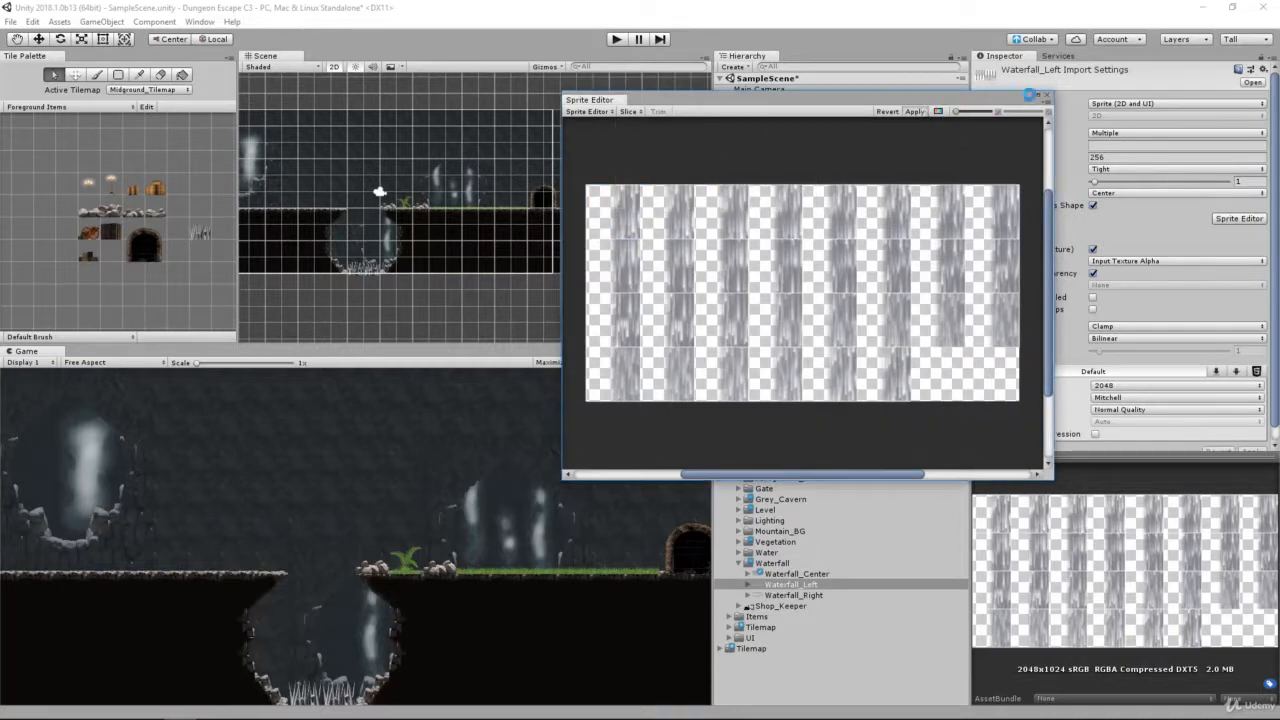
pyautogui.click(1047, 97)
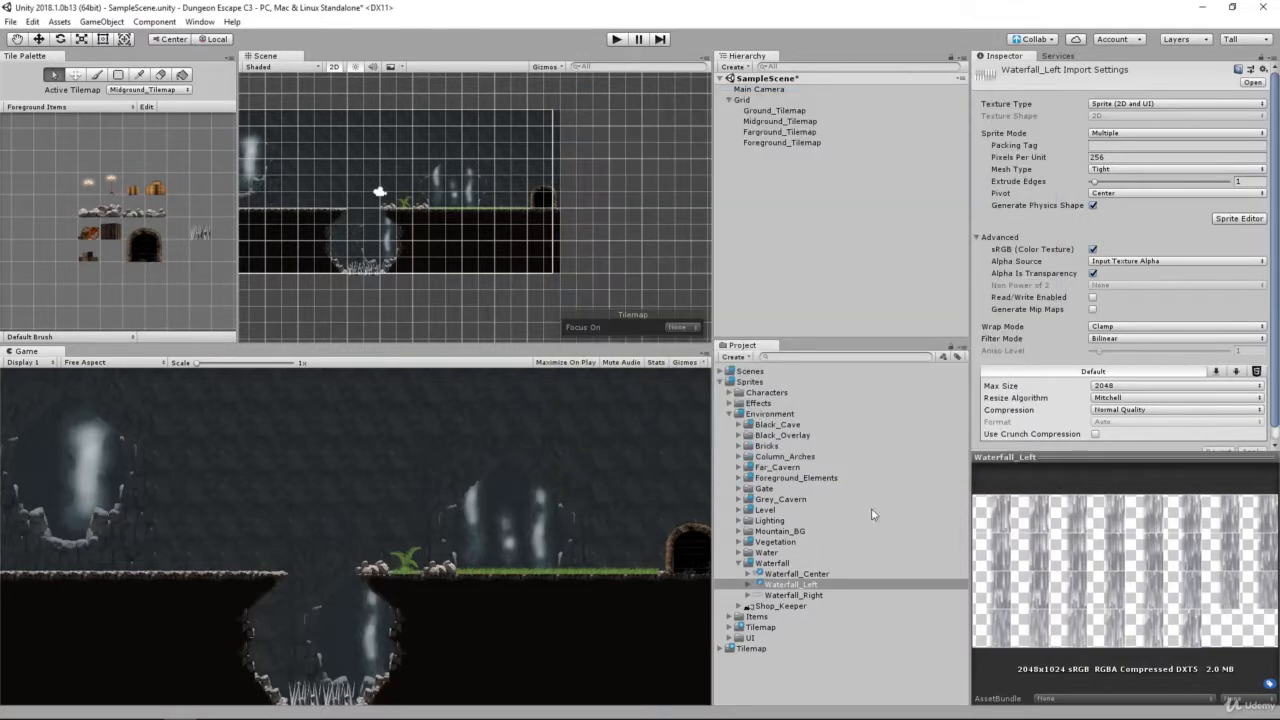
# Step: Examine the individual sliced sprites of Waterfall_Left in the preview, and collapse the sheet
pyautogui.click(806, 585)
pyautogui.press('Right')
pyautogui.press('Down')
# Step: Slice the Waterfall_Right sheet by cell size at 256 x 256 pixels, apply it and close the Sprite Editor
pyautogui.press('Down')
pyautogui.press('Down')
pyautogui.press('Down')
pyautogui.press('Down')
pyautogui.press('Down')
pyautogui.press('Down')
pyautogui.press('Down')
pyautogui.press('Down')
pyautogui.press('Down')
pyautogui.press('Down')
pyautogui.press('Down')
pyautogui.press('Down')
pyautogui.press('Down')
pyautogui.press('Down')
pyautogui.press('Down')
pyautogui.press('Down')
pyautogui.press('Down')
pyautogui.press('Down')
pyautogui.press('Down')
pyautogui.press('Down')
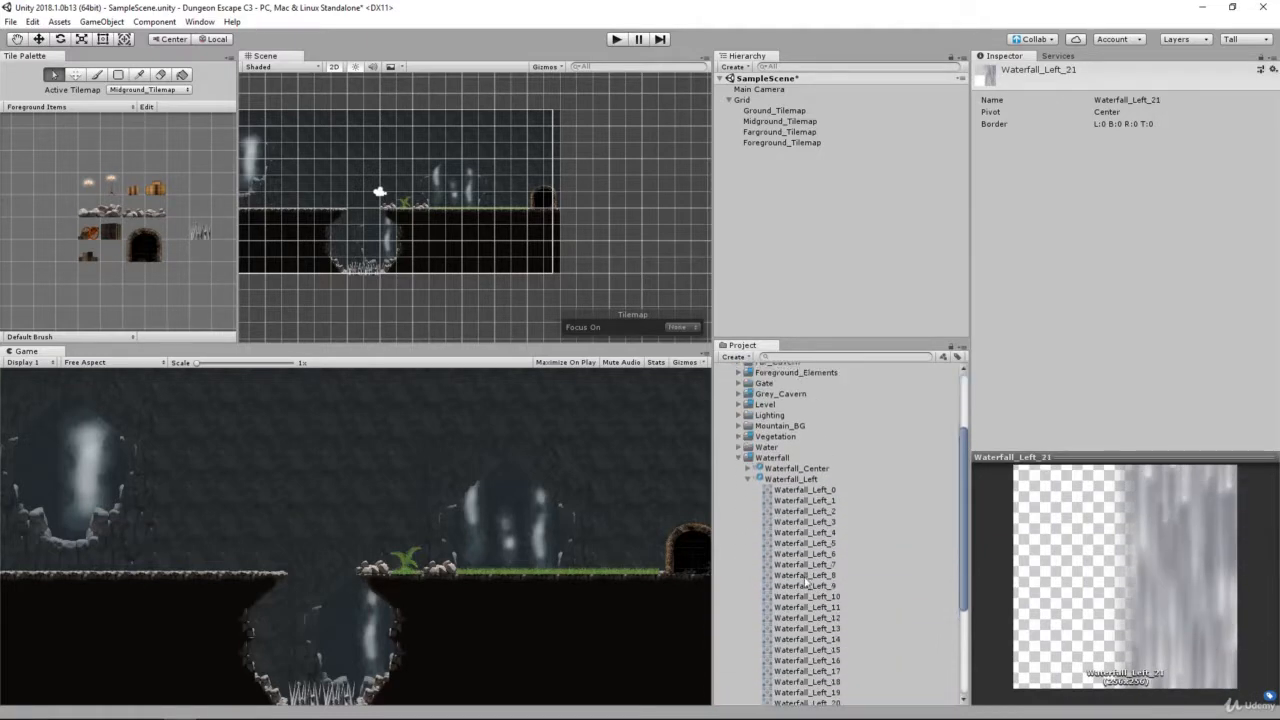
pyautogui.click(802, 467)
pyautogui.press('Left')
pyautogui.press('Down')
pyautogui.press('Right')
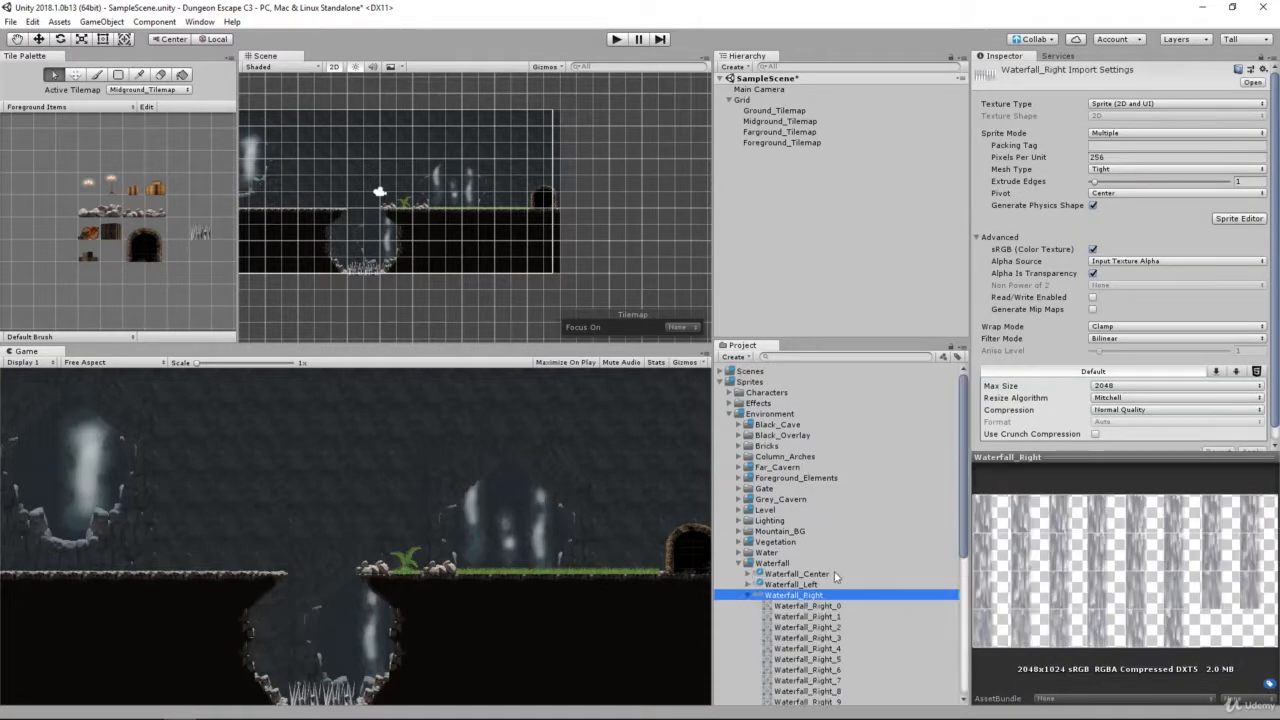
pyautogui.press('Left')
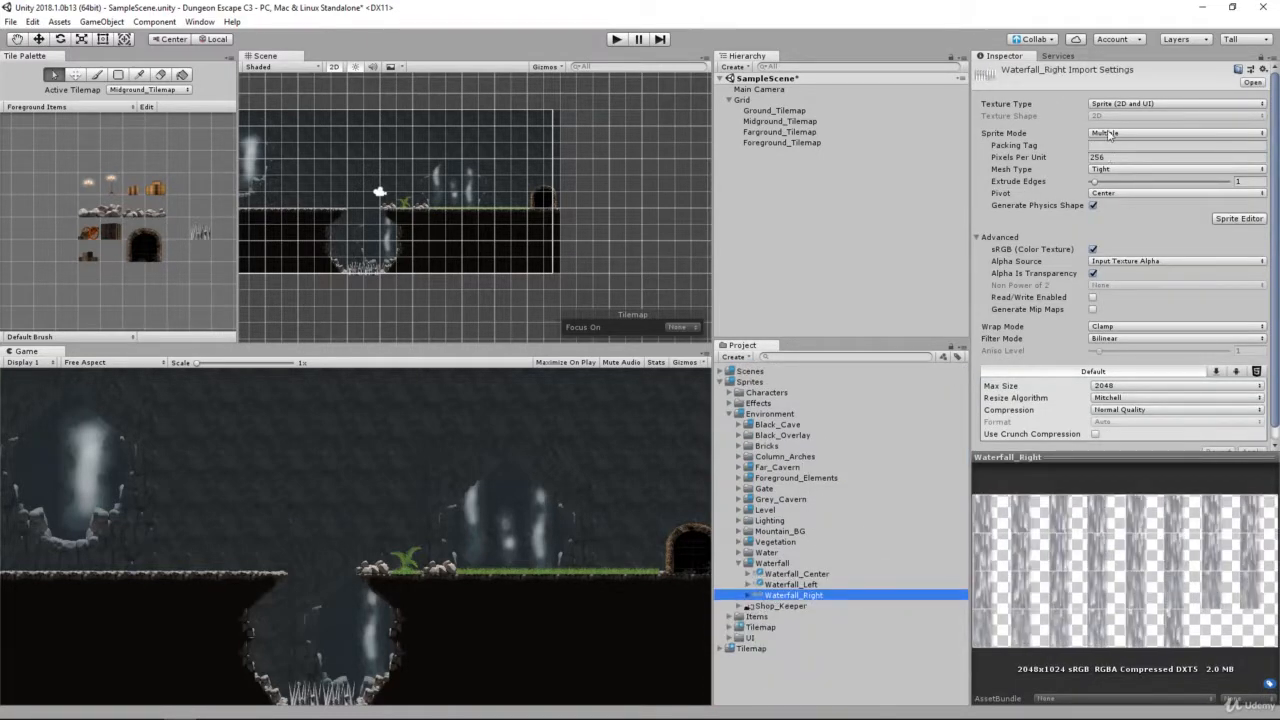
pyautogui.click(1238, 218)
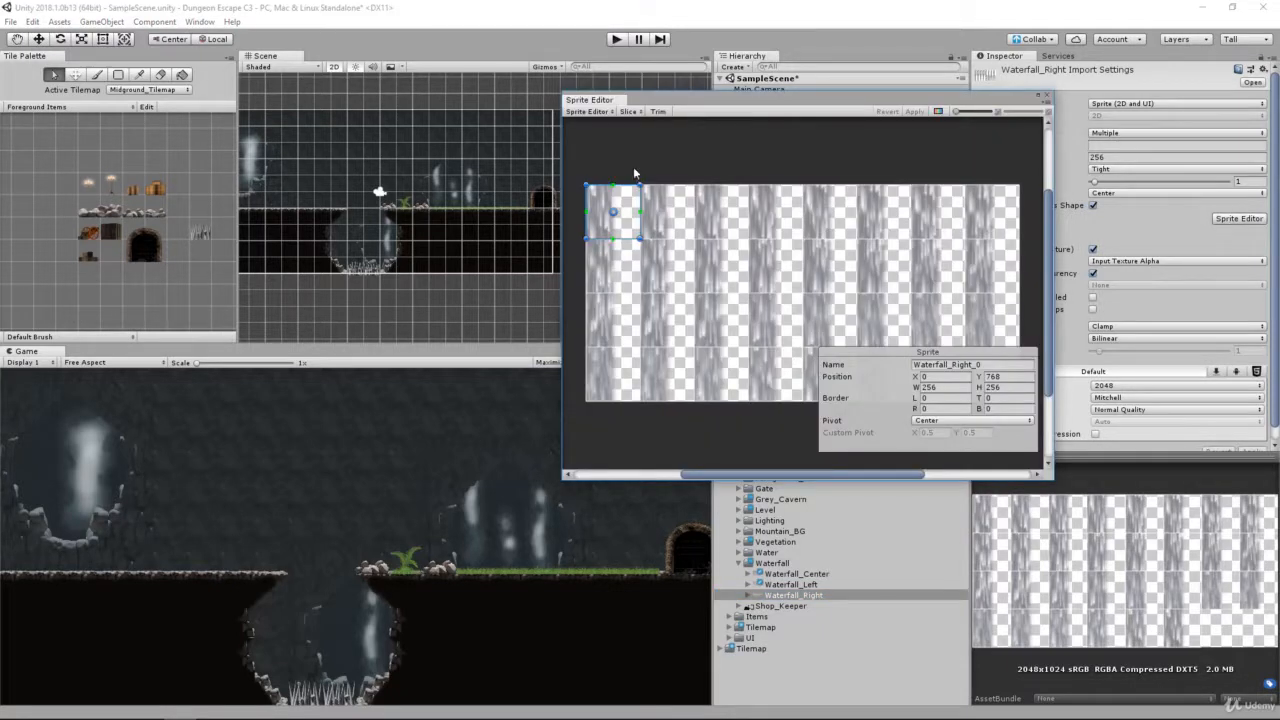
pyautogui.click(628, 111)
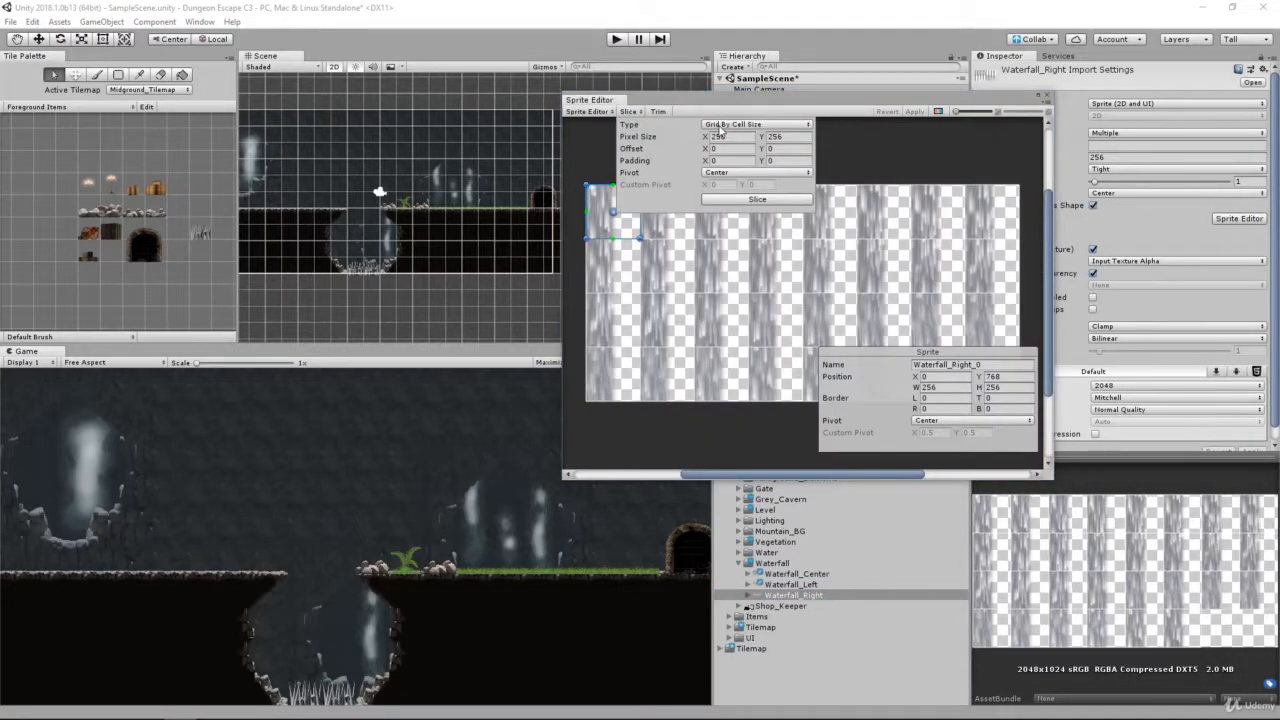
pyautogui.click(758, 199)
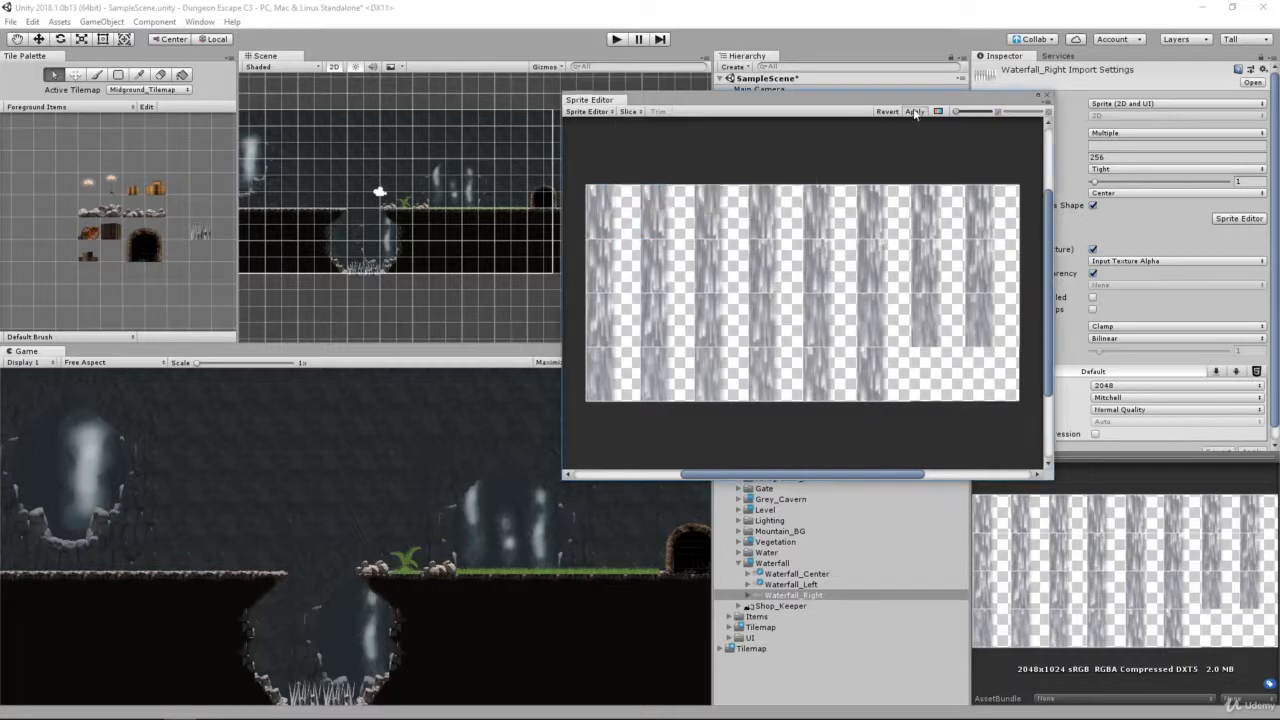
pyautogui.click(1046, 96)
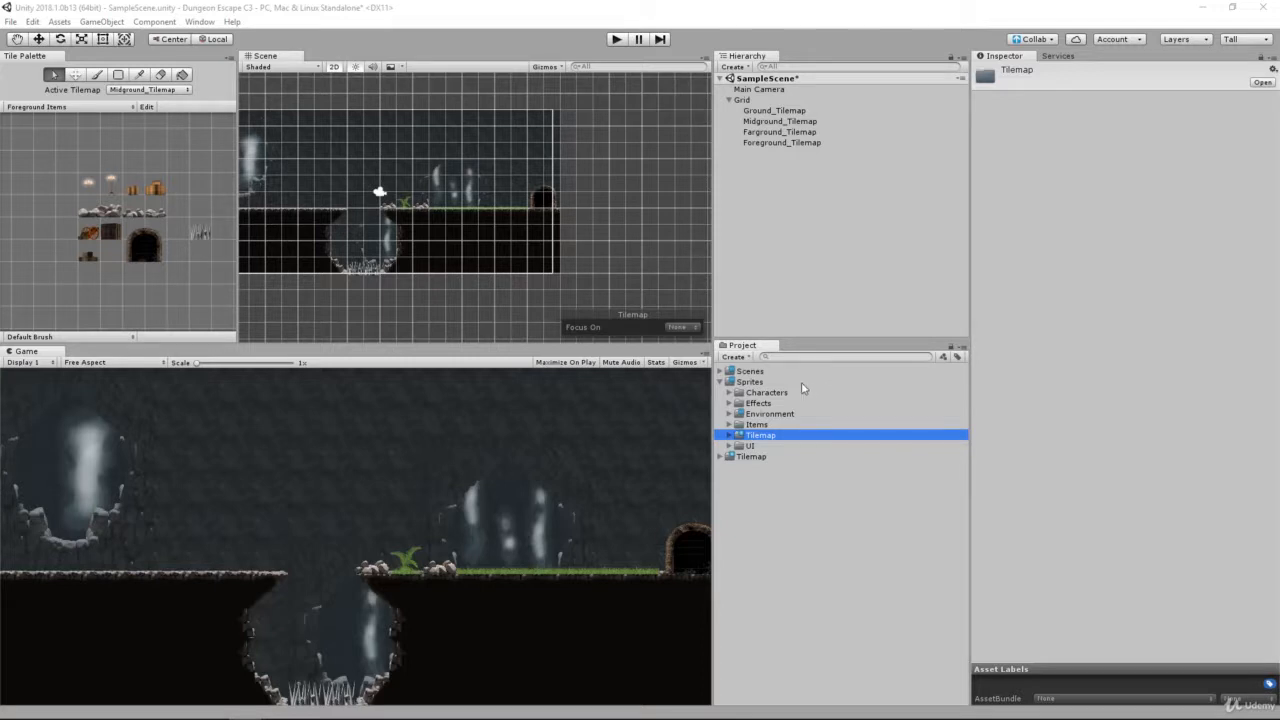
# Step: Expand the Sprites, Tilemap and Tiles folders in the project assets
pyautogui.click(768, 382)
pyautogui.press('Left')
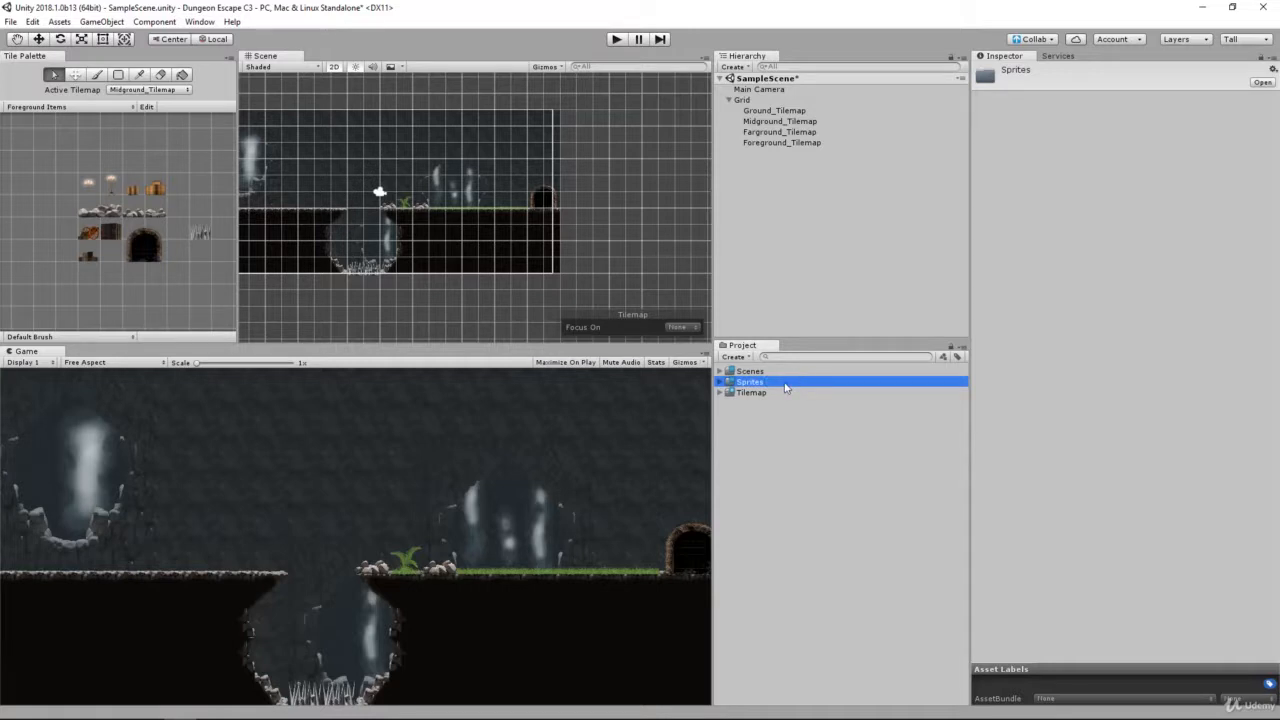
pyautogui.press('Right')
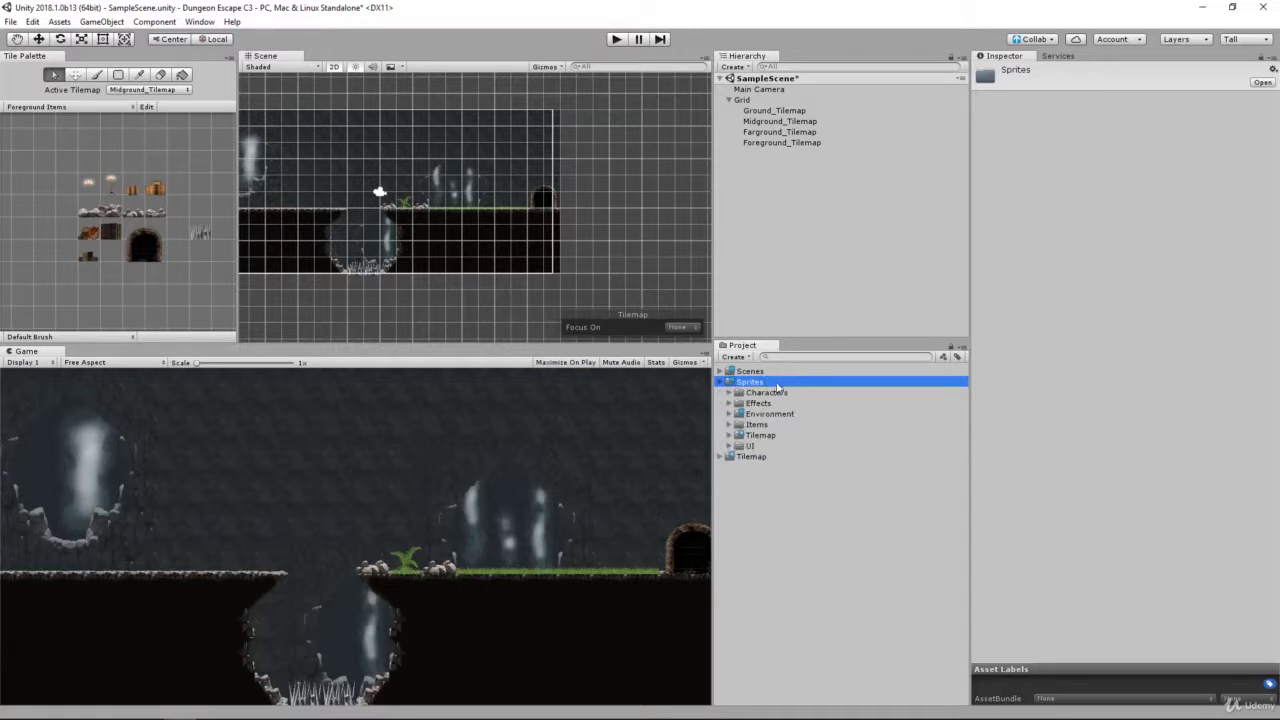
pyautogui.click(753, 436)
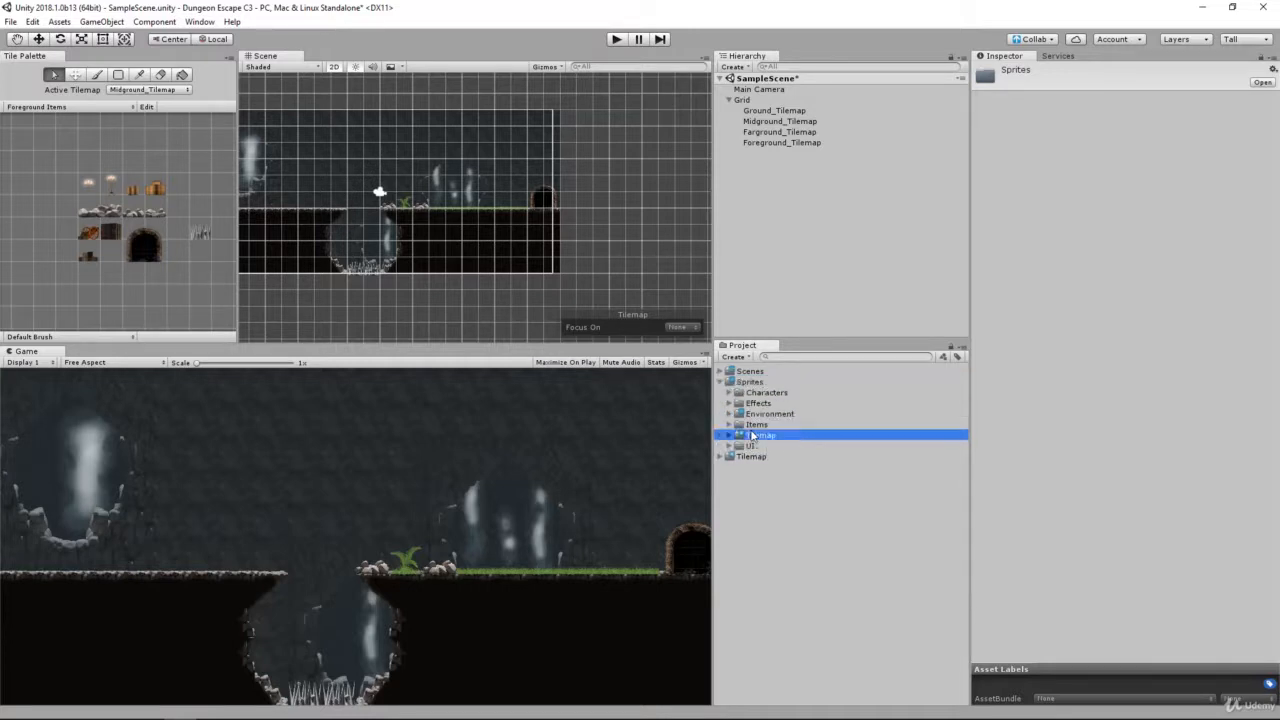
pyautogui.press('Right')
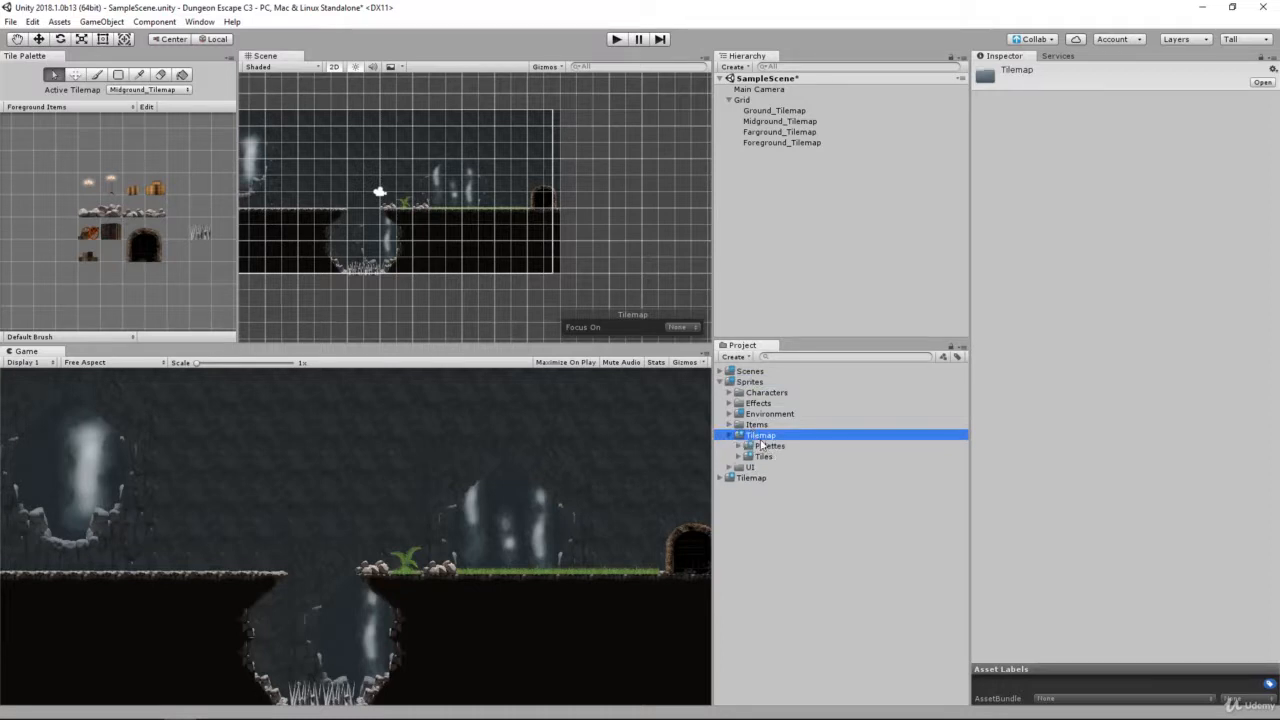
pyautogui.click(780, 456)
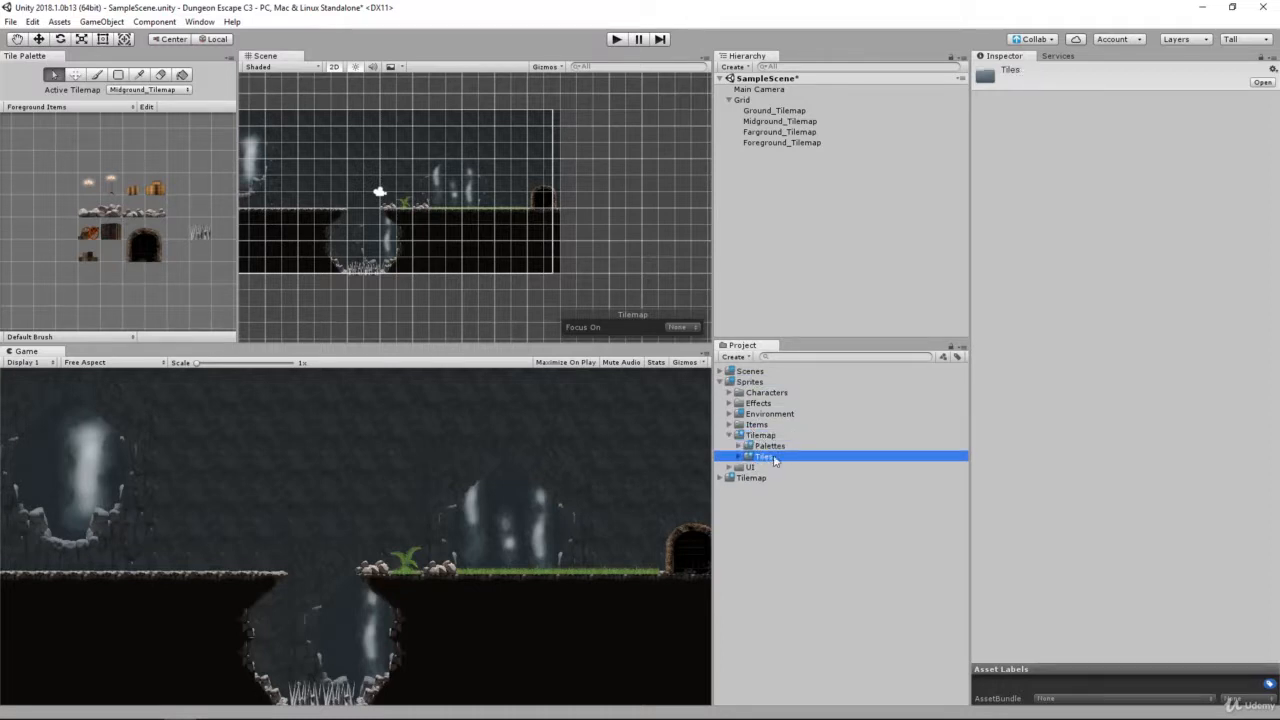
pyautogui.press('Right')
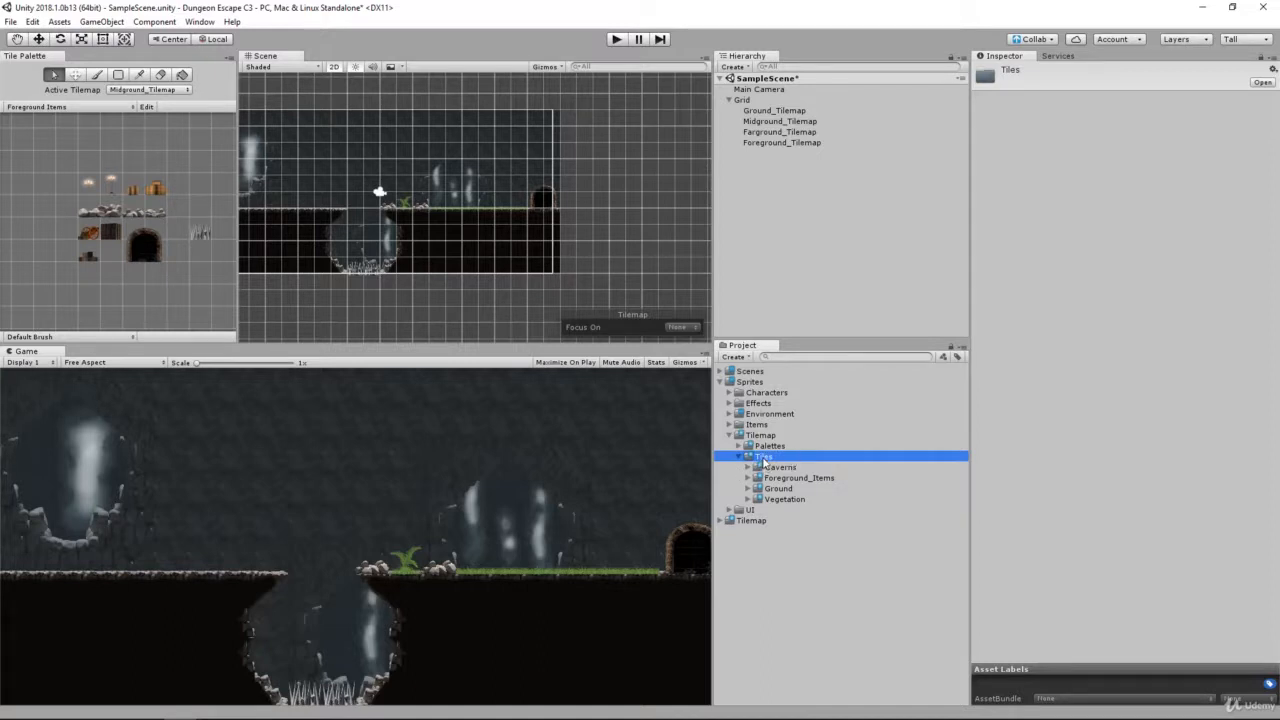
# Step: Start creating an Animated Tile asset and browse to Sprites > Tilemap > Tiles as its save location
pyautogui.rightClick(764, 459)
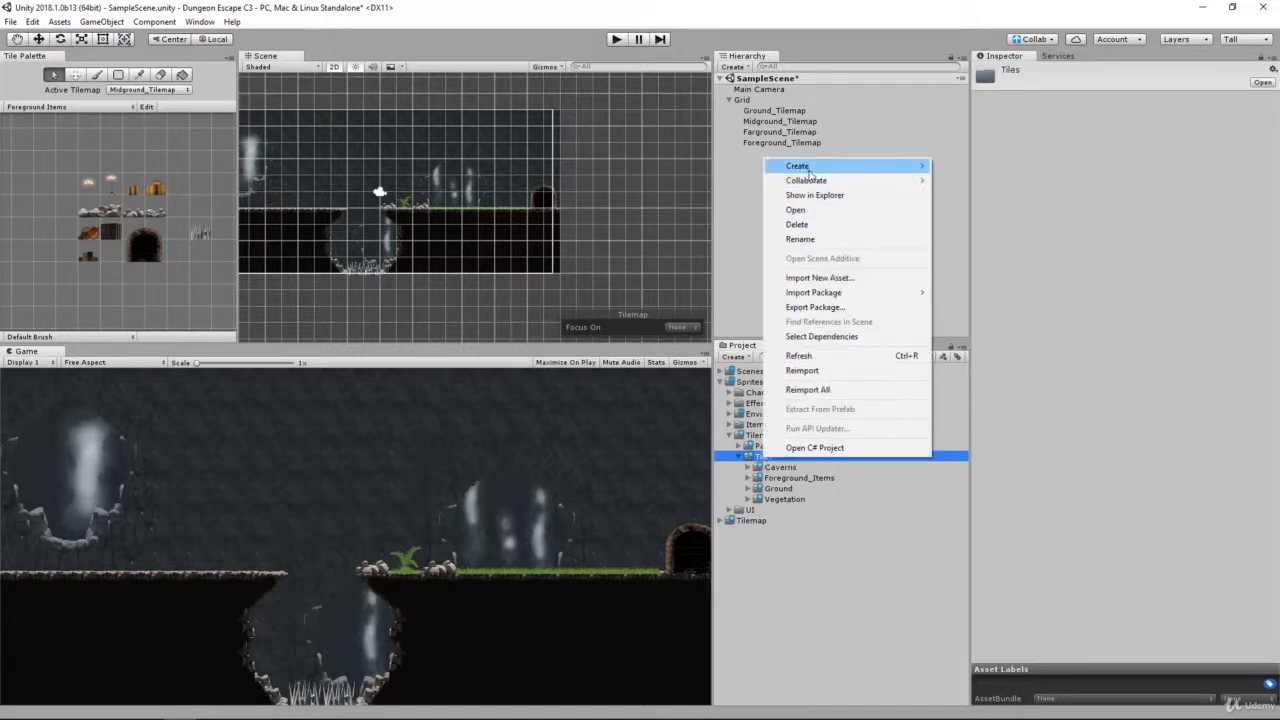
pyautogui.moveTo(811, 170)
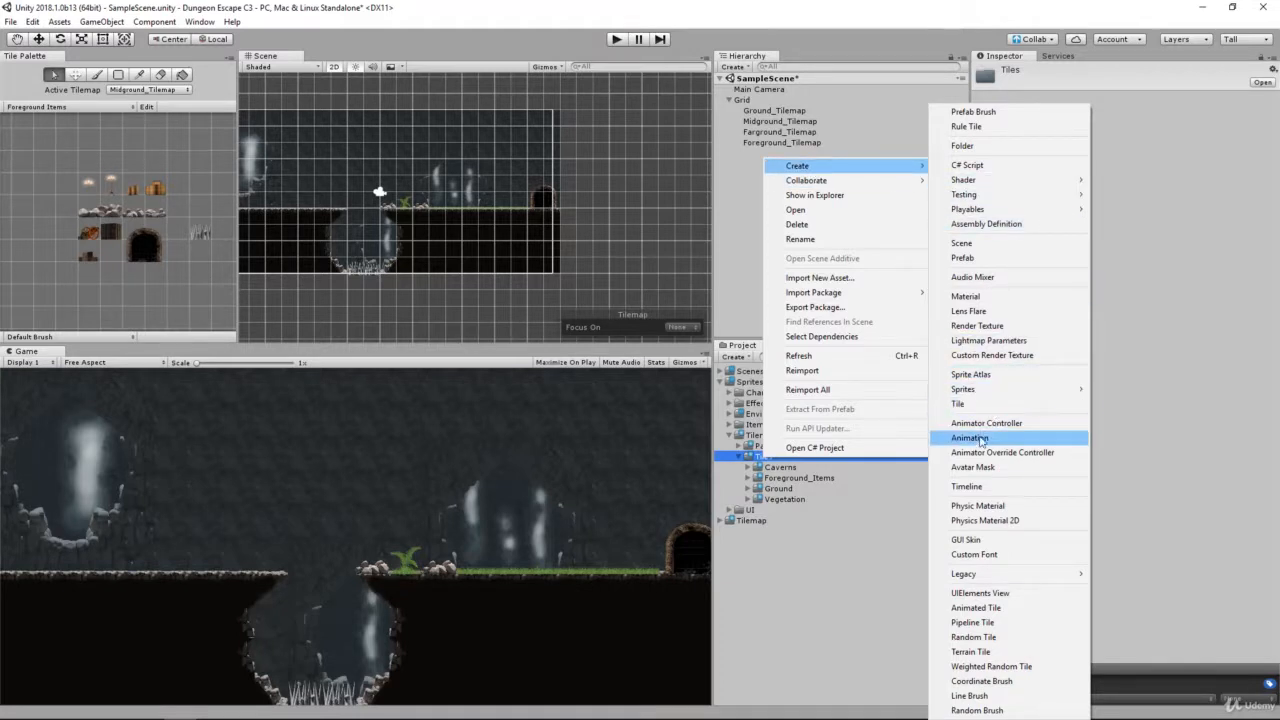
pyautogui.click(976, 609)
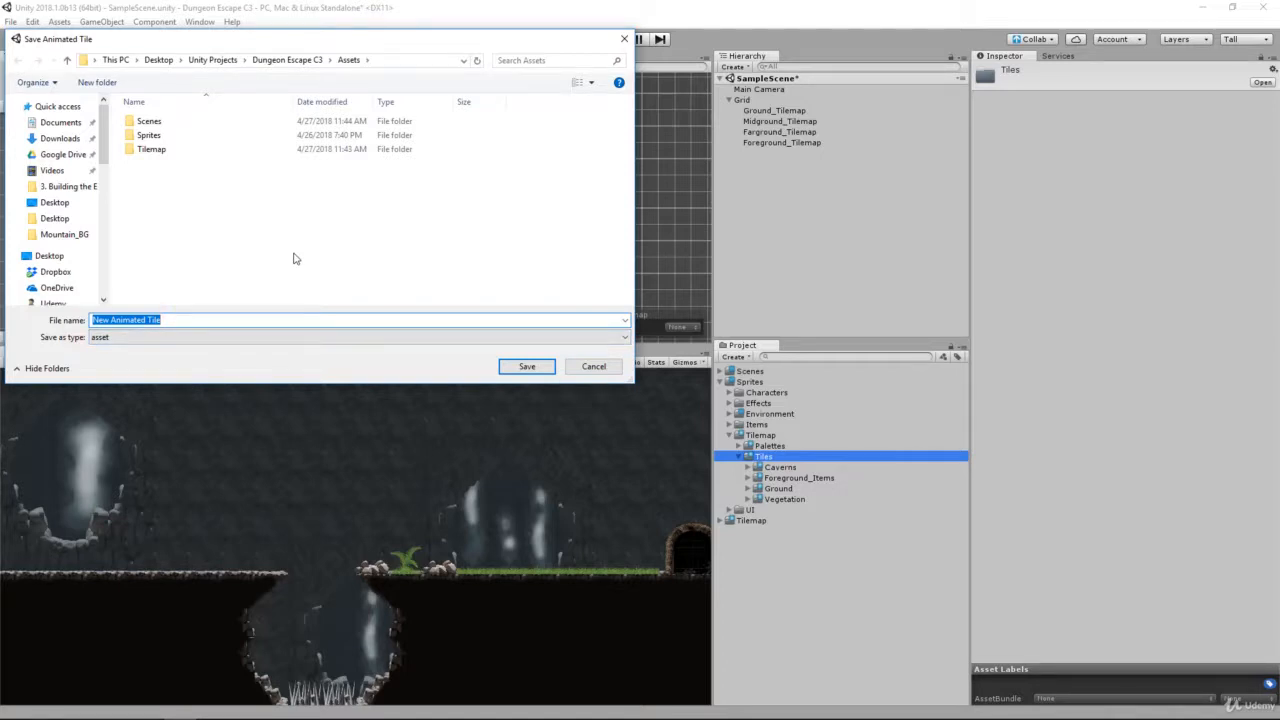
pyautogui.doubleClick(188, 137)
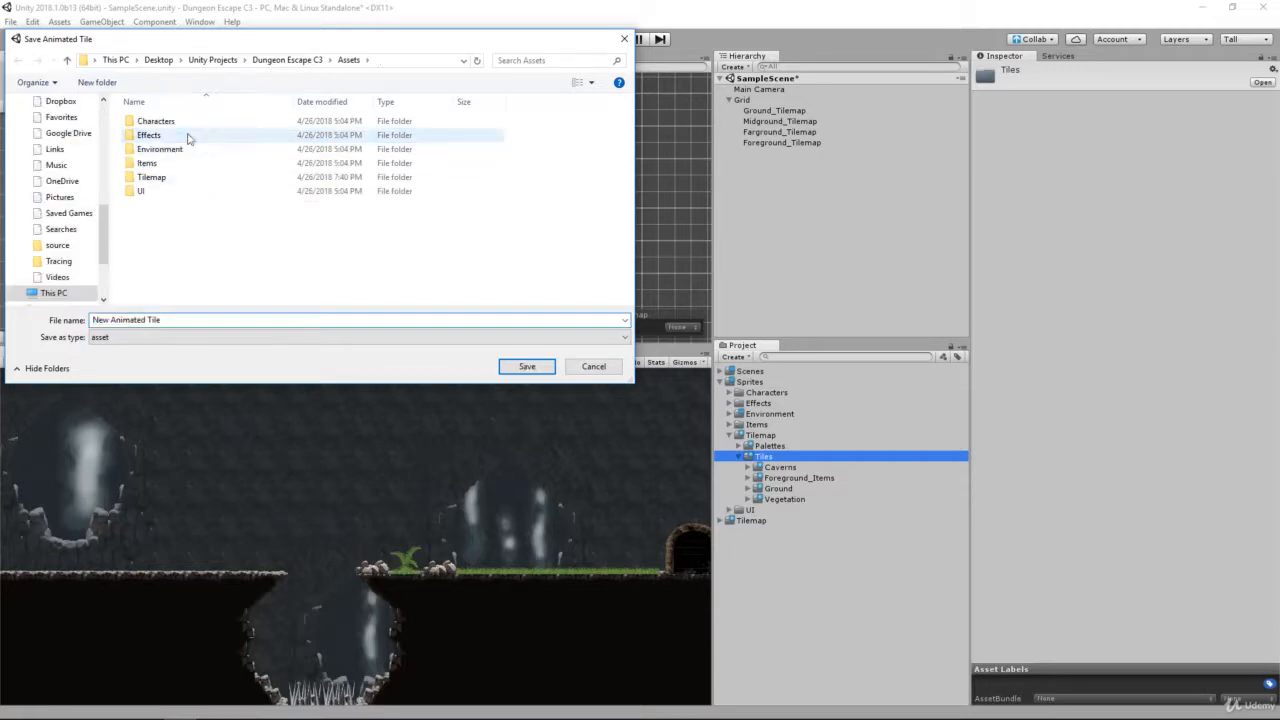
pyautogui.doubleClick(175, 180)
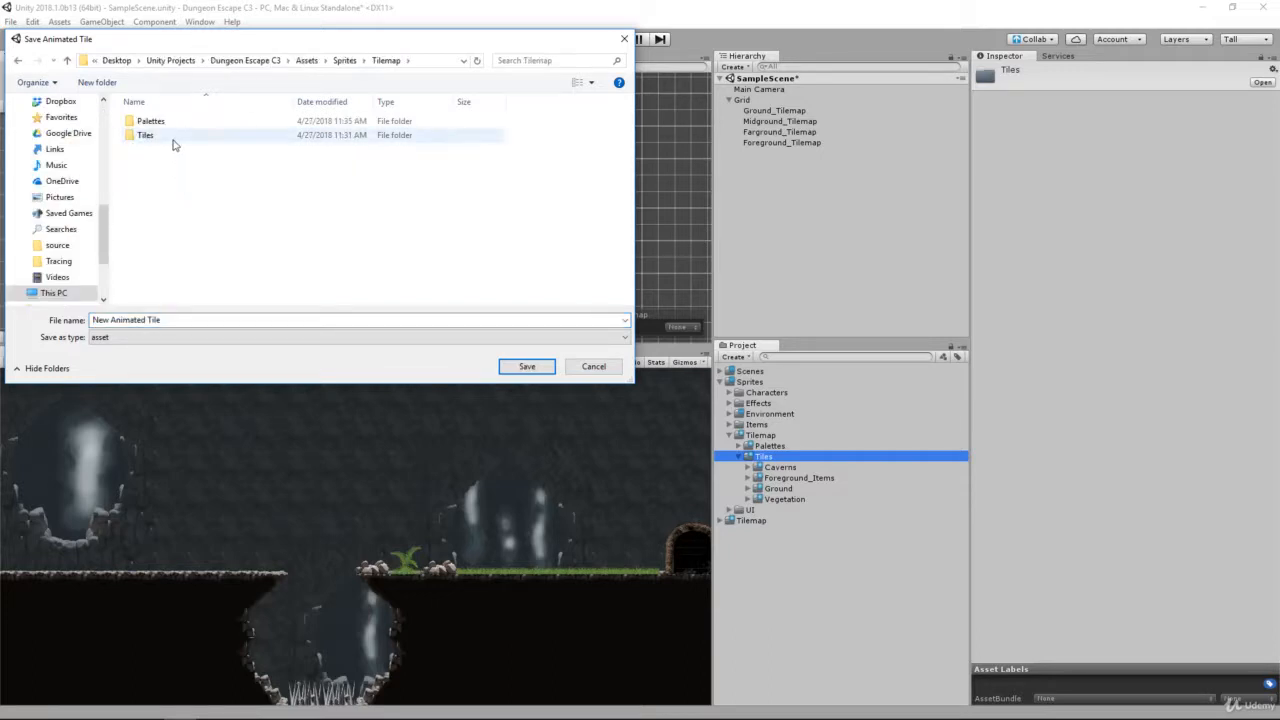
pyautogui.doubleClick(172, 137)
# Step: Create a folder named Waterfall inside the Tiles folder
pyautogui.rightClick(186, 214)
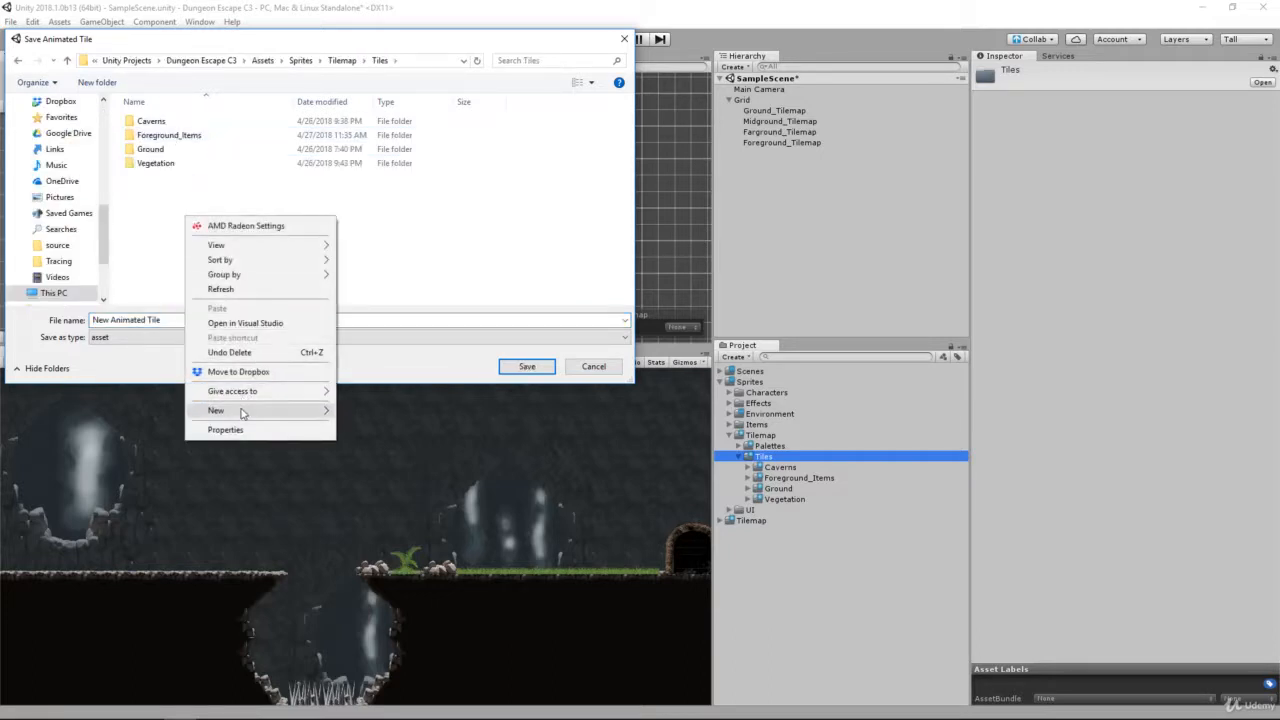
pyautogui.moveTo(241, 413)
pyautogui.click(362, 411)
pyautogui.write('Waterfall')
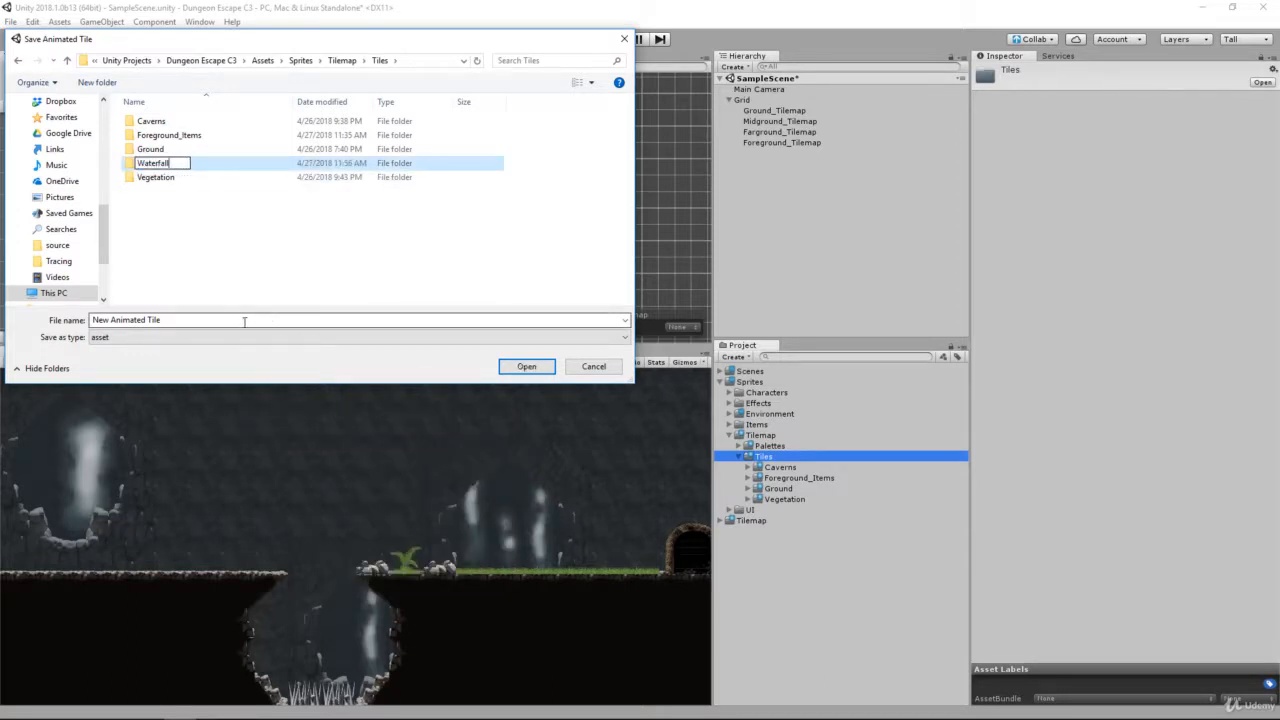
pyautogui.click(209, 320)
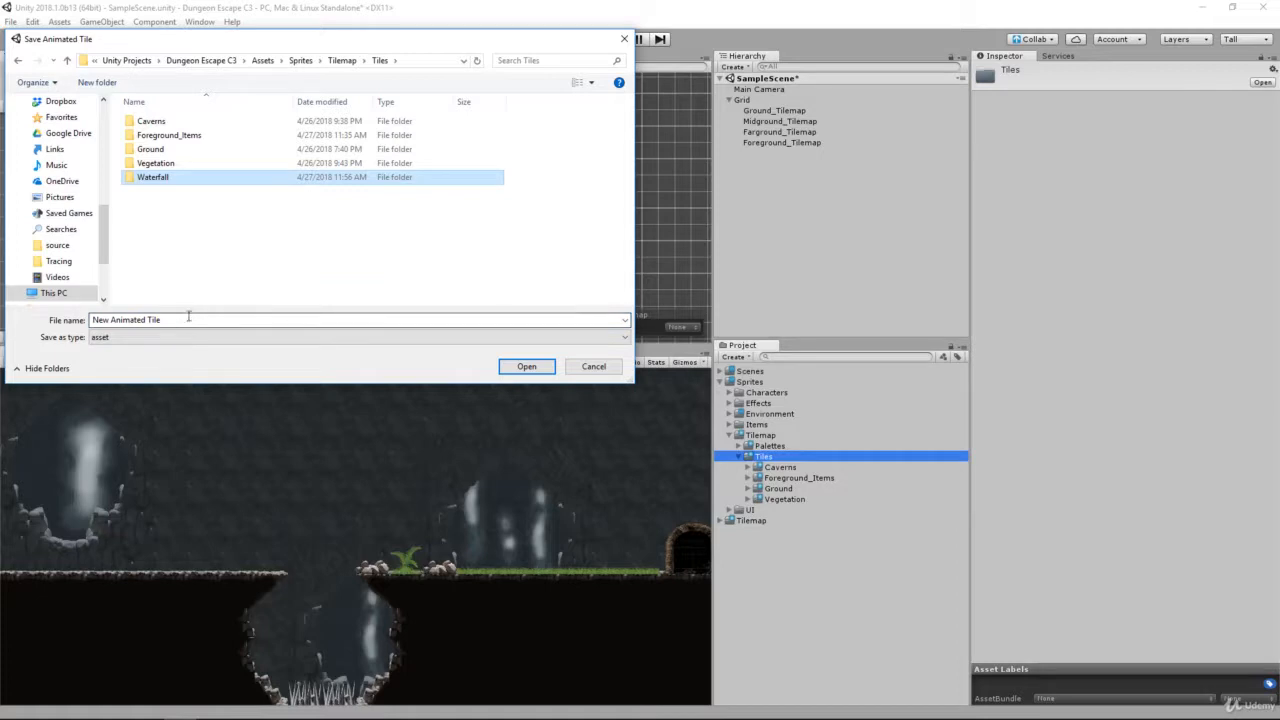
# Step: Save the animated tile as Left_Waterfall in the Waterfall folder
pyautogui.doubleClick(155, 177)
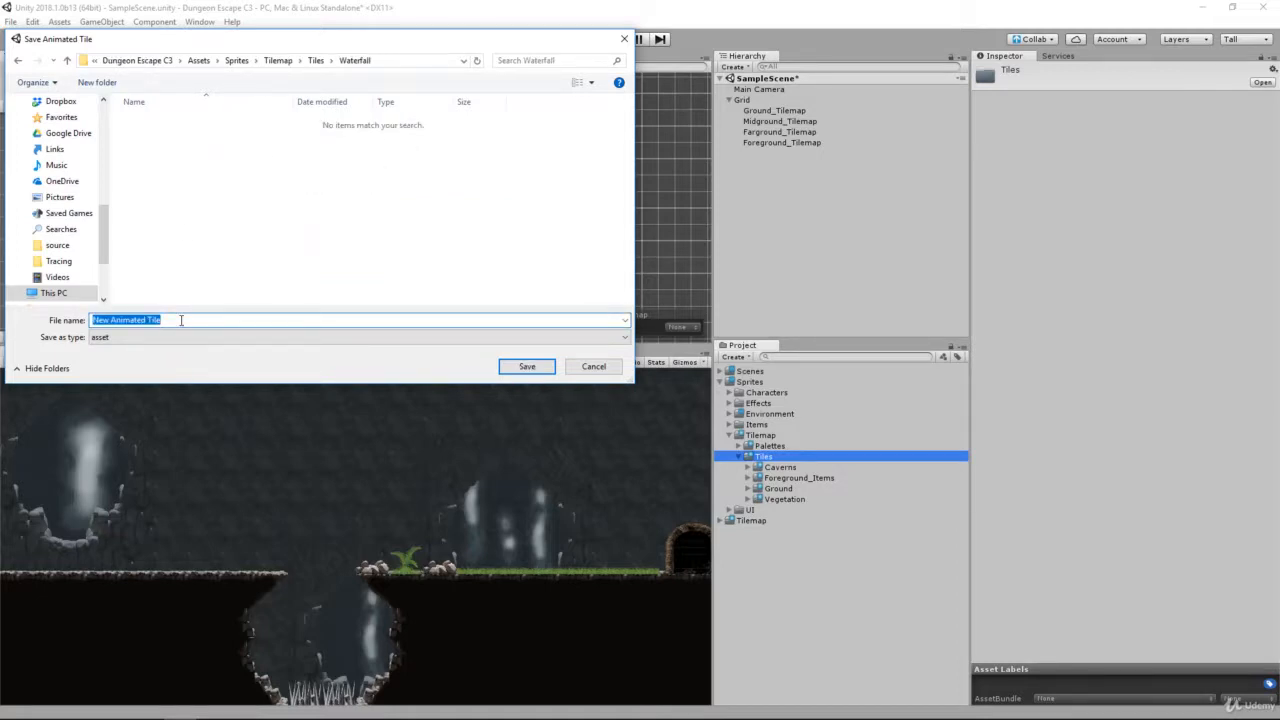
pyautogui.write('Left_Waterfall')
pyautogui.click(517, 367)
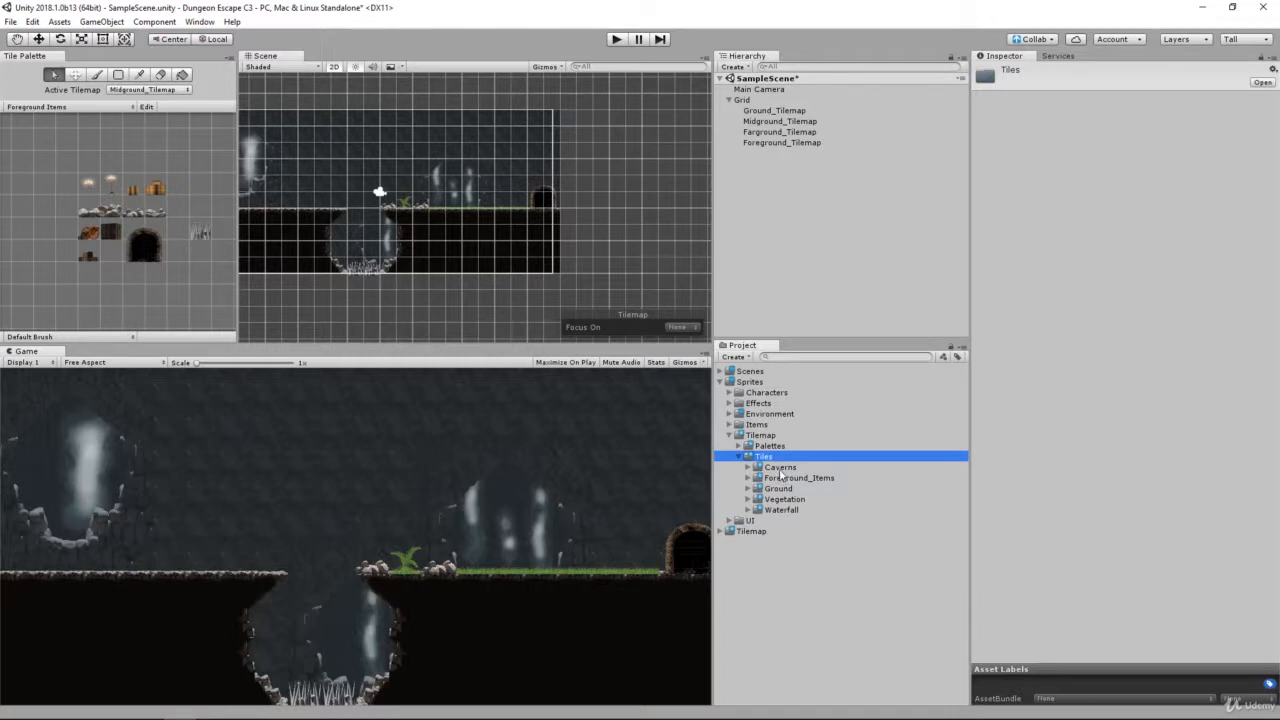
# Step: Select the Left_Waterfall tile in Tiles > Waterfall and set its number of animated sprites to 30
pyautogui.doubleClick(784, 509)
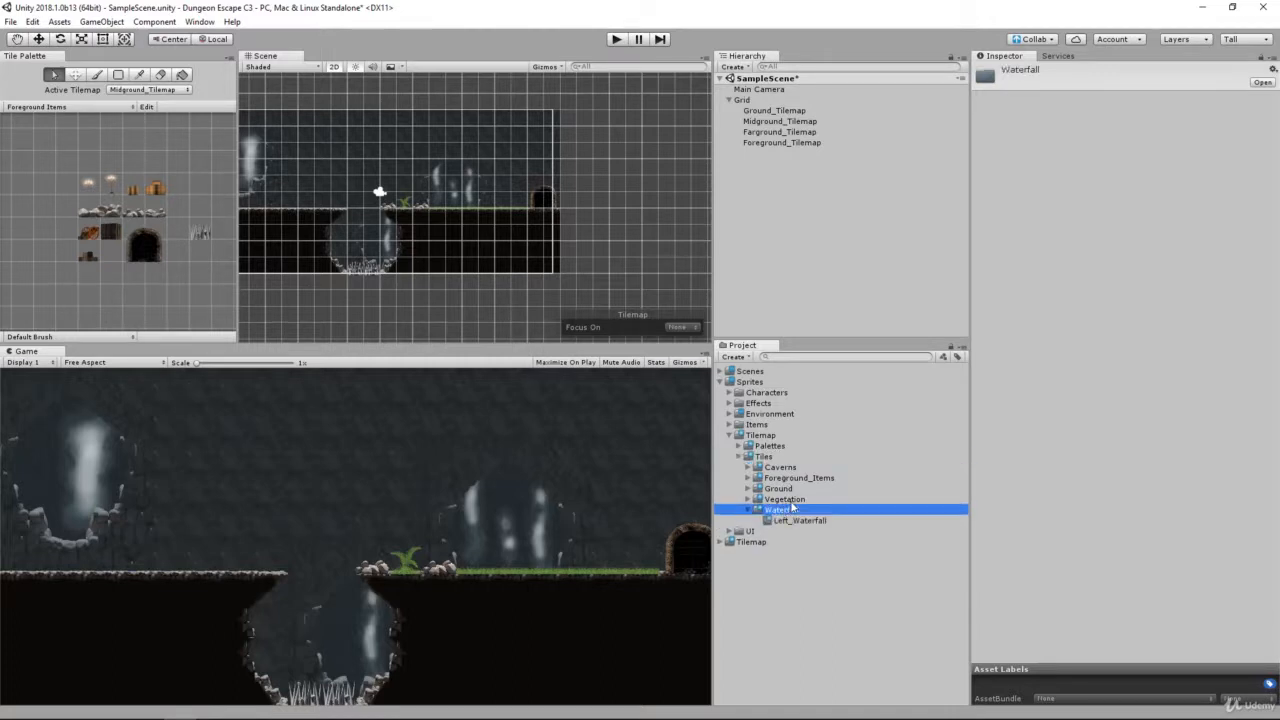
pyautogui.click(843, 524)
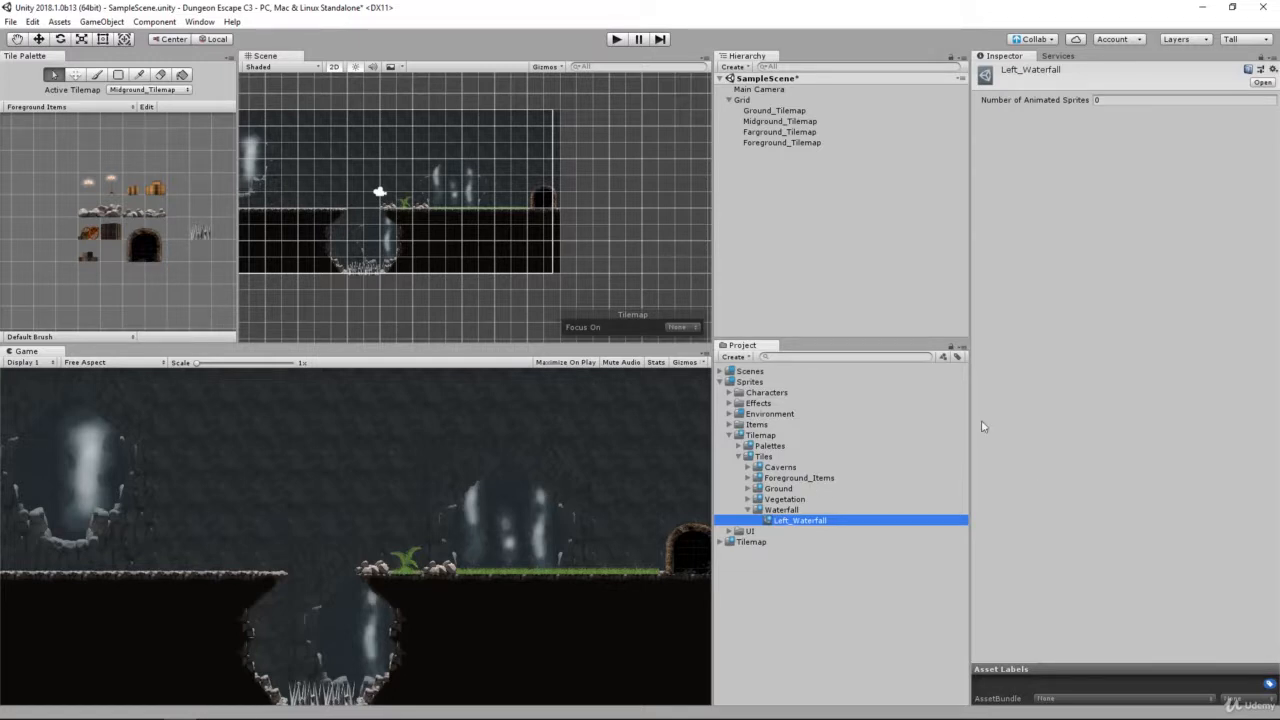
pyautogui.click(1105, 98)
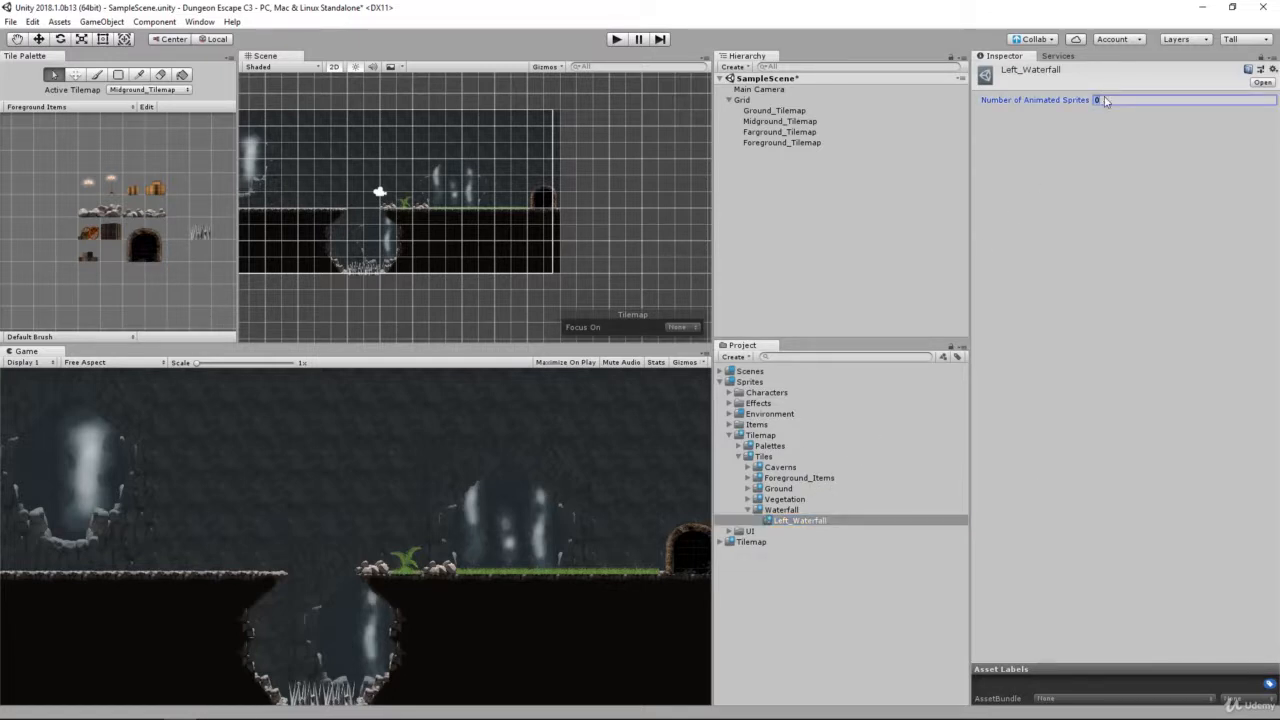
pyautogui.press('Return')
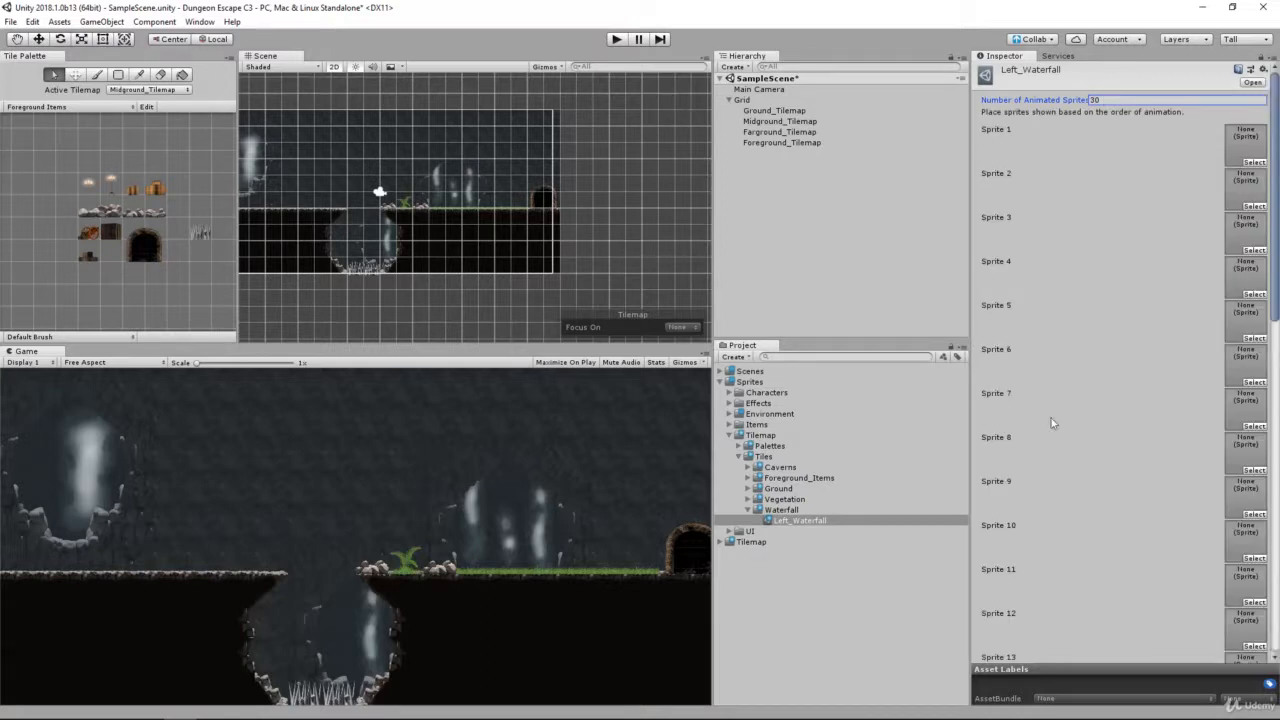
pyautogui.scroll(-10, 1053, 389)
pyautogui.scroll(4, 1056, 398)
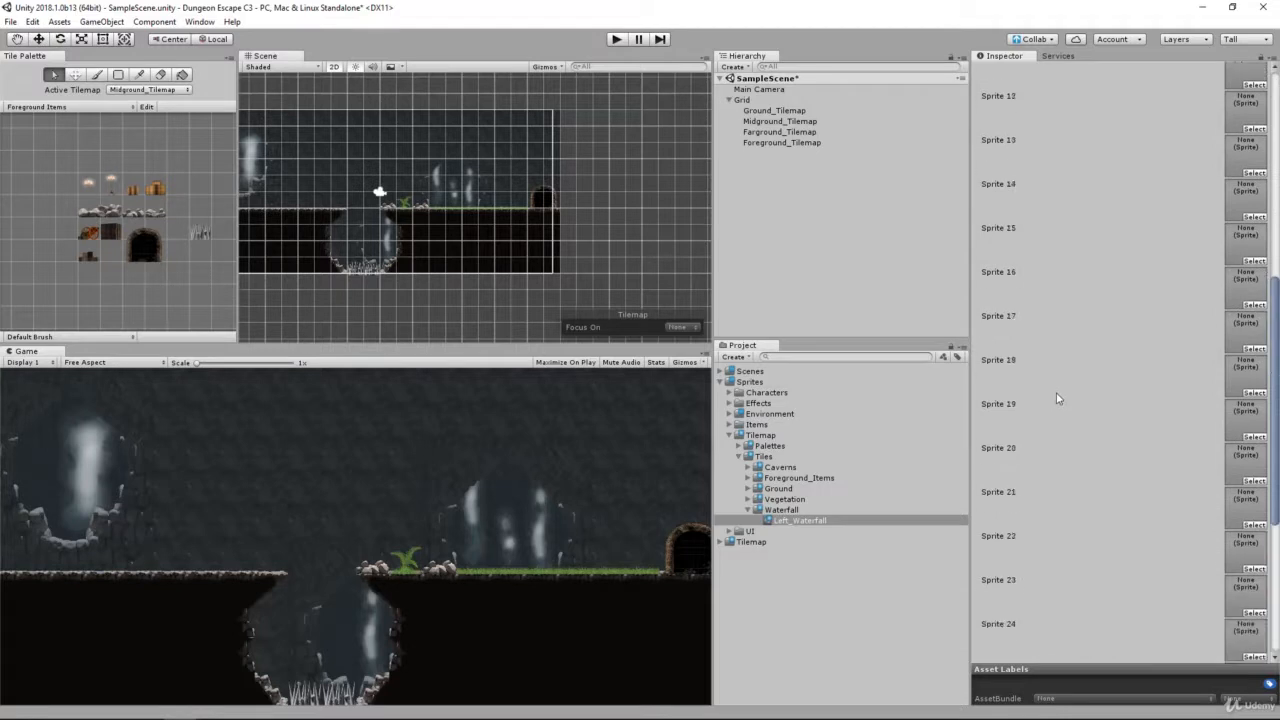
pyautogui.scroll(6, 1058, 398)
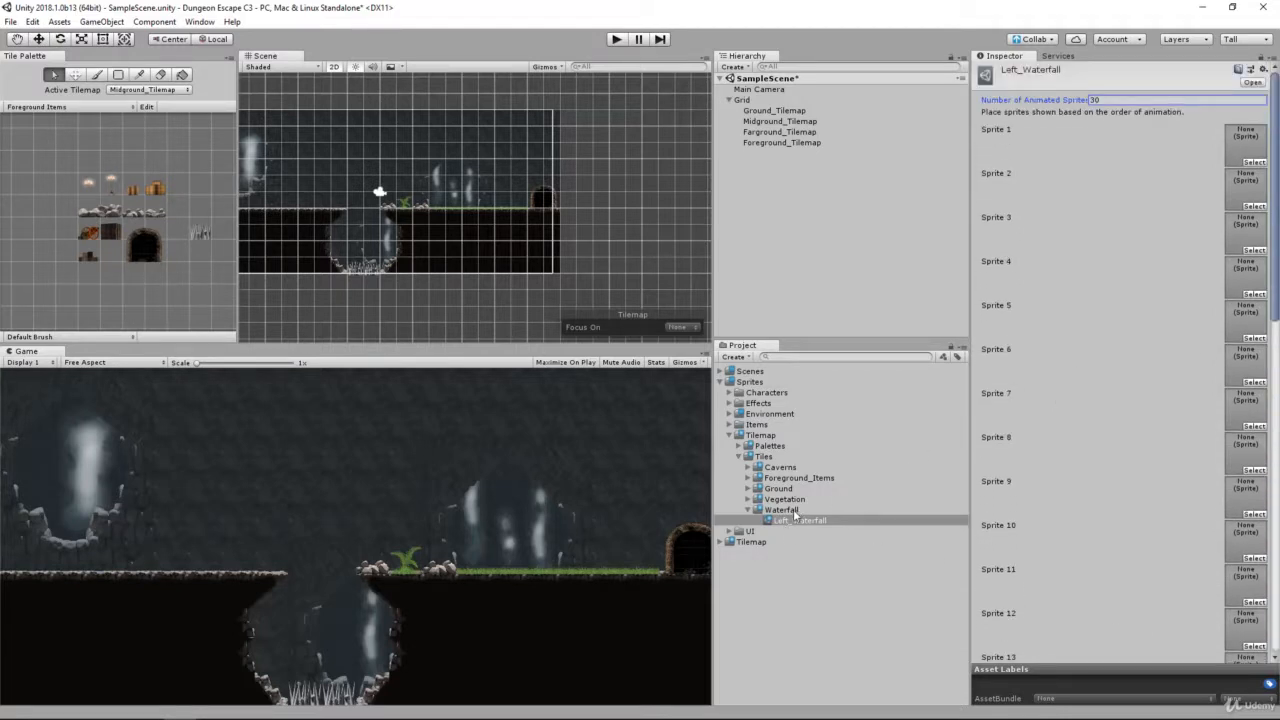
# Step: Expand Environment > Waterfall and the Waterfall_Left sheet to list its sliced sprites
pyautogui.doubleClick(750, 414)
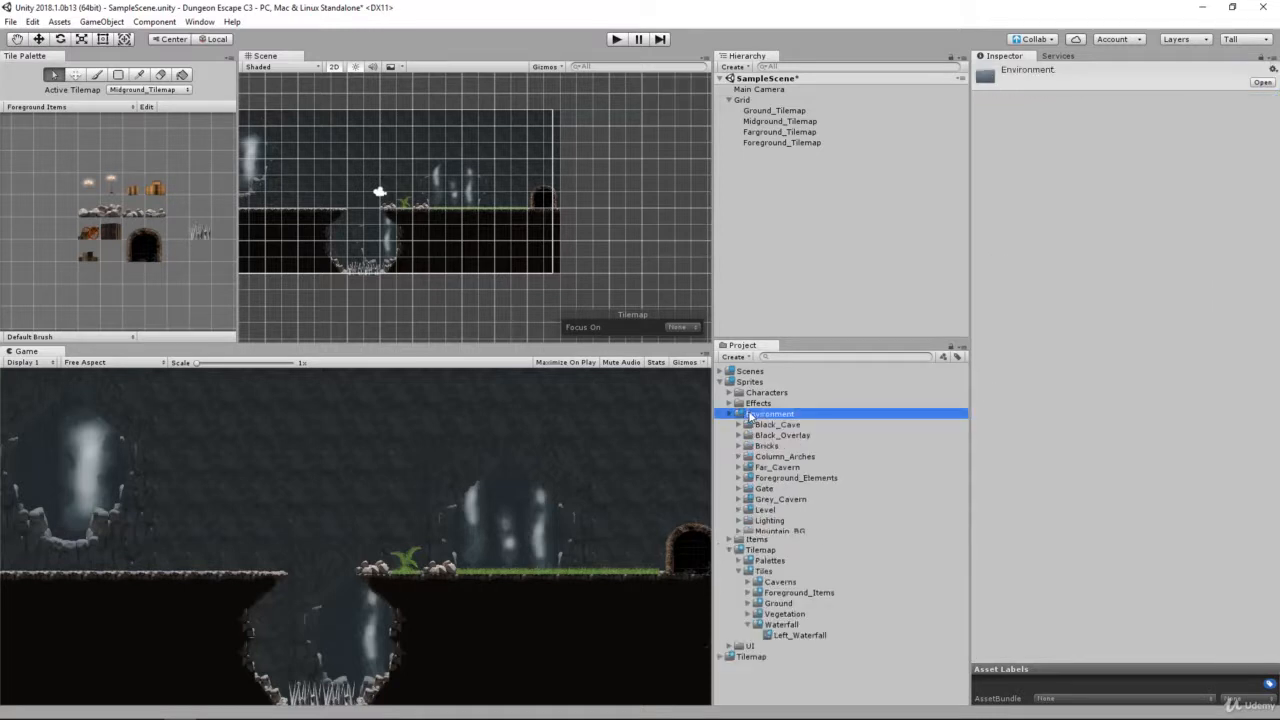
pyautogui.doubleClick(768, 561)
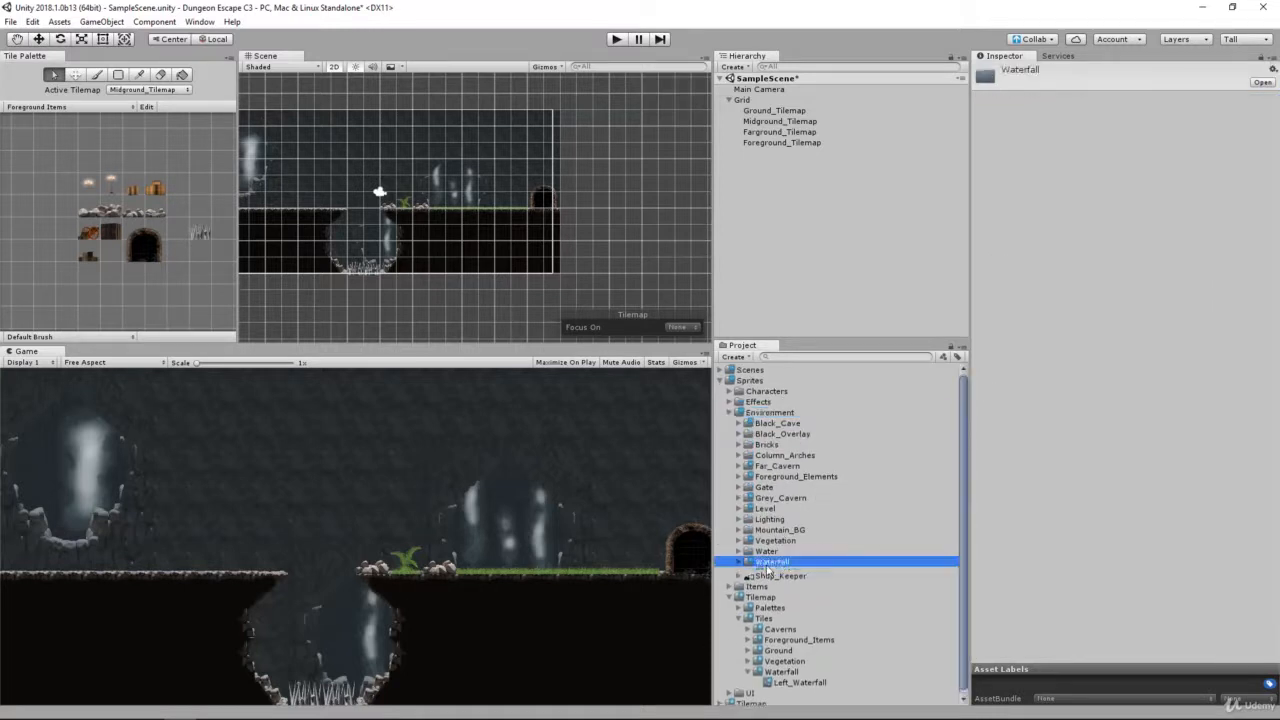
pyautogui.click(916, 582)
pyautogui.press('Right')
pyautogui.scroll(-9, 843, 551)
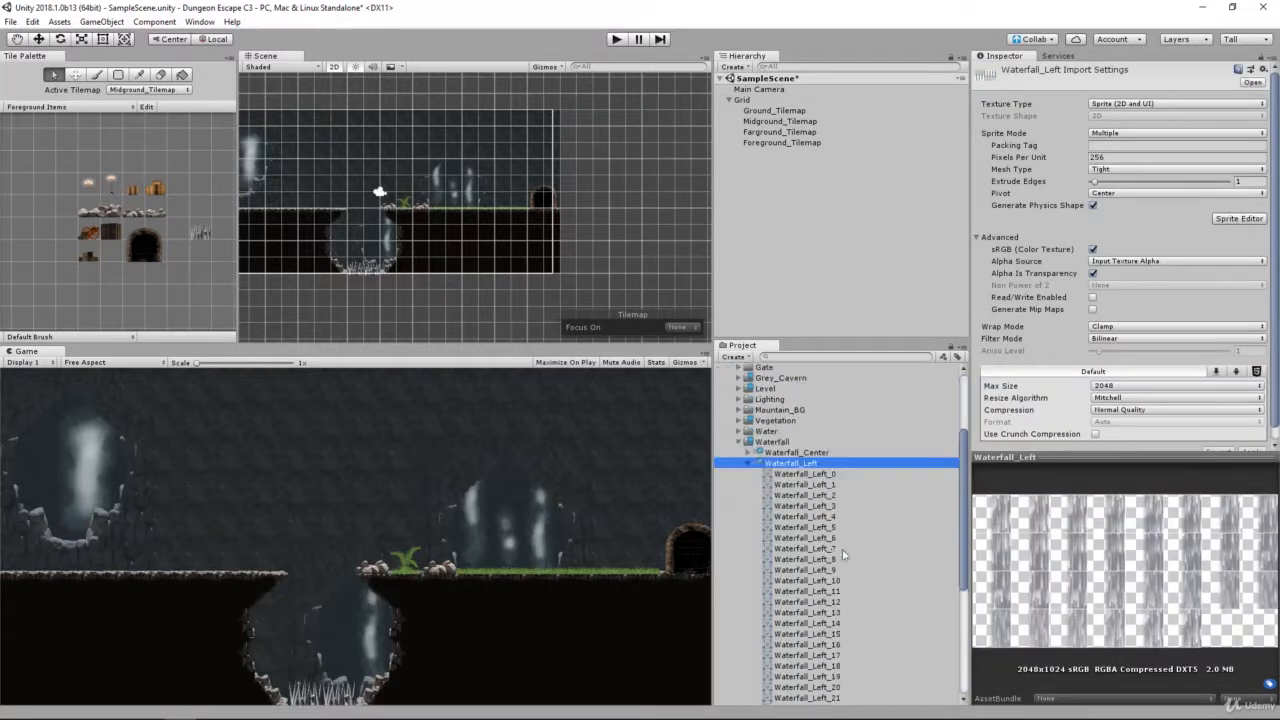
pyautogui.scroll(6, 845, 551)
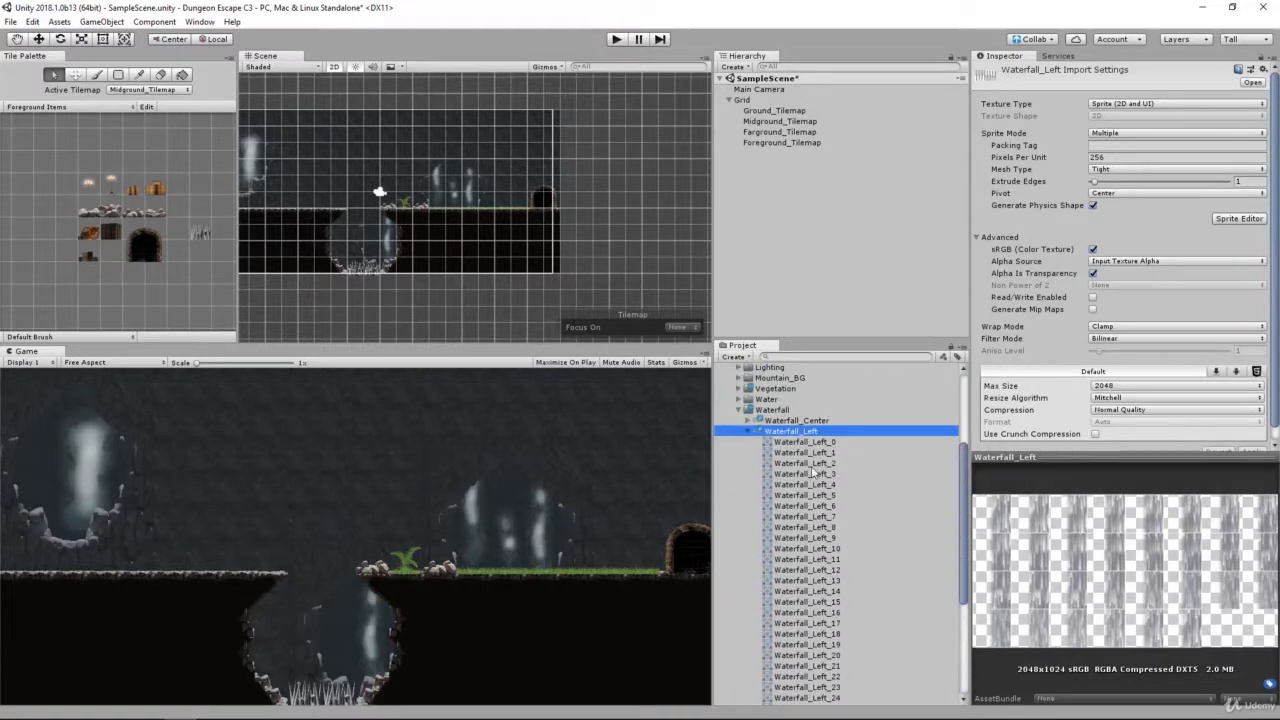
pyautogui.scroll(-3, 830, 490)
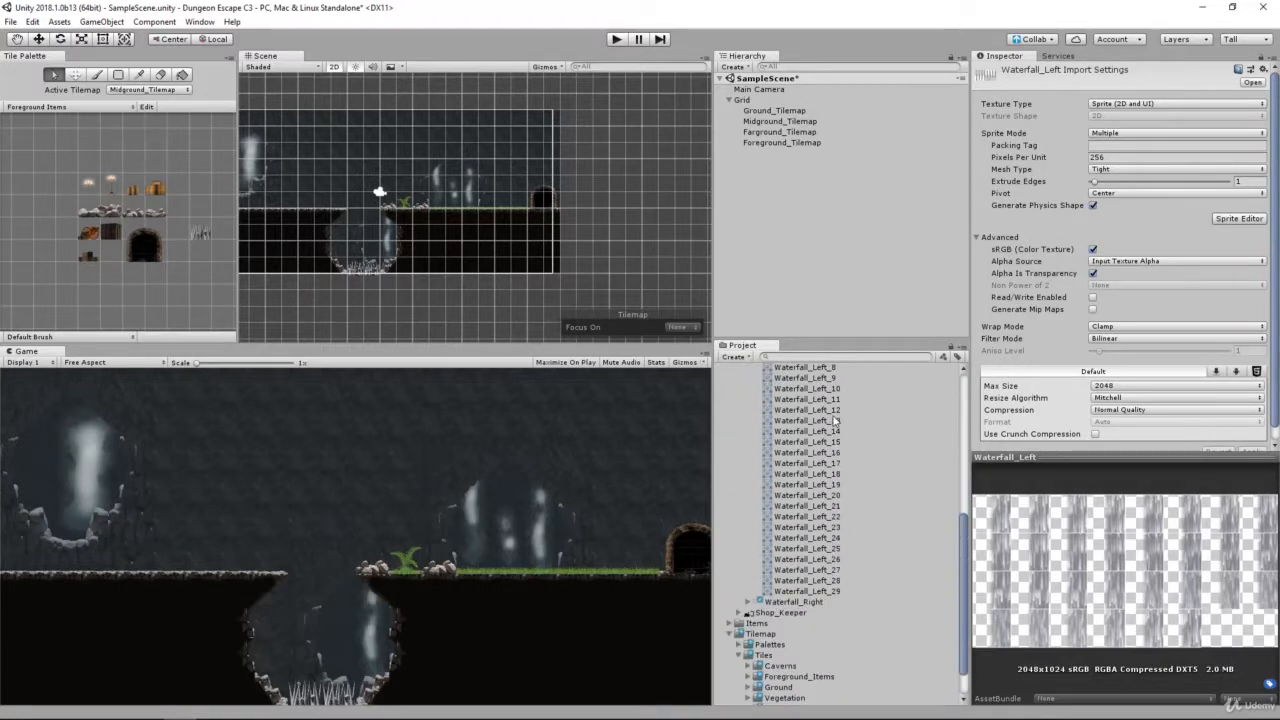
pyautogui.scroll(-1, 810, 500)
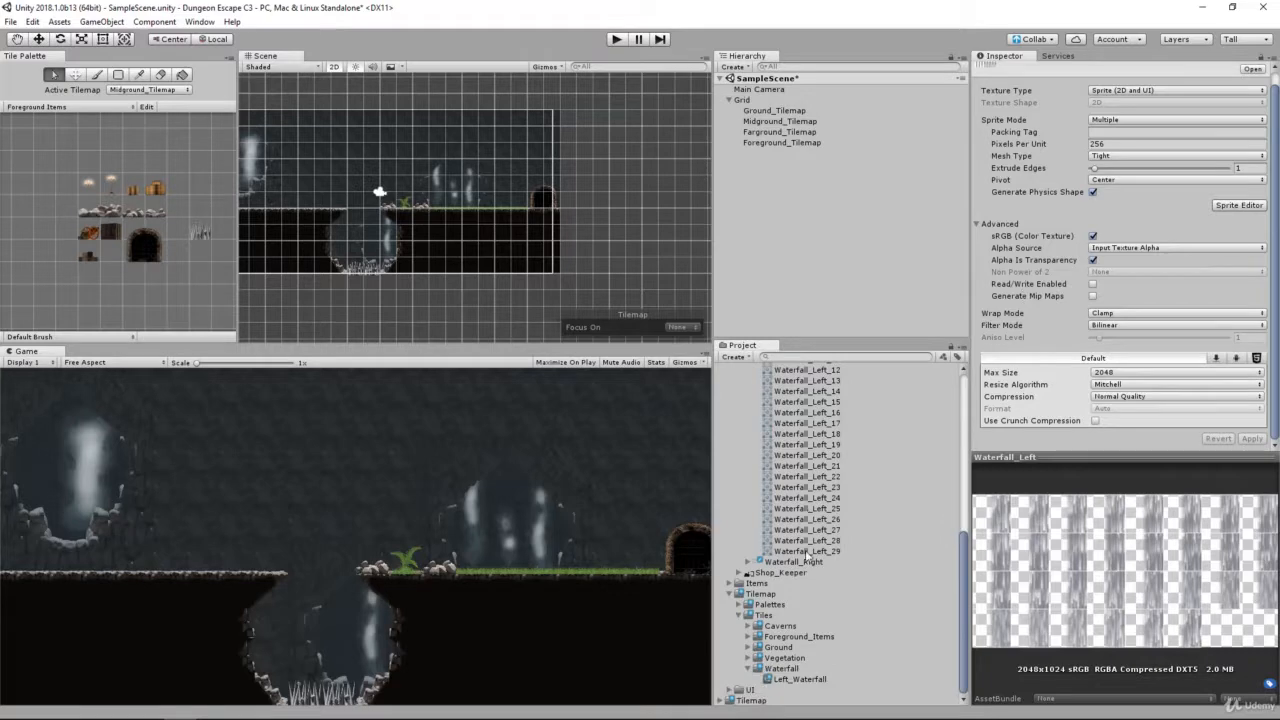
# Step: Assign Waterfall_Left_0 through Waterfall_Left_4 in order to Sprite 1 through Sprite 5 of the Left_Waterfall tile
pyautogui.click(799, 679)
pyautogui.scroll(5, 820, 600)
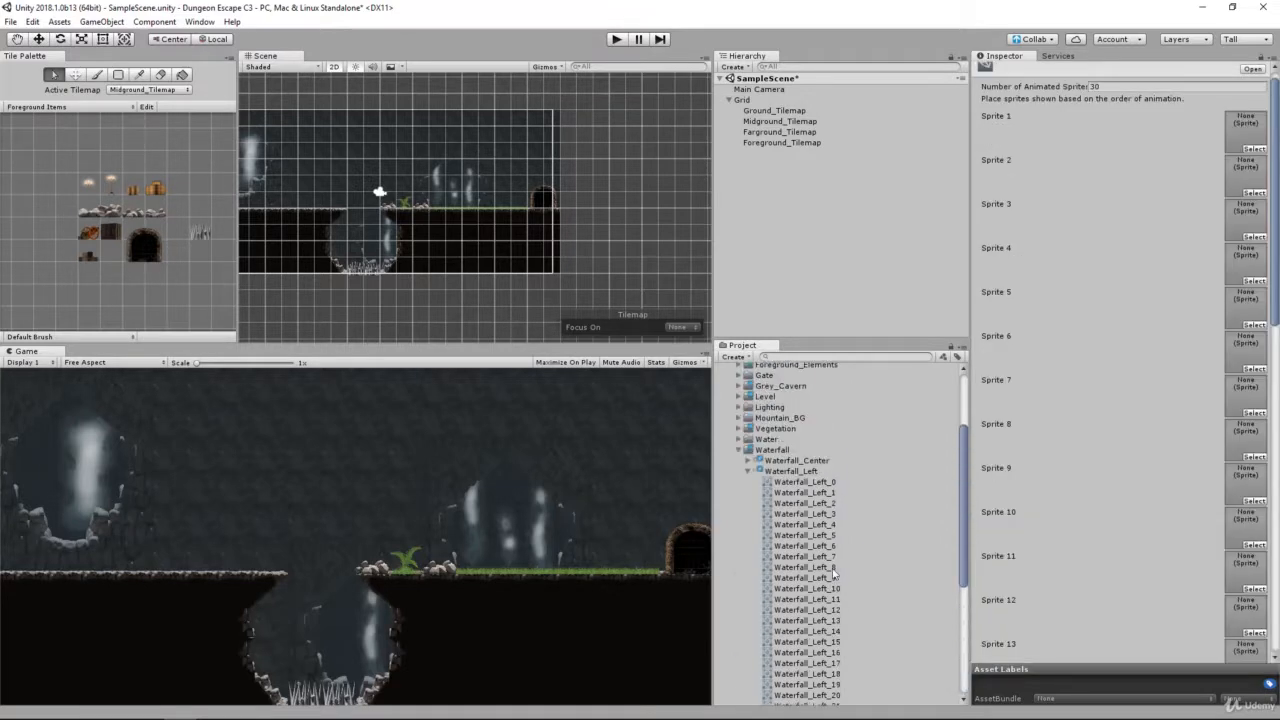
pyautogui.scroll(-2, 833, 570)
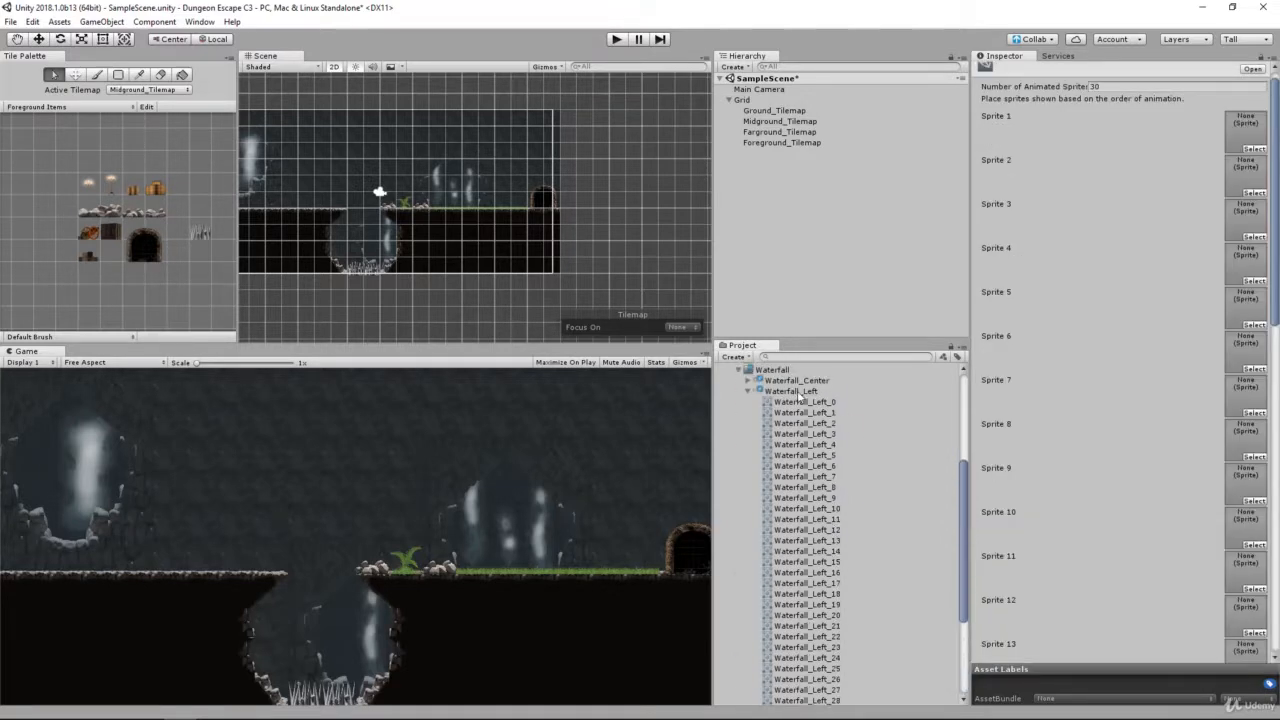
pyautogui.moveTo(798, 393); pyautogui.dragTo(1243, 131)
pyautogui.moveTo(1244, 131); pyautogui.dragTo(1244, 131)
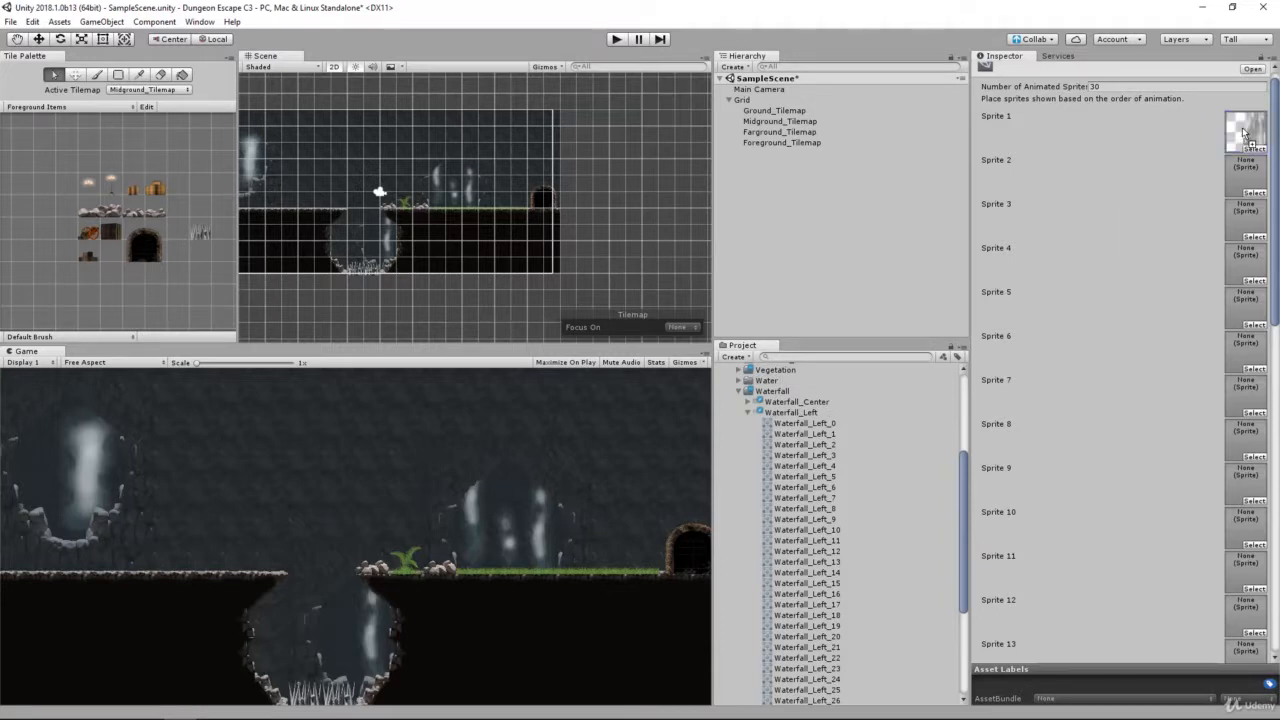
pyautogui.moveTo(810, 425); pyautogui.dragTo(1253, 142)
pyautogui.moveTo(810, 440); pyautogui.dragTo(1238, 190)
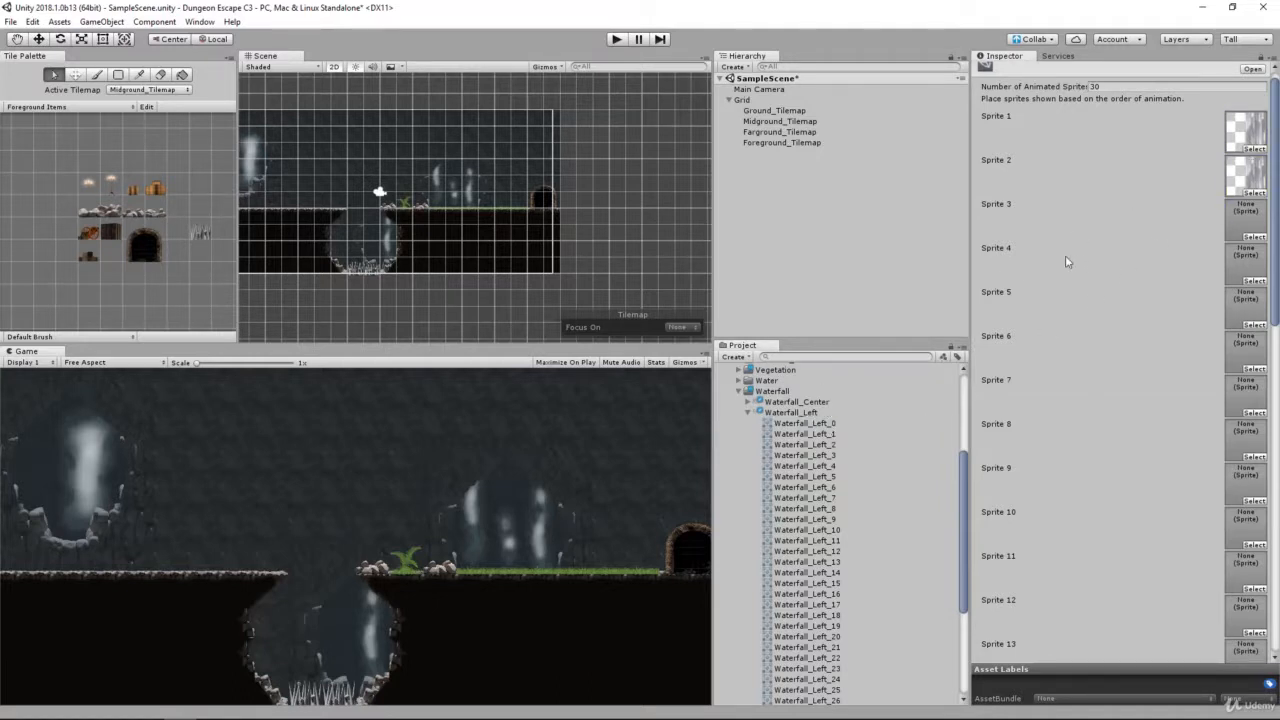
pyautogui.moveTo(806, 447); pyautogui.dragTo(1250, 220)
pyautogui.moveTo(824, 462); pyautogui.dragTo(1250, 268)
pyautogui.moveTo(797, 465); pyautogui.dragTo(1245, 305)
pyautogui.scroll(-3, 880, 463)
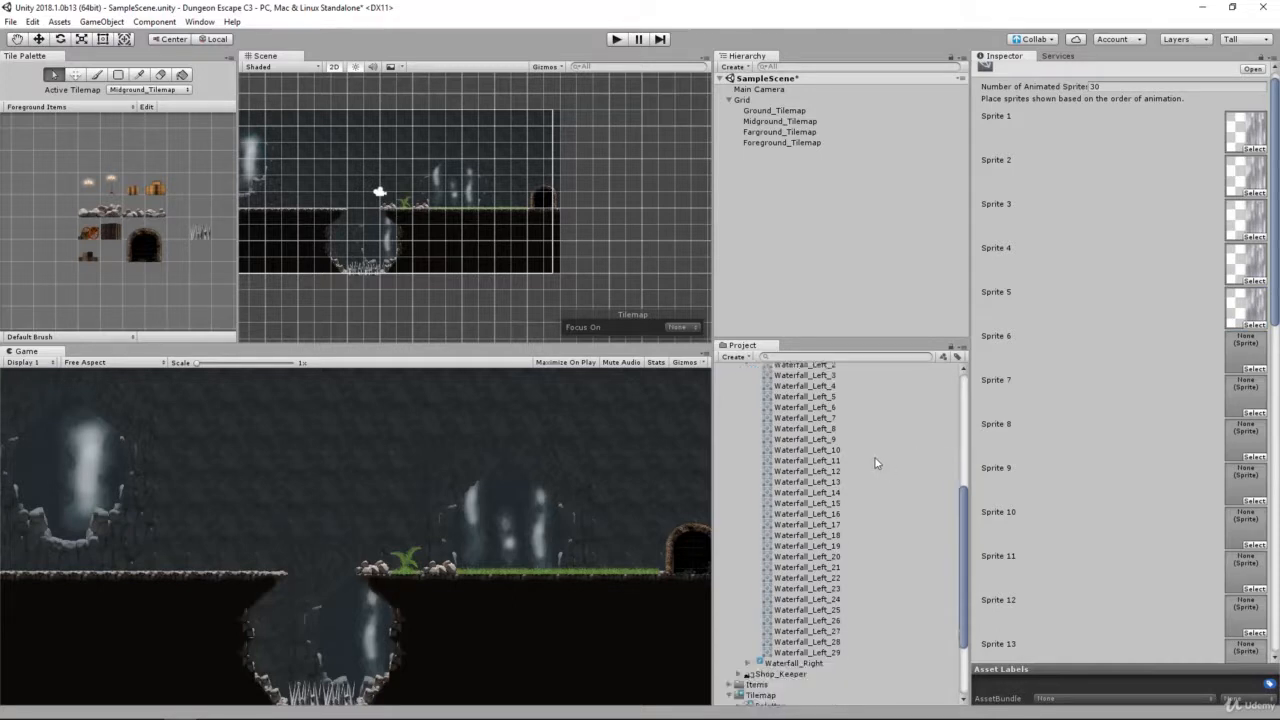
pyautogui.scroll(3, 874, 462)
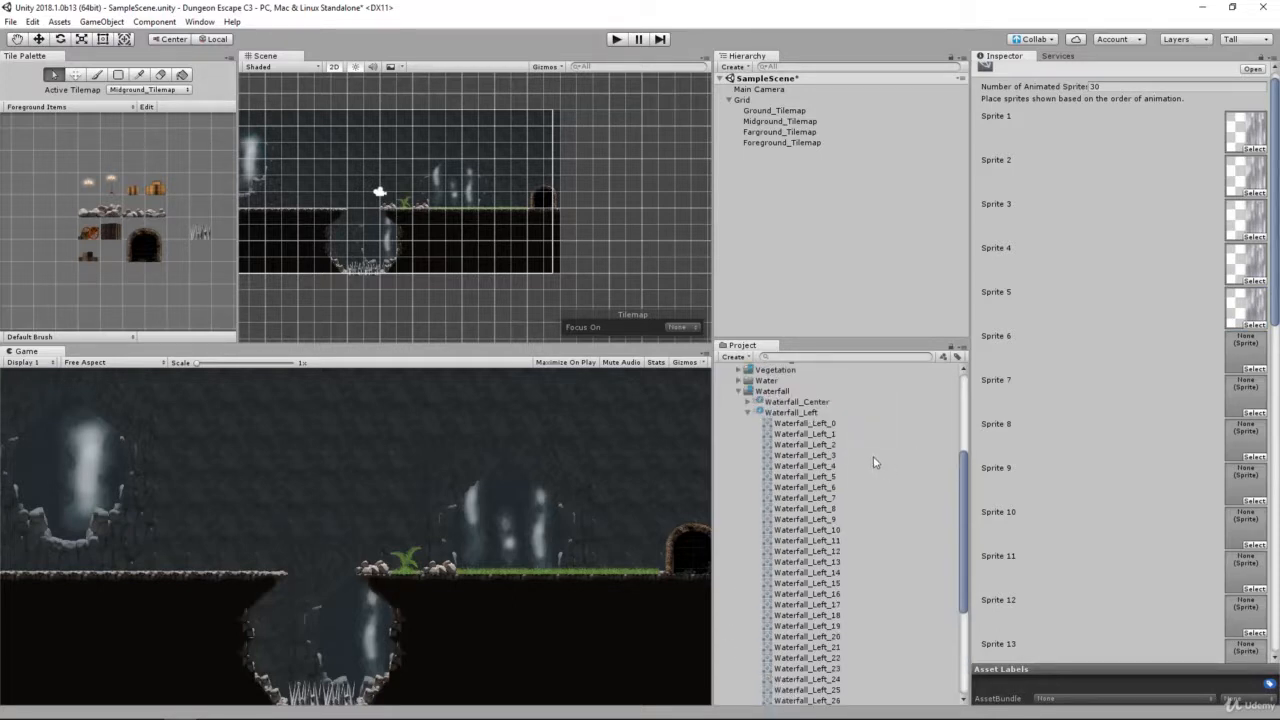
pyautogui.scroll(-3, 873, 462)
pyautogui.scroll(3, 850, 456)
pyautogui.scroll(-3, 830, 452)
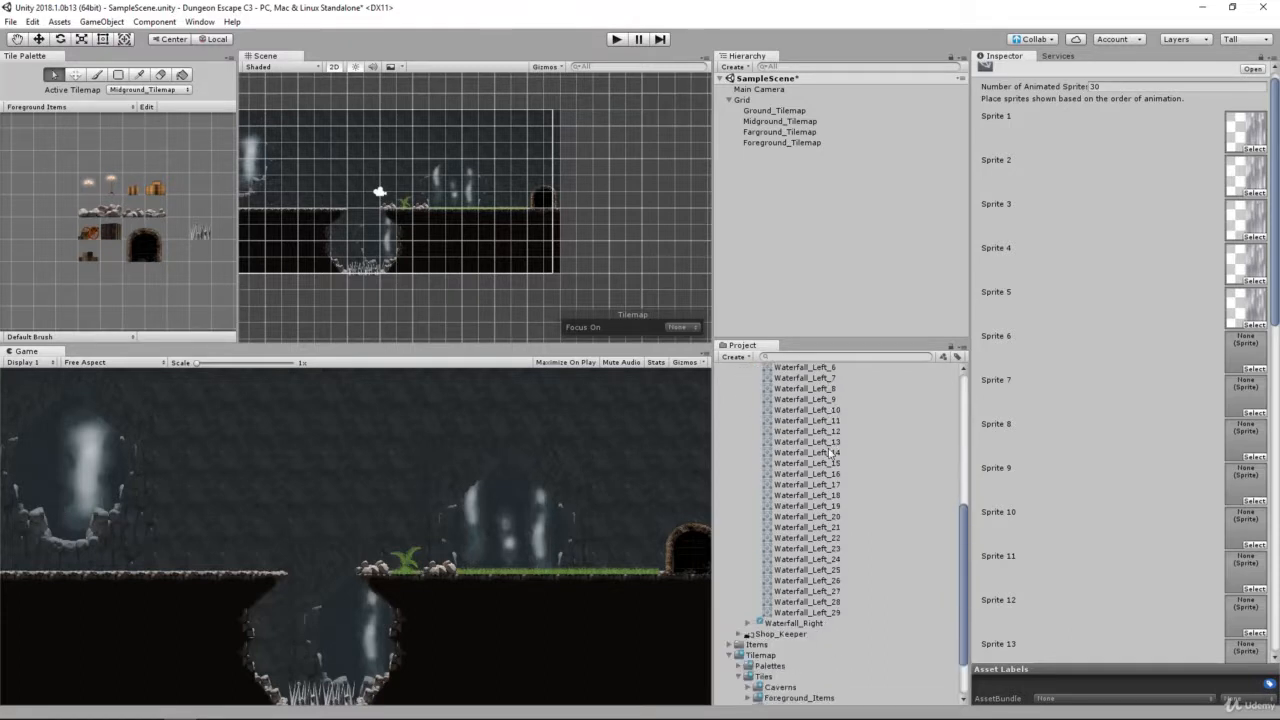
# Step: Preview the sliced sprites of the Waterfall_Left sheet in order, from Waterfall_Left_0 through Waterfall_Left_29
pyautogui.scroll(3, 850, 504)
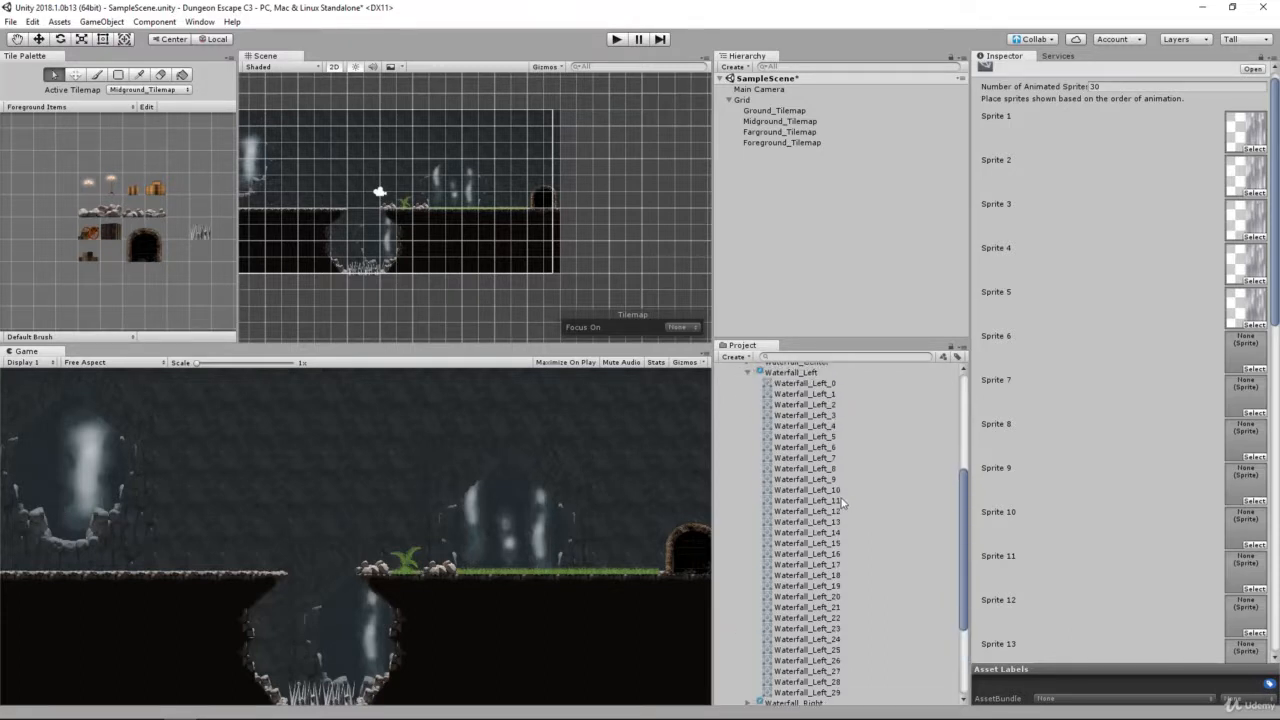
pyautogui.click(832, 384)
pyautogui.click(834, 426)
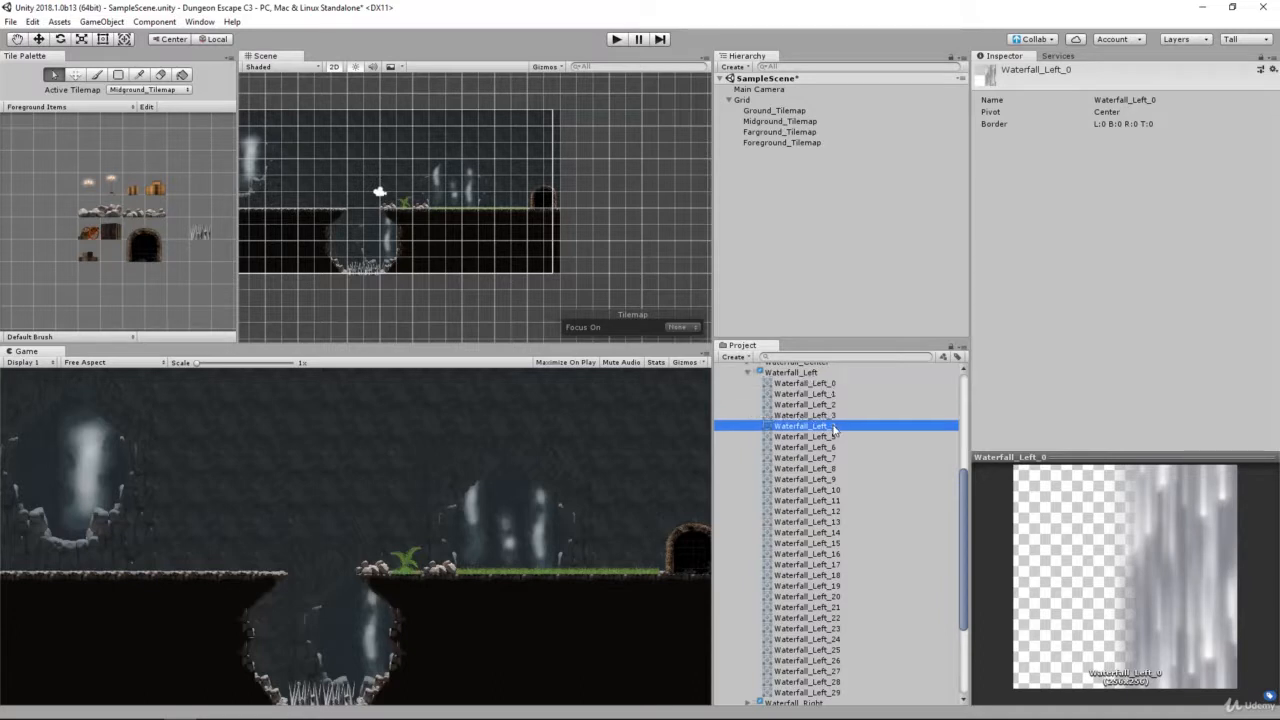
pyautogui.scroll(-5, 833, 430)
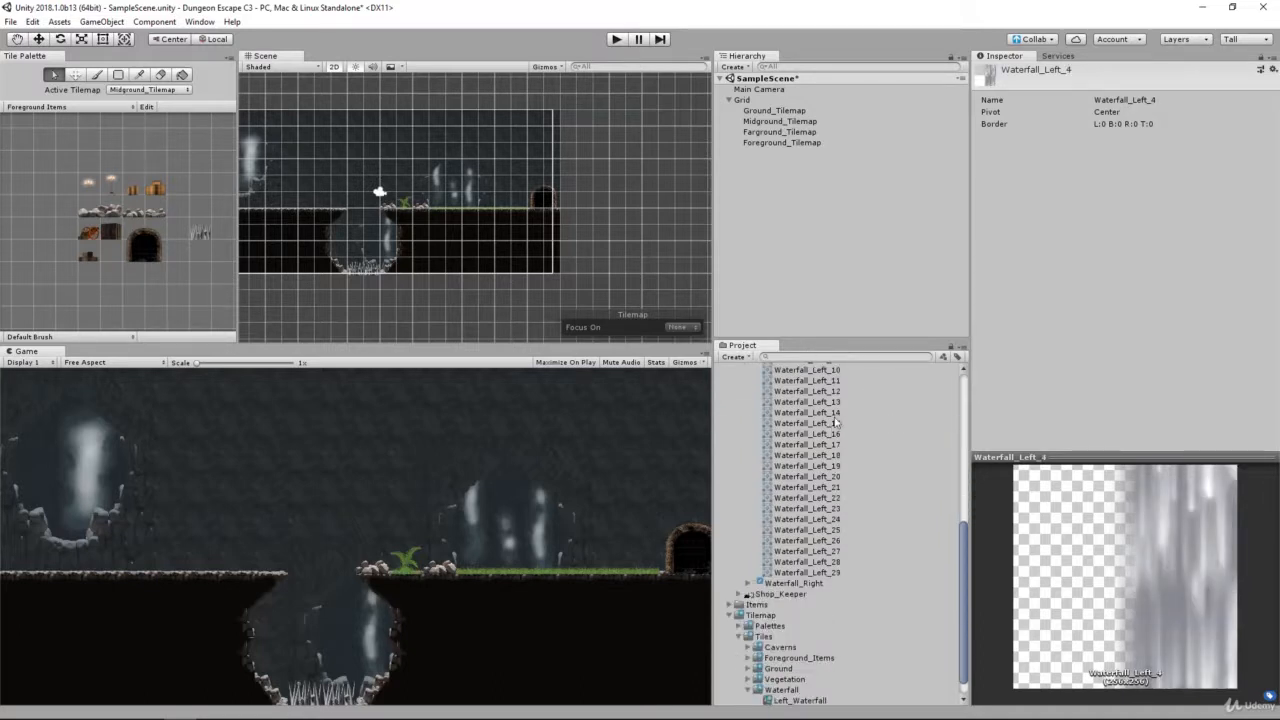
pyautogui.scroll(8, 835, 422)
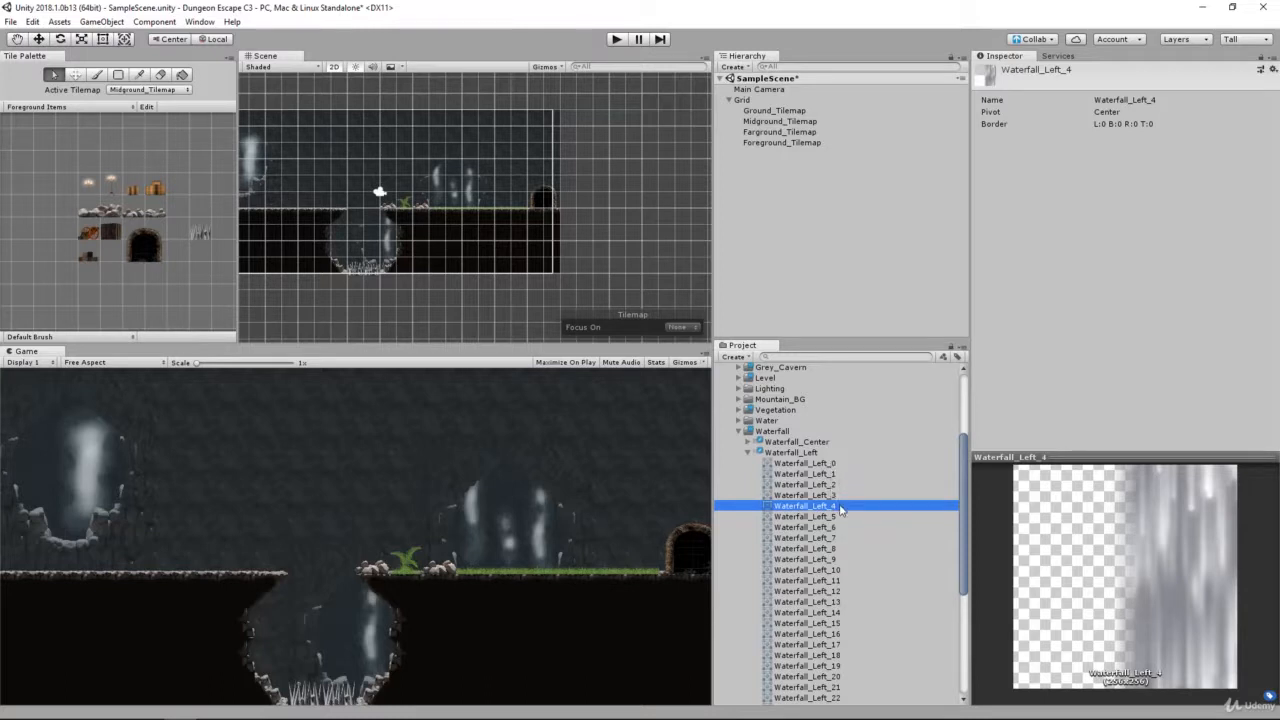
pyautogui.click(838, 560)
pyautogui.click(840, 612)
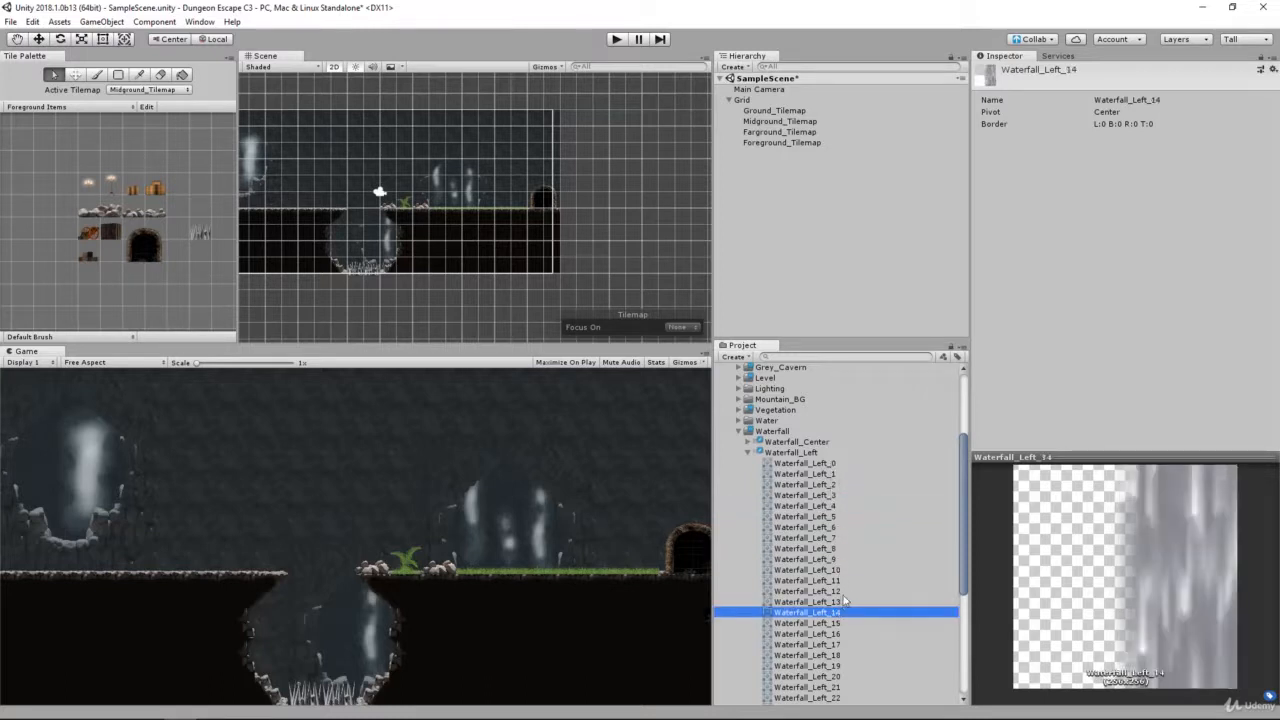
pyautogui.scroll(-3, 844, 600)
pyautogui.click(840, 585)
pyautogui.scroll(-2, 833, 590)
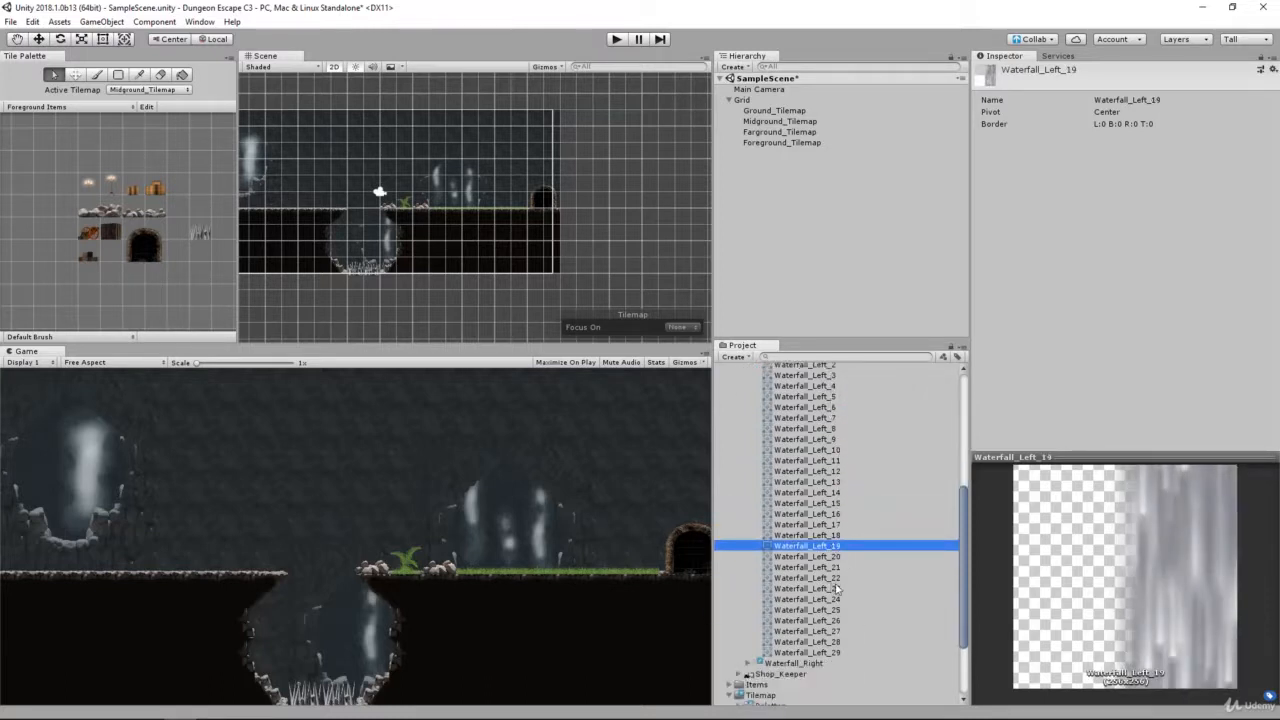
pyautogui.click(838, 600)
pyautogui.click(836, 653)
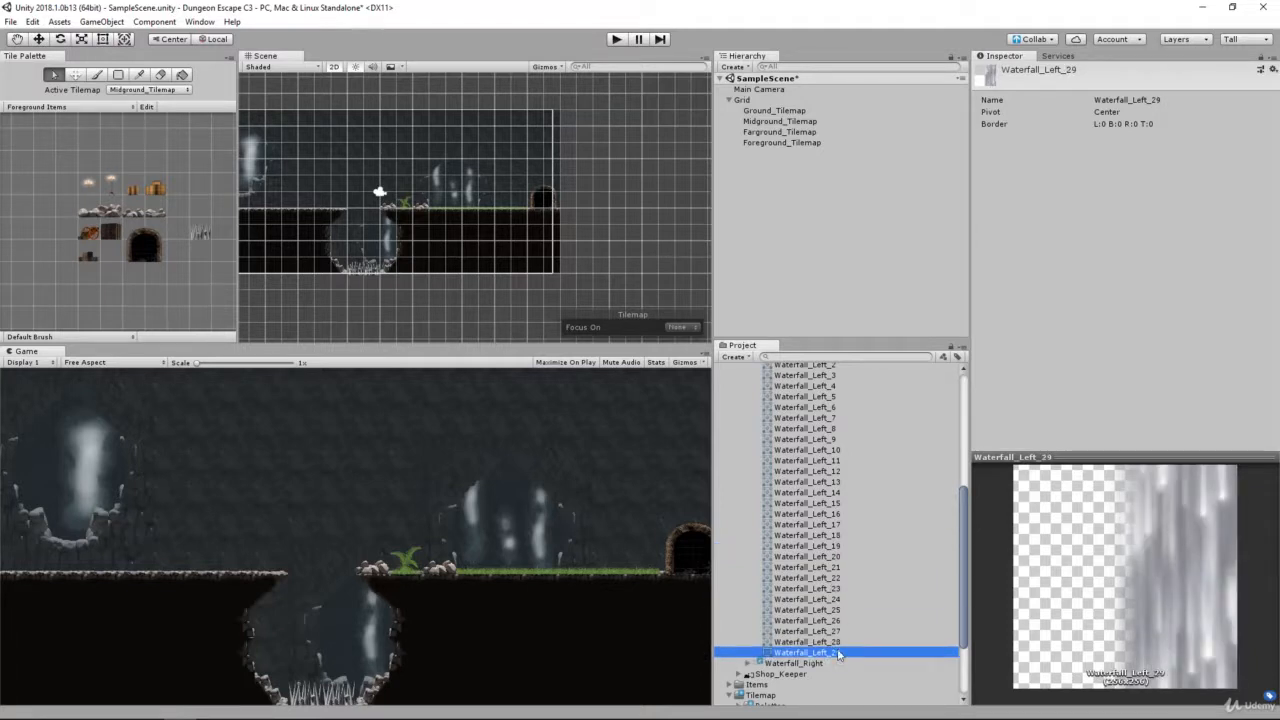
# Step: Reselect the Left_Waterfall tile in Tiles > Waterfall to show its sprite slots
pyautogui.scroll(10, 837, 641)
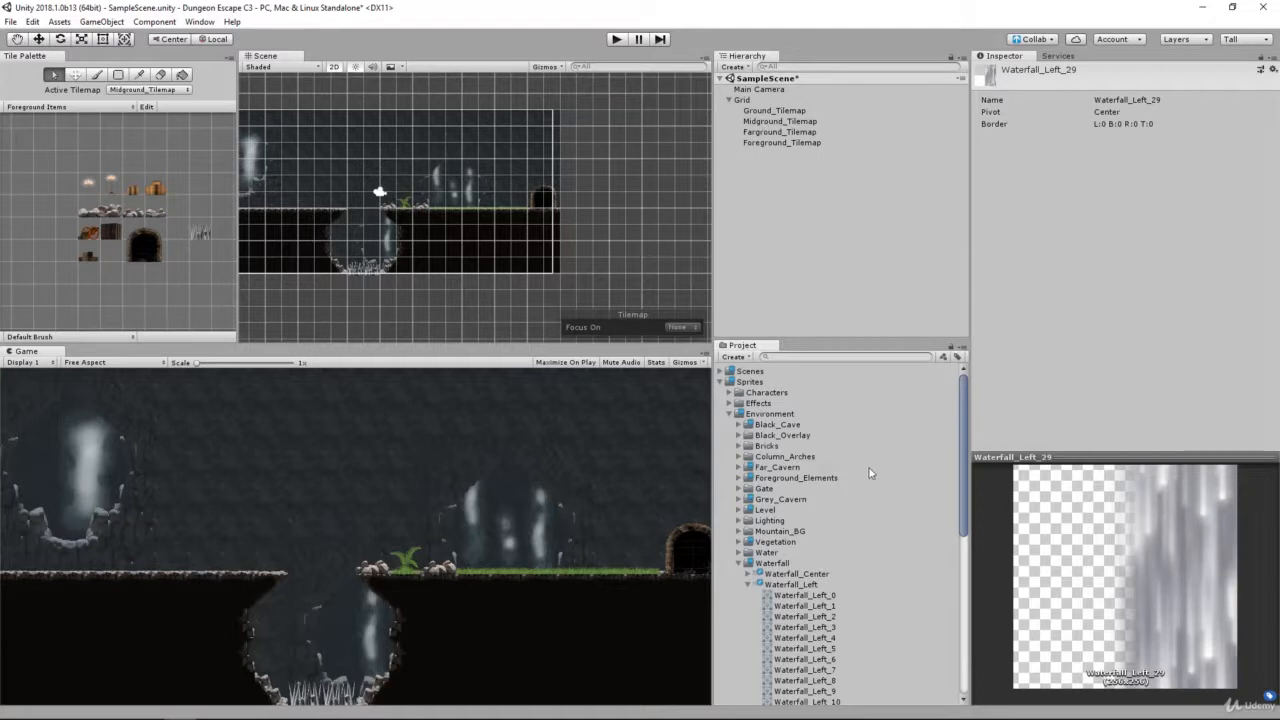
pyautogui.scroll(-3, 869, 473)
pyautogui.scroll(-5, 840, 521)
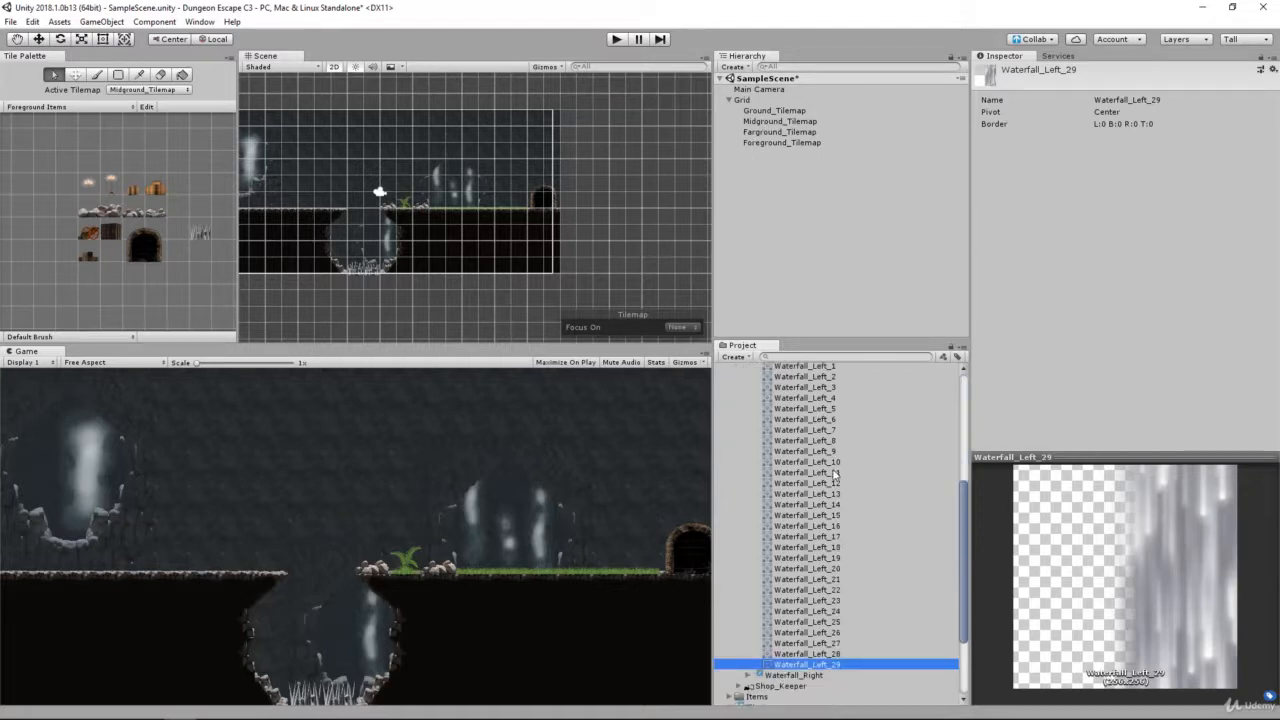
pyautogui.scroll(3, 835, 477)
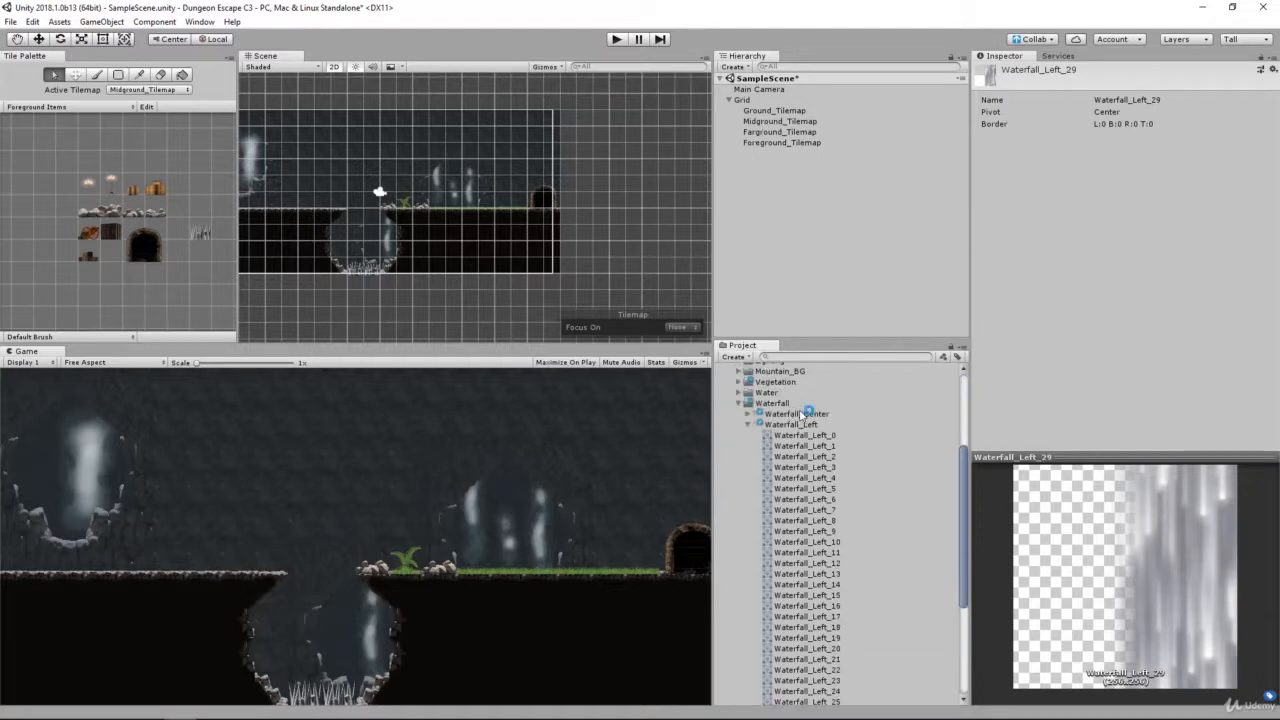
pyautogui.scroll(-4, 805, 560)
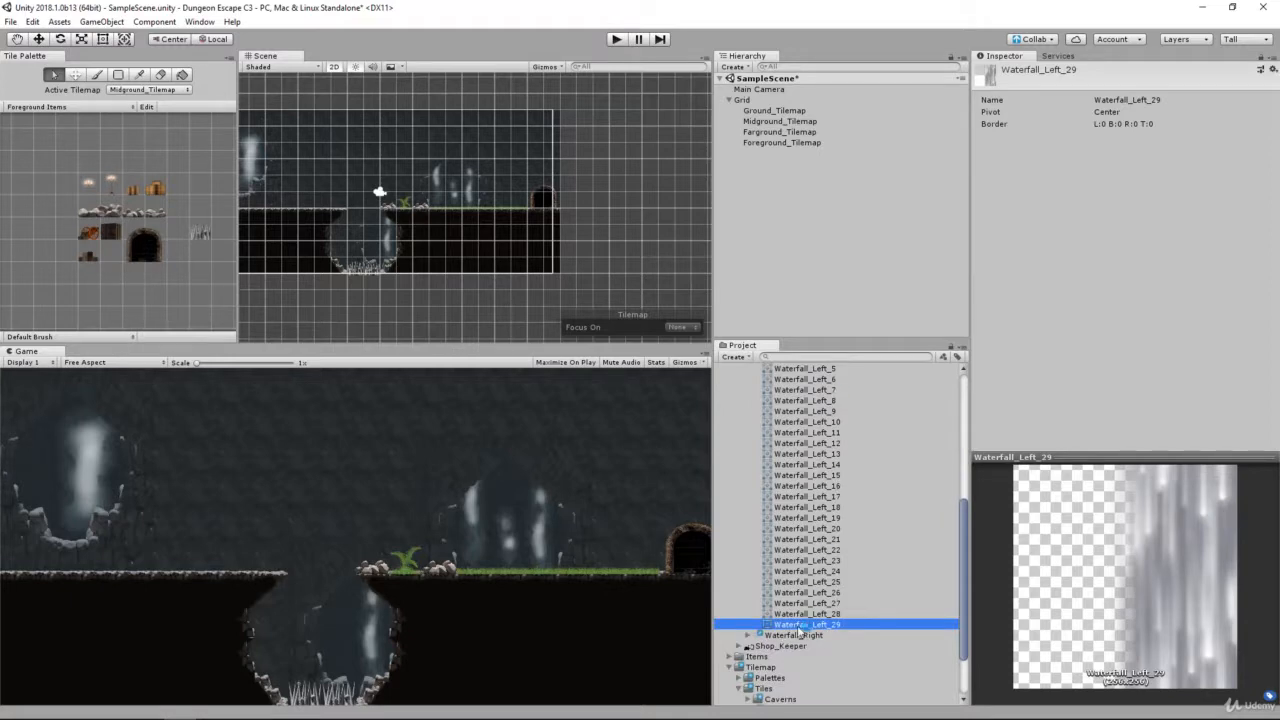
pyautogui.rightClick(808, 550)
pyautogui.click(785, 529)
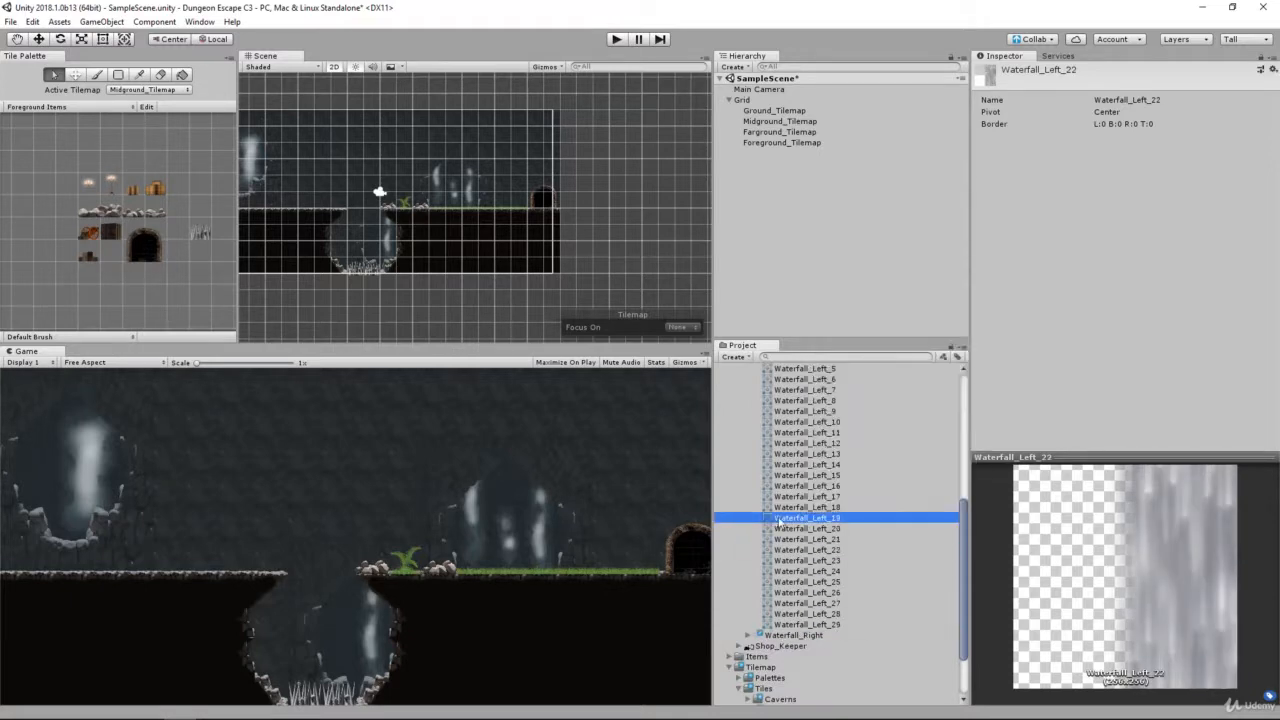
pyautogui.click(812, 636)
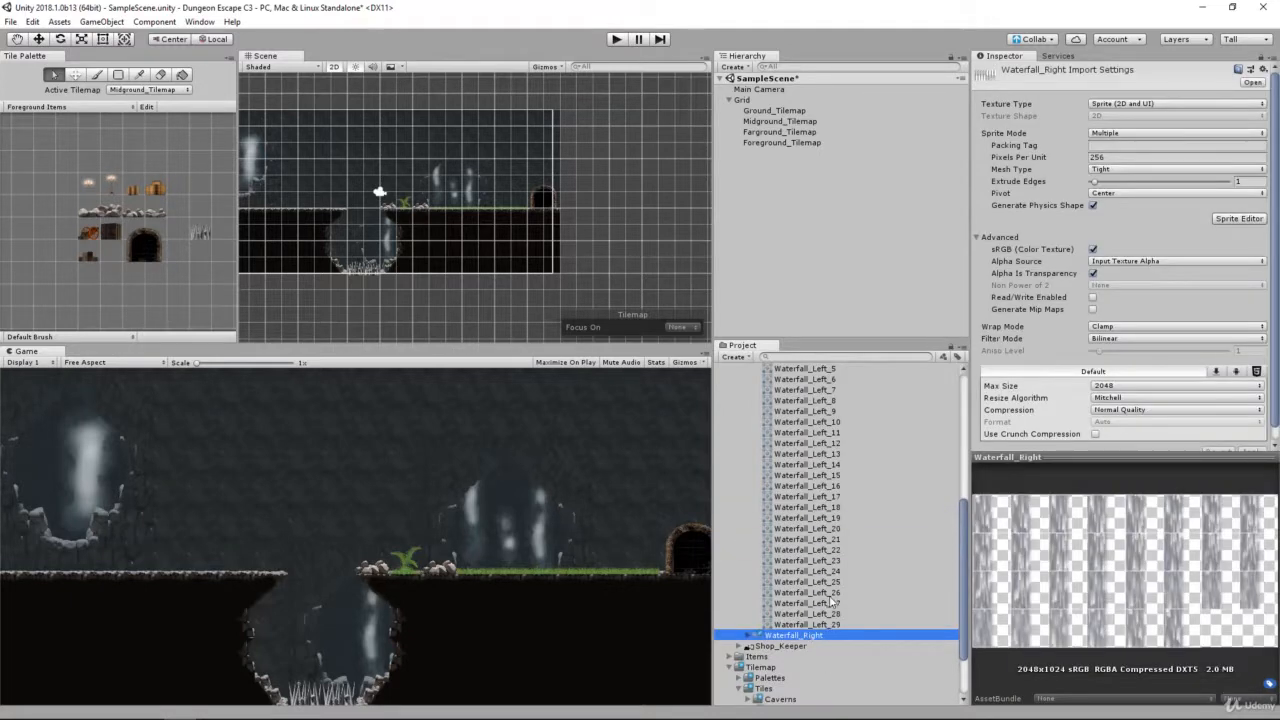
pyautogui.click(821, 592)
pyautogui.scroll(-2, 805, 560)
pyautogui.click(800, 679)
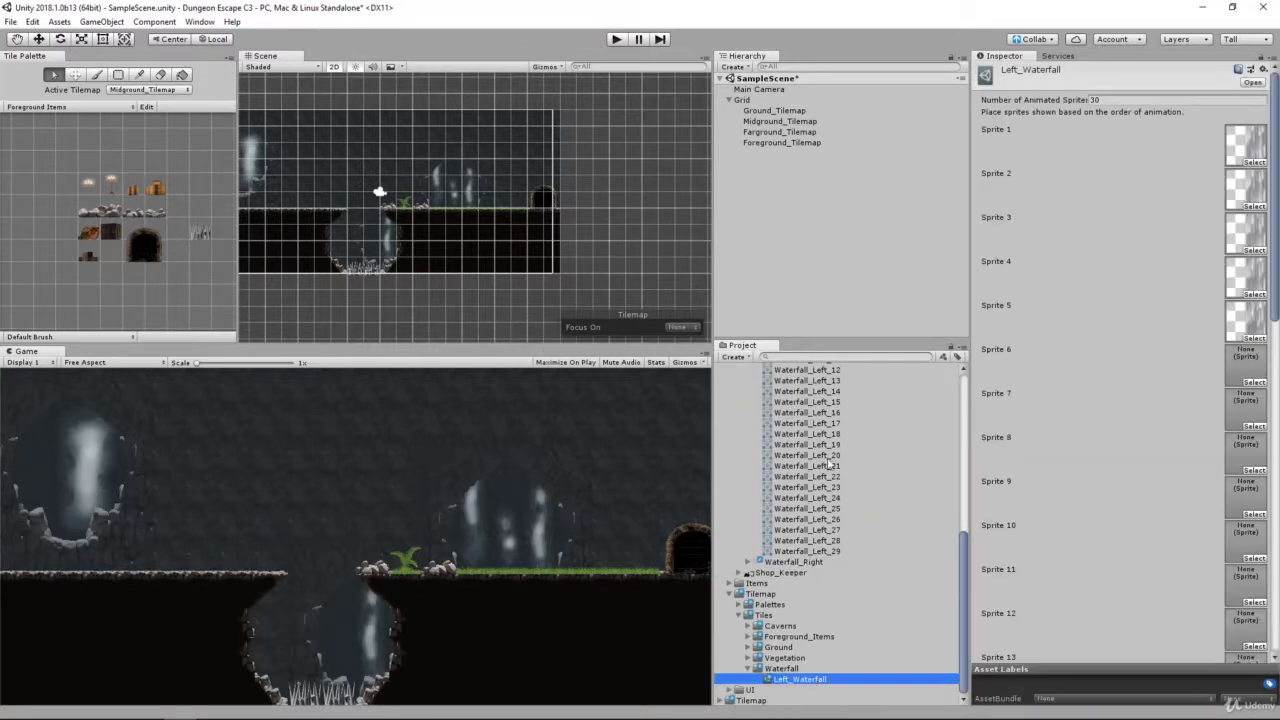
# Step: Assign Waterfall_Left_5 through Waterfall_Left_13 in order to Sprite 6 through Sprite 14 of the Left_Waterfall tile
pyautogui.scroll(4, 828, 463)
pyautogui.click(815, 445)
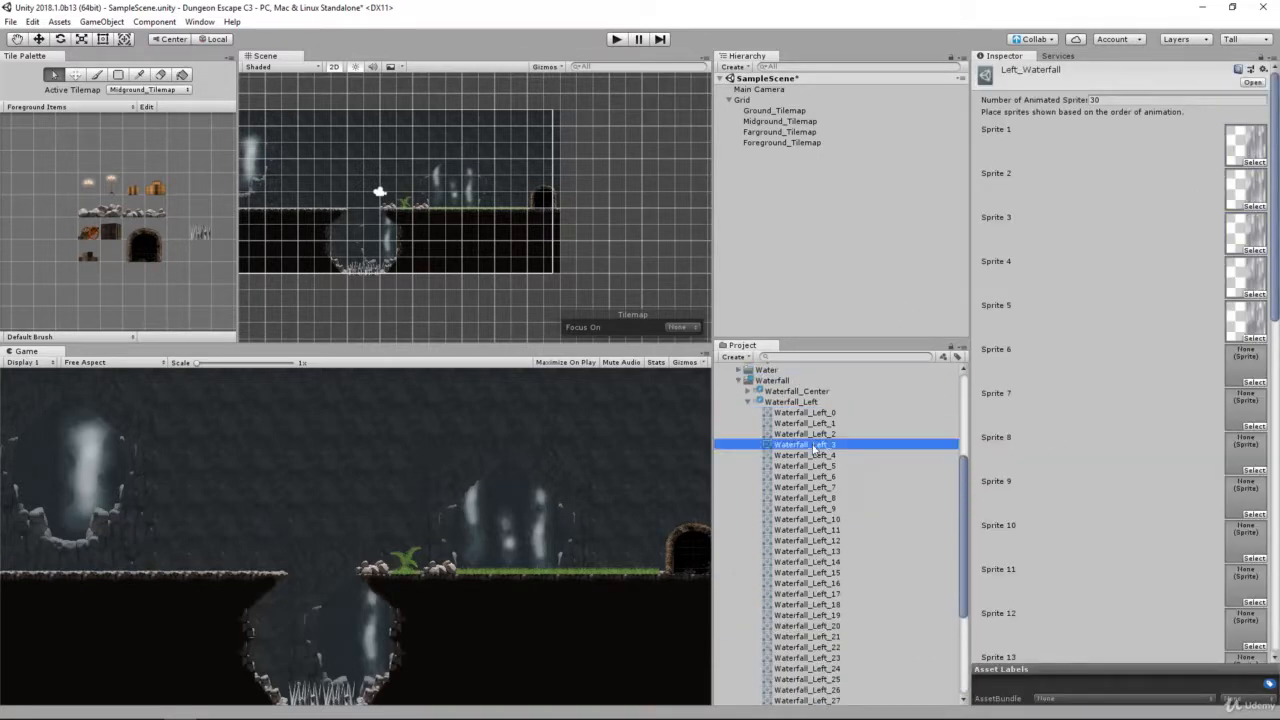
pyautogui.moveTo(813, 447); pyautogui.dragTo(1244, 366)
pyautogui.moveTo(815, 478); pyautogui.dragTo(1245, 500)
pyautogui.moveTo(812, 508); pyautogui.dragTo(1245, 588)
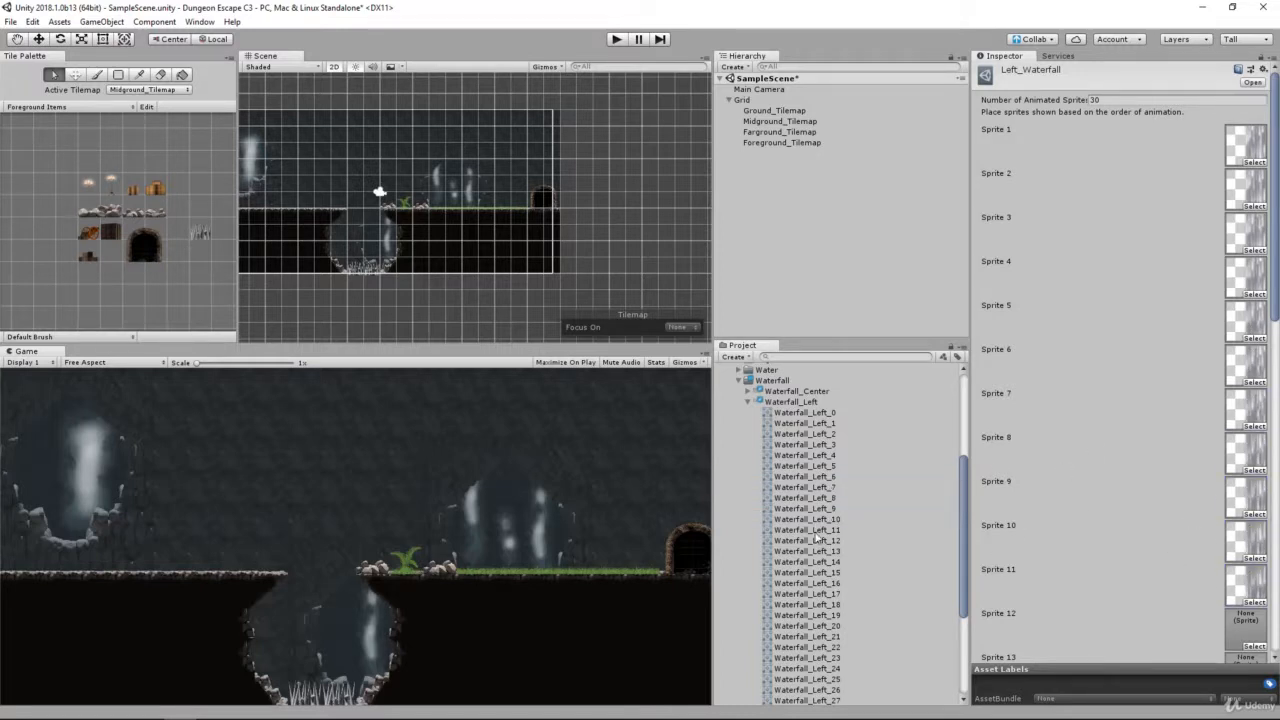
pyautogui.moveTo(815, 532); pyautogui.dragTo(1243, 626)
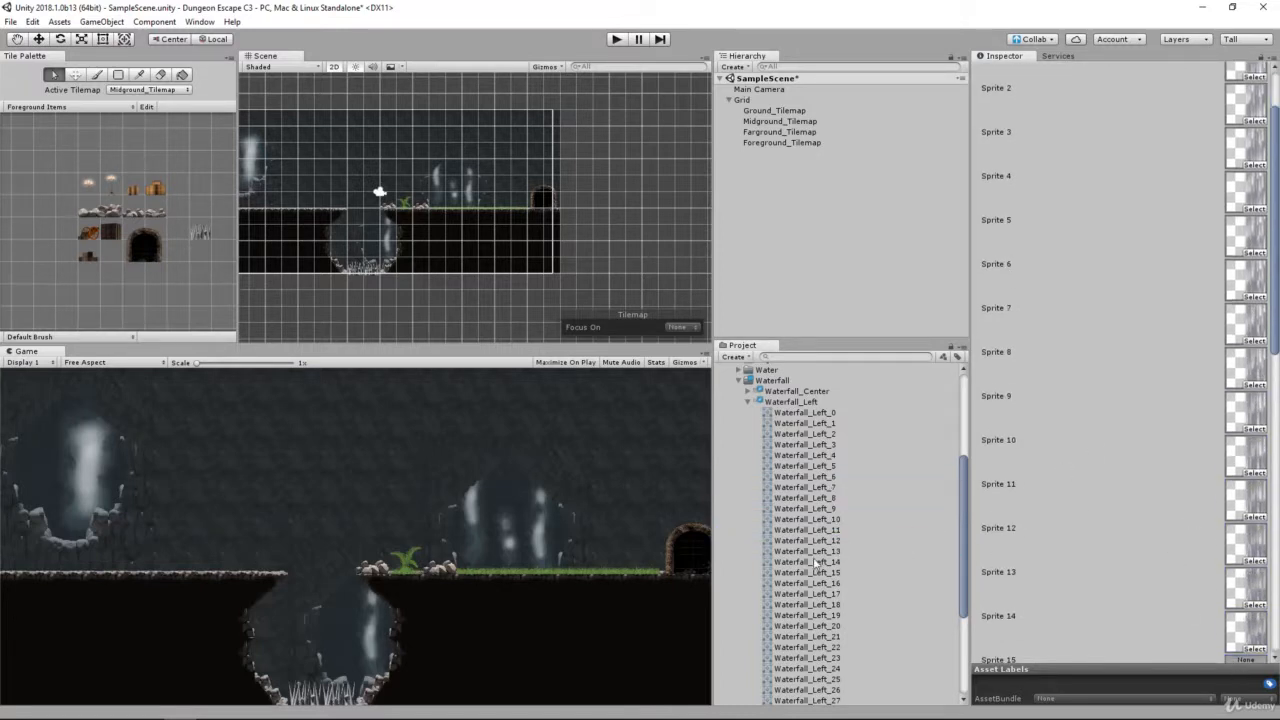
# Step: Assign Waterfall_Left_14 through Waterfall_Left_21 in order to Sprite 15 through Sprite 22 of the Left_Waterfall tile
pyautogui.moveTo(815, 562); pyautogui.dragTo(1245, 659)
pyautogui.scroll(-8, 1208, 588)
pyautogui.moveTo(820, 573); pyautogui.dragTo(1245, 449)
pyautogui.moveTo(818, 604); pyautogui.dragTo(1245, 537)
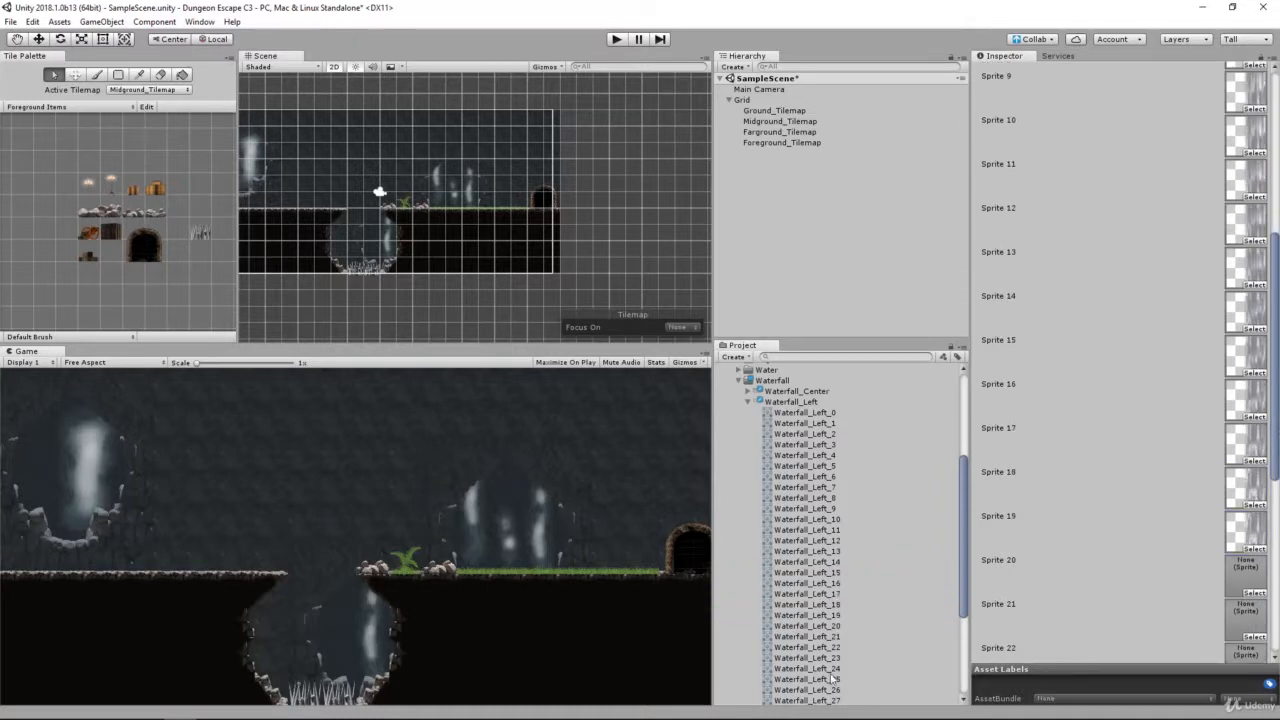
pyautogui.scroll(-4, 833, 678)
pyautogui.moveTo(818, 546); pyautogui.dragTo(1245, 652)
pyautogui.scroll(-5, 1100, 500)
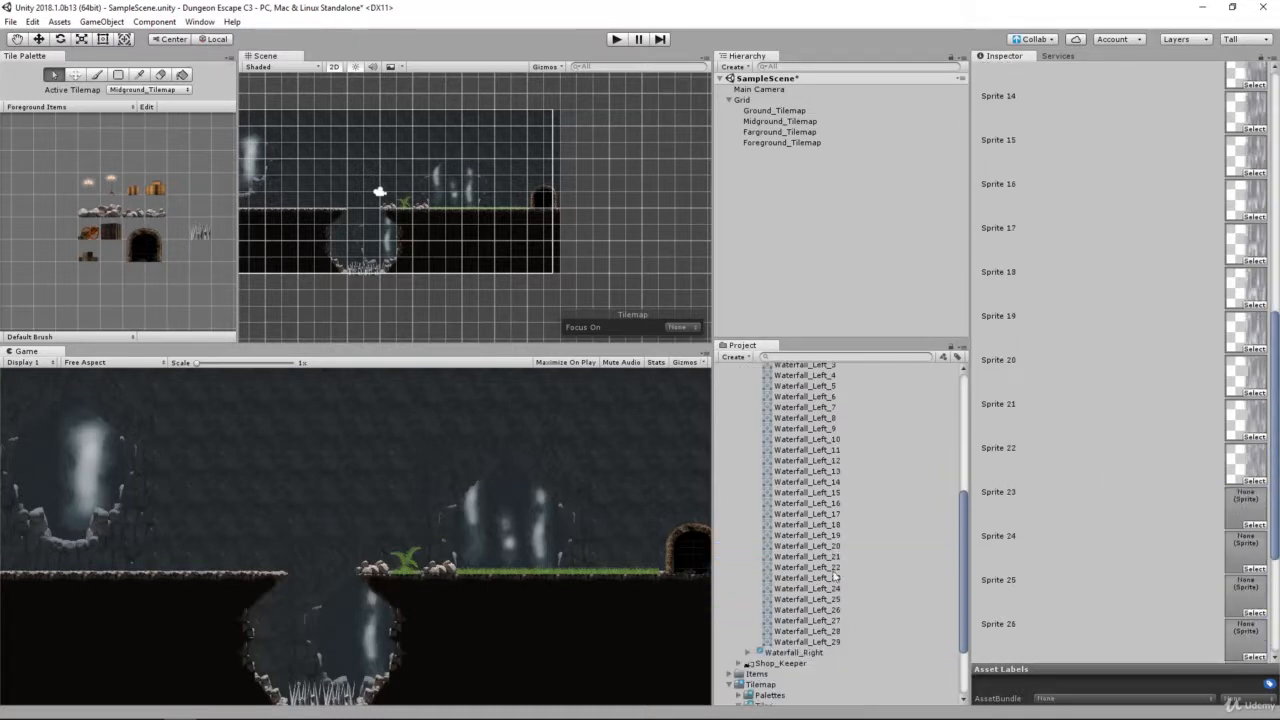
# Step: Fill the remaining slots, Sprite 23 through Sprite 30, with Waterfall_Left_22 through Waterfall_Left_29 in order and check the list
pyautogui.moveTo(818, 578); pyautogui.dragTo(1245, 593)
pyautogui.moveTo(818, 609); pyautogui.dragTo(1245, 637)
pyautogui.scroll(-3, 1220, 606)
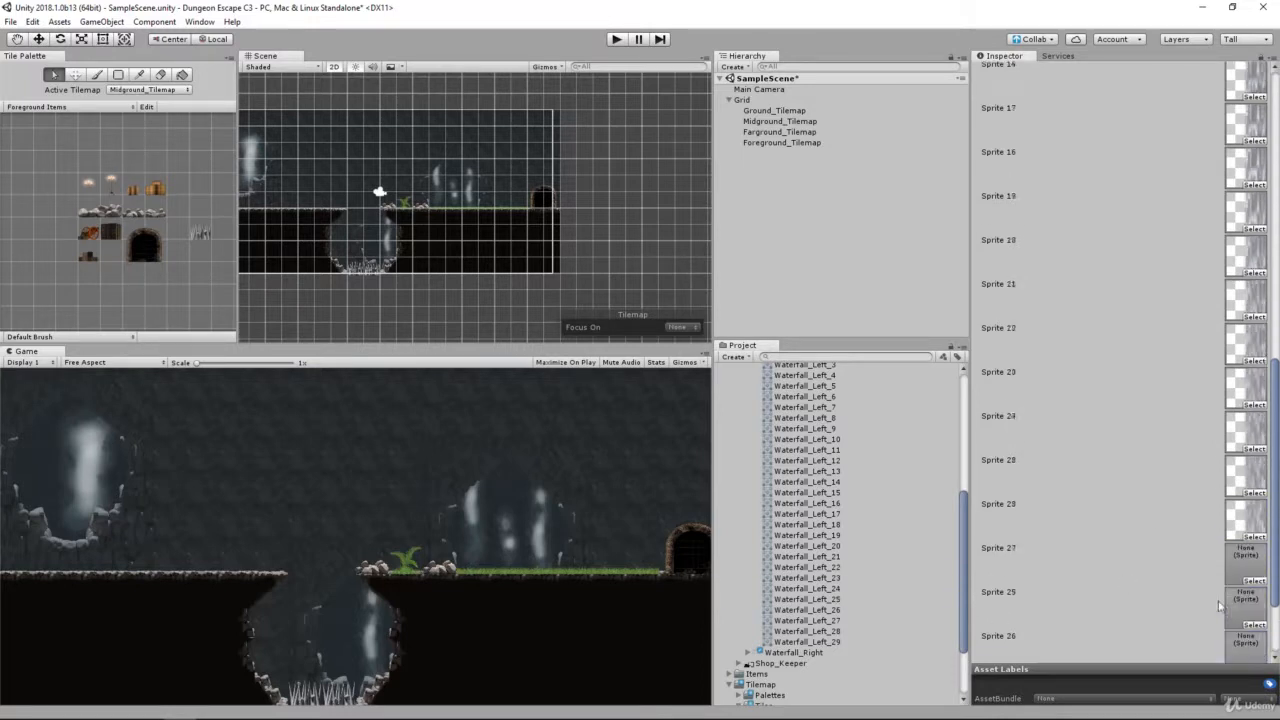
pyautogui.moveTo(818, 620); pyautogui.dragTo(1245, 537)
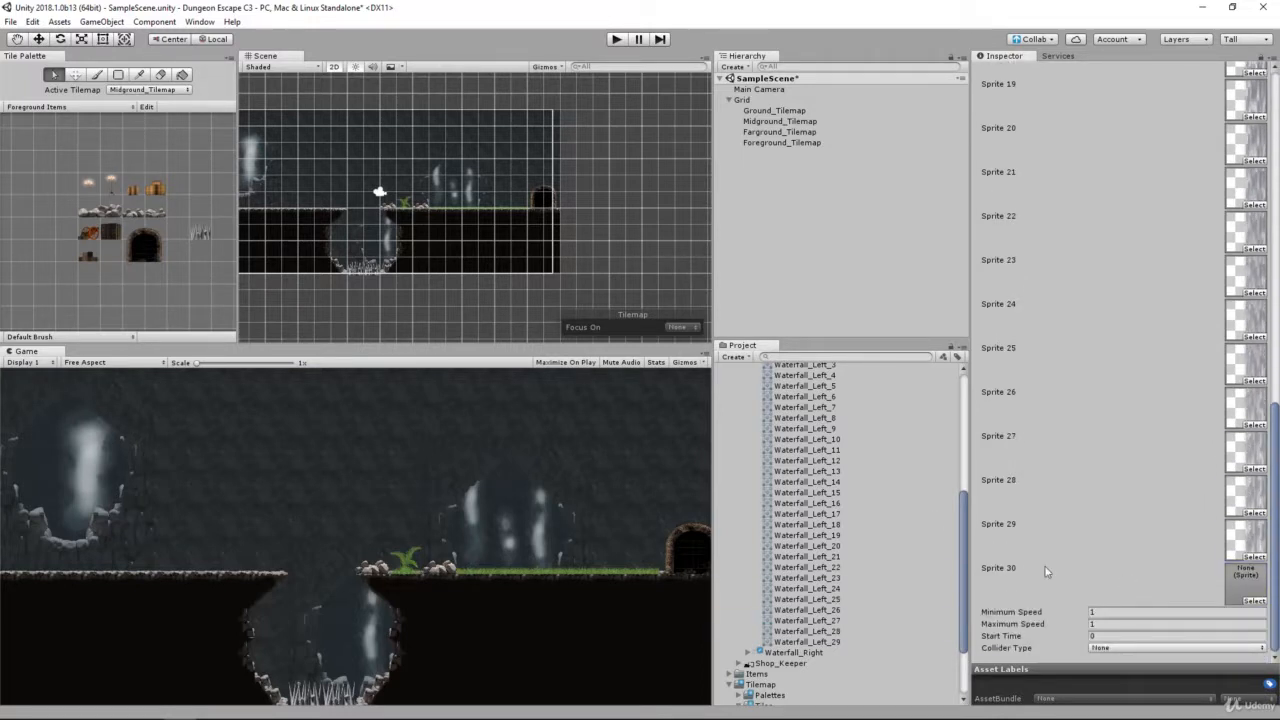
pyautogui.moveTo(818, 642); pyautogui.dragTo(1247, 580)
pyautogui.scroll(9, 1185, 558)
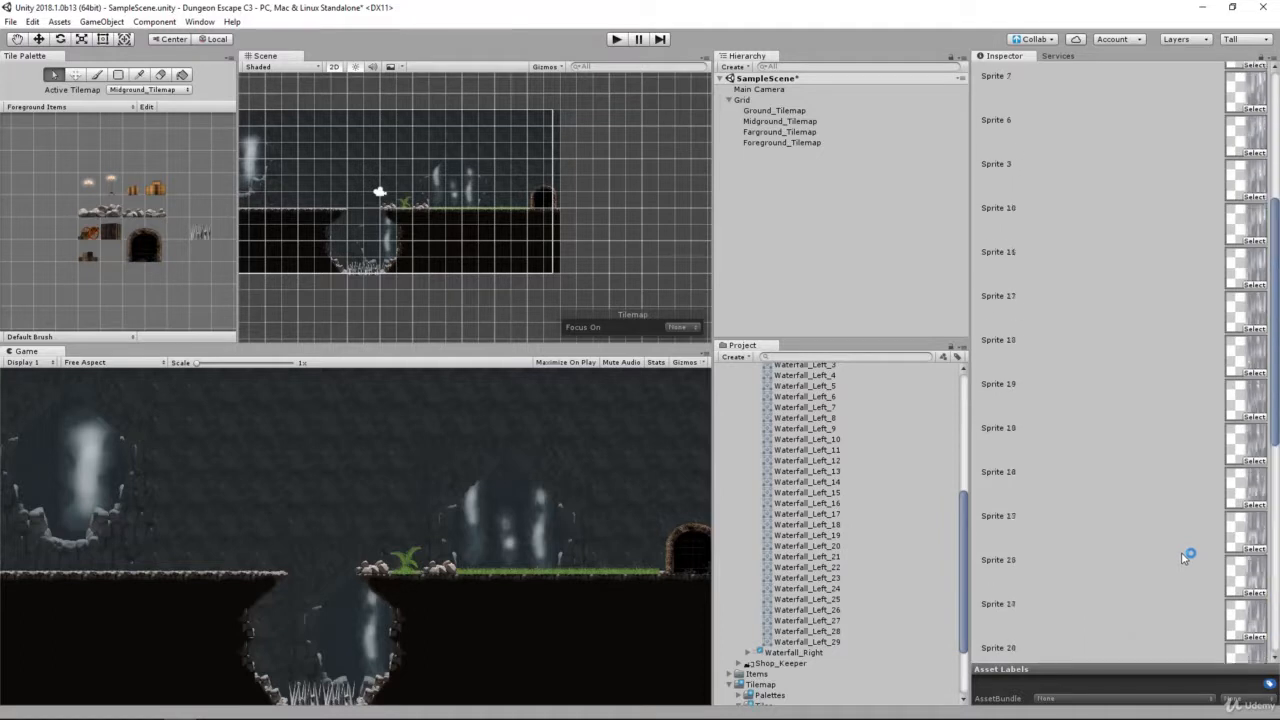
pyautogui.scroll(5, 1183, 556)
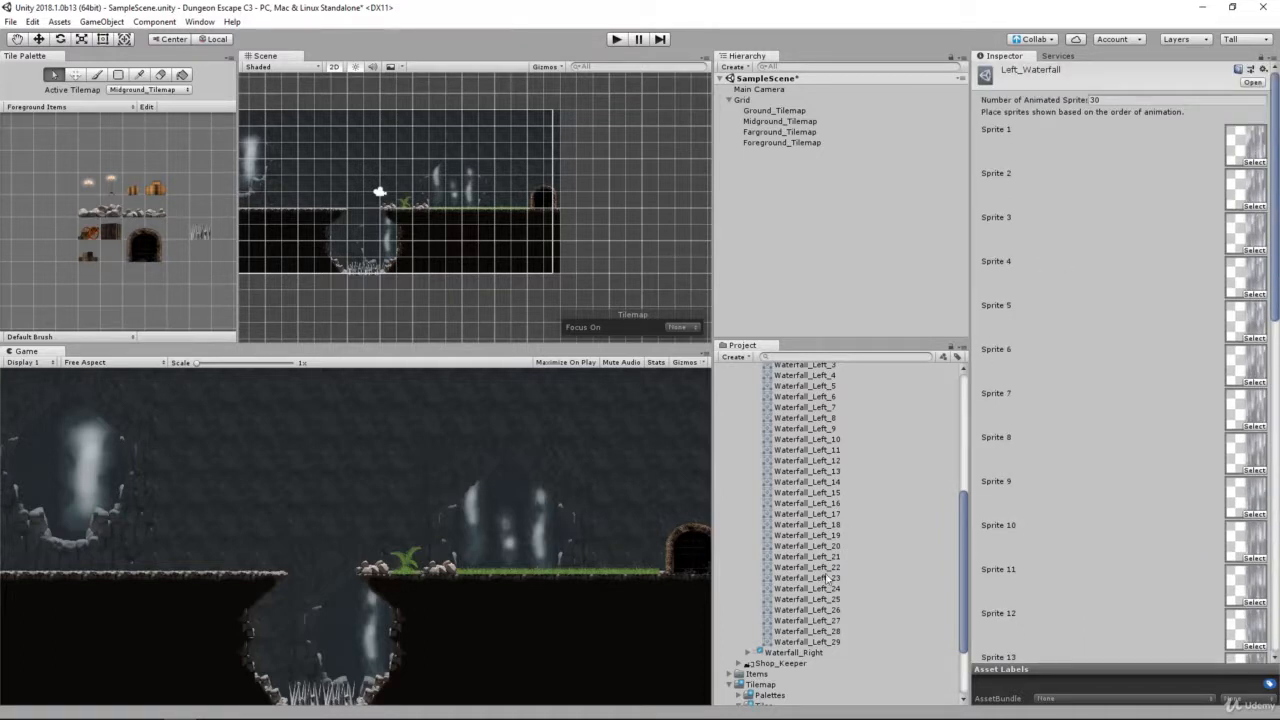
# Step: Collapse the Waterfall_Left sheet and the Waterfall folder under Environment
pyautogui.scroll(6, 805, 569)
pyautogui.click(788, 562)
pyautogui.press('Left')
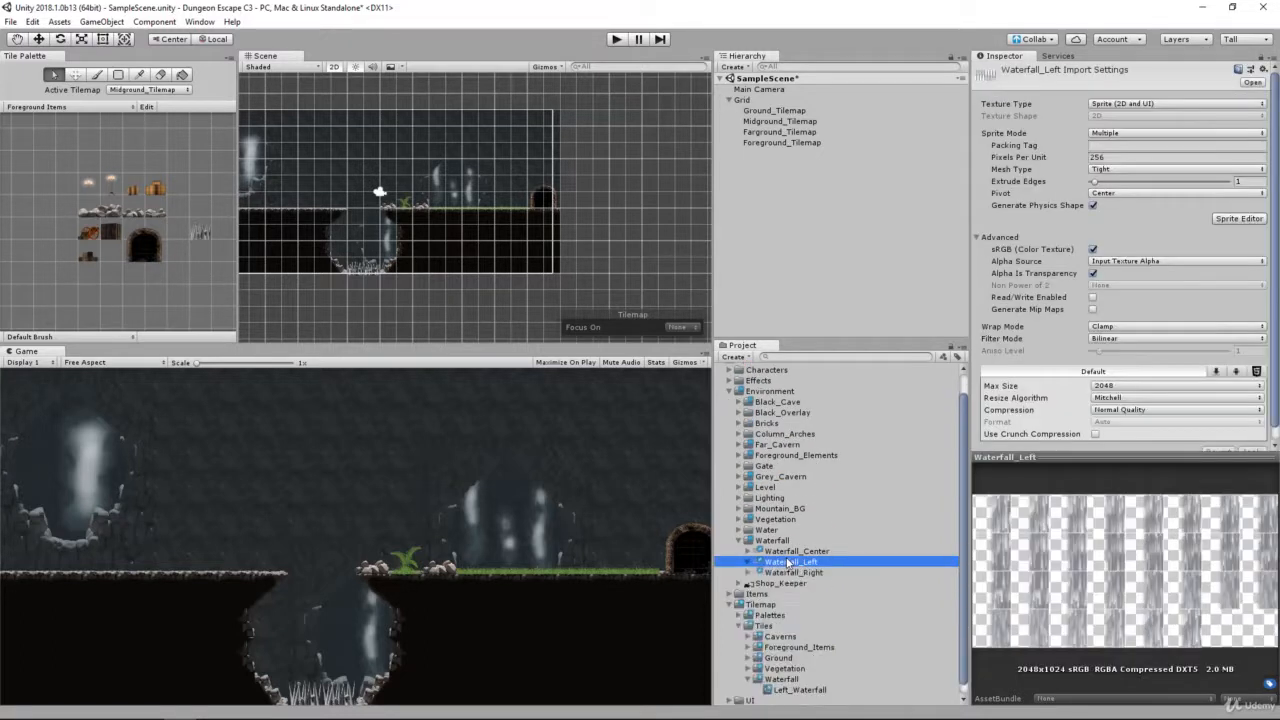
pyautogui.click(763, 541)
pyautogui.press('Left')
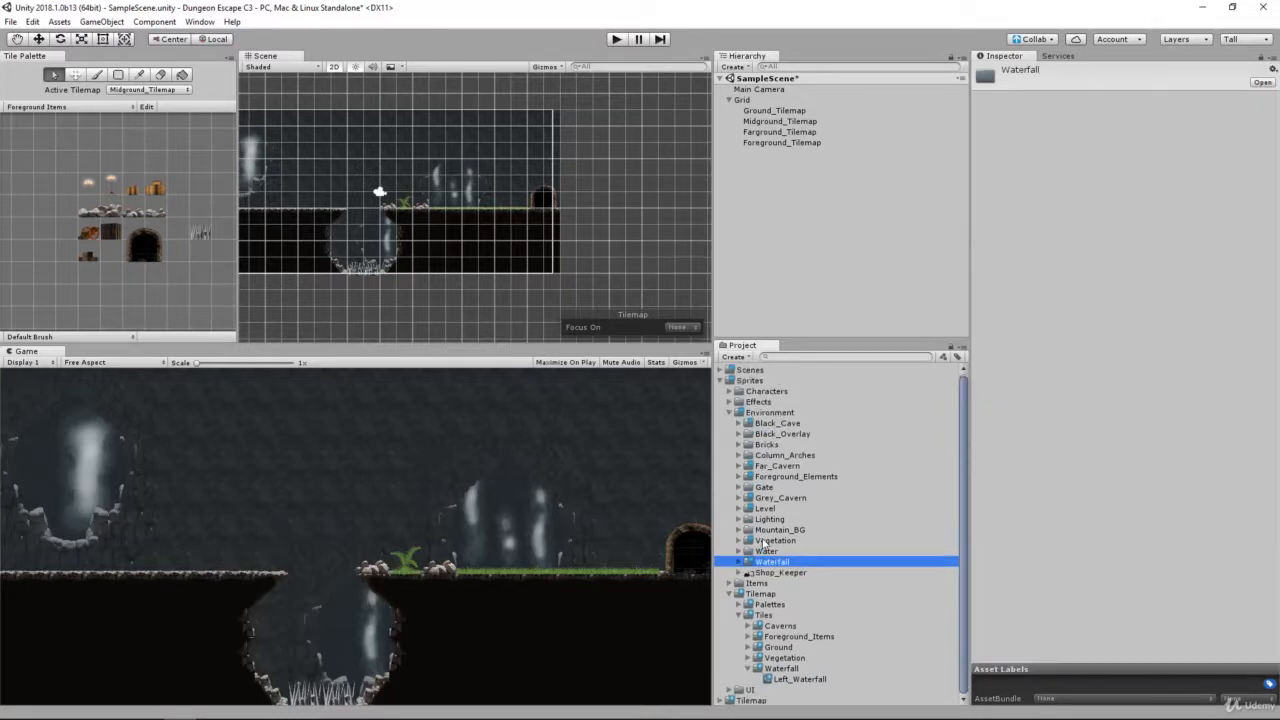
# Step: Create an animated tile and save it as Center_Waterfall in the Sprites > Tilemap > Tiles > Waterfall folder
pyautogui.click(780, 668)
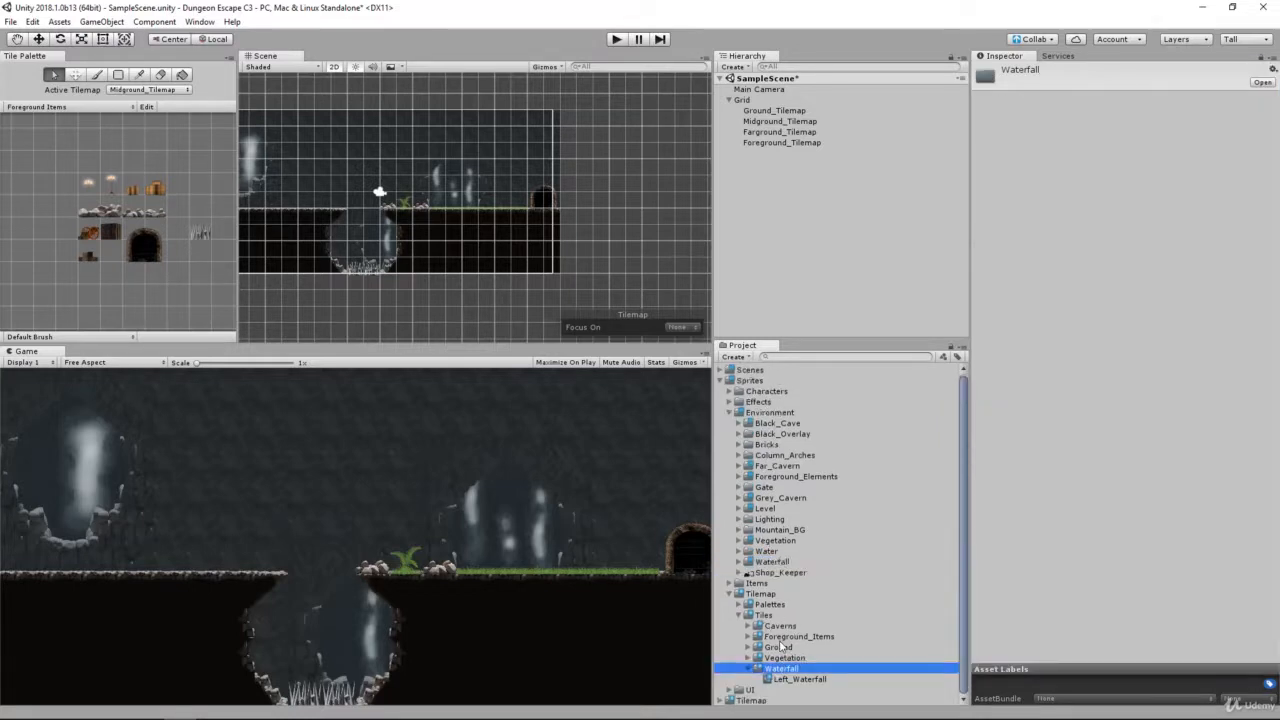
pyautogui.rightClick(780, 670)
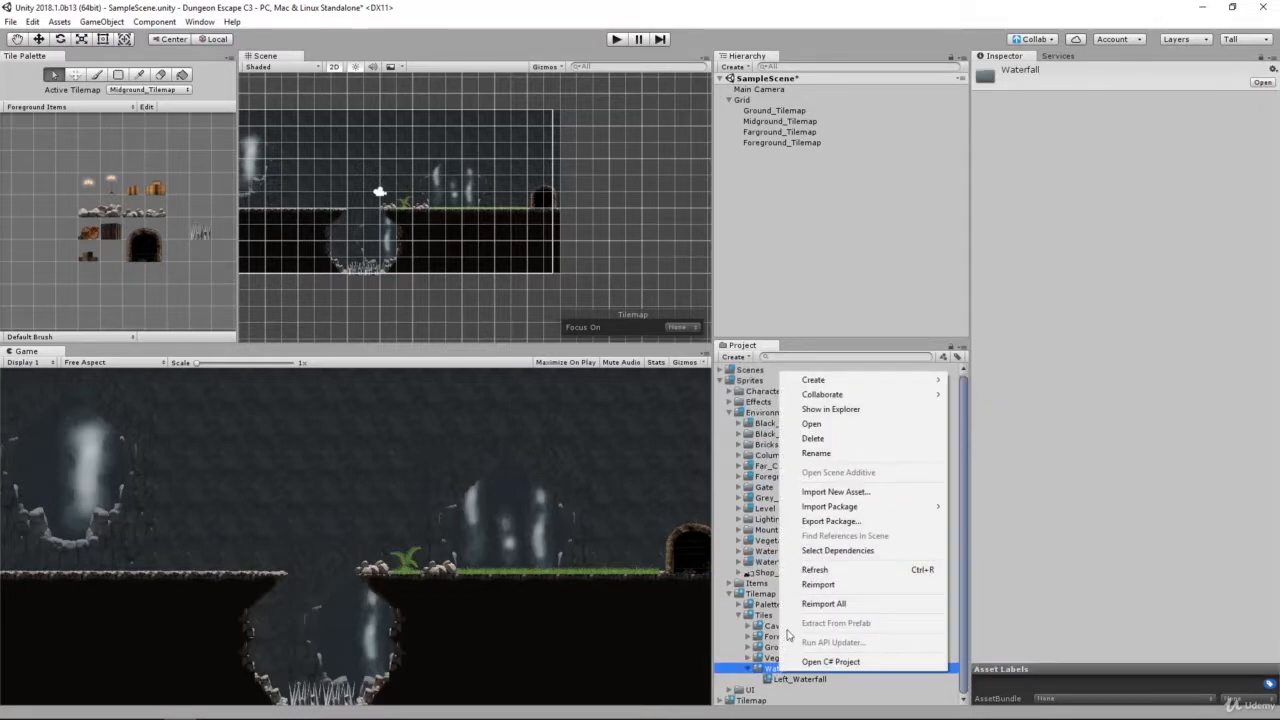
pyautogui.moveTo(815, 390)
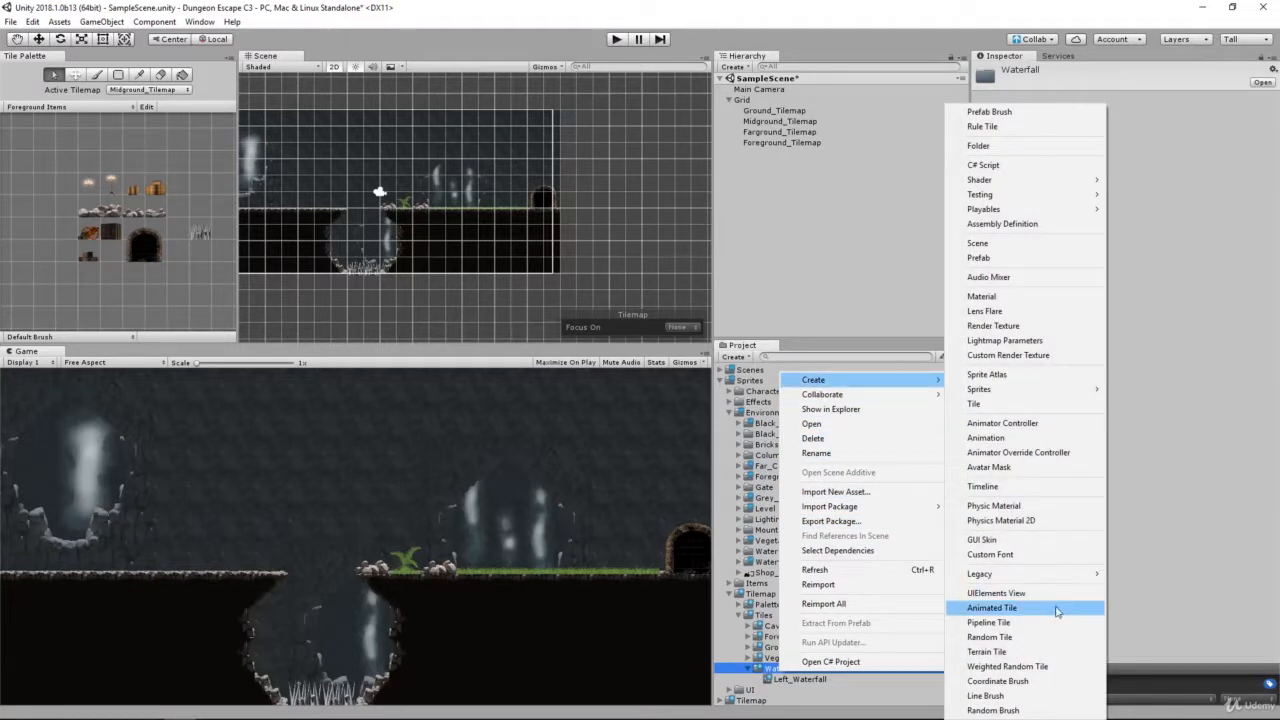
pyautogui.click(1050, 610)
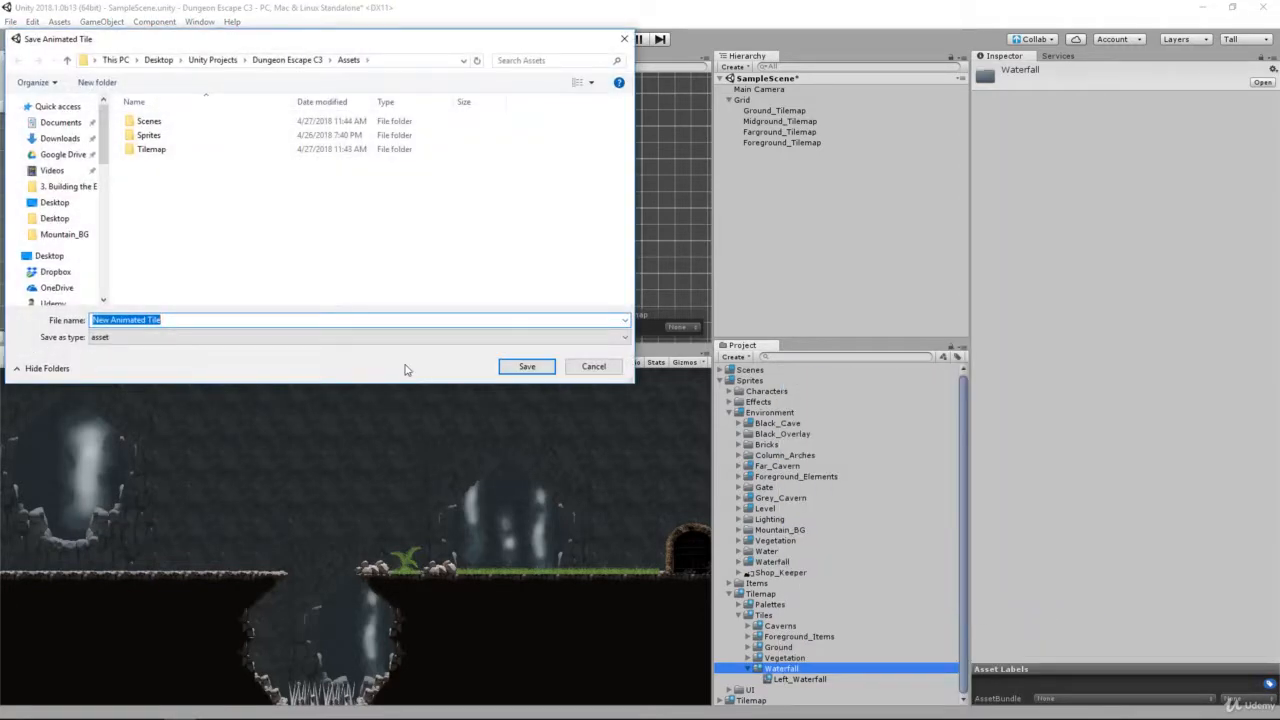
pyautogui.write('Center_Waterfall')
pyautogui.doubleClick(203, 135)
pyautogui.doubleClick(197, 177)
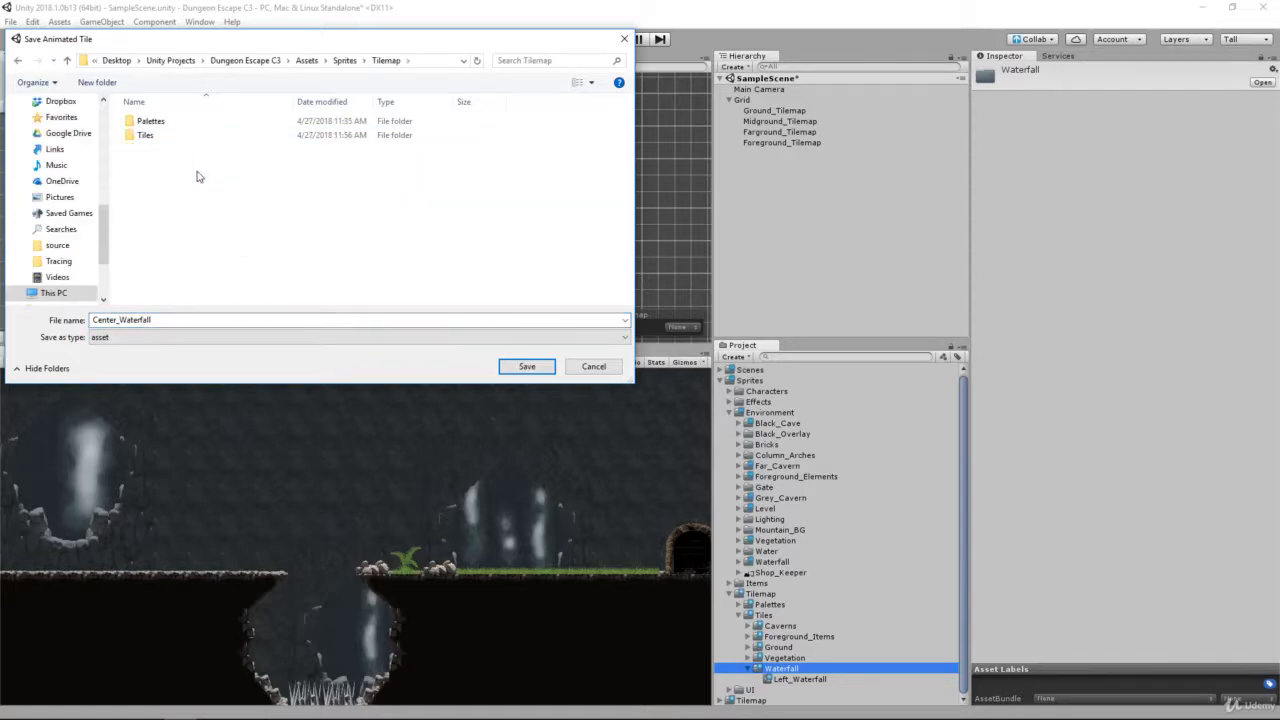
pyautogui.doubleClick(207, 136)
pyautogui.doubleClick(182, 190)
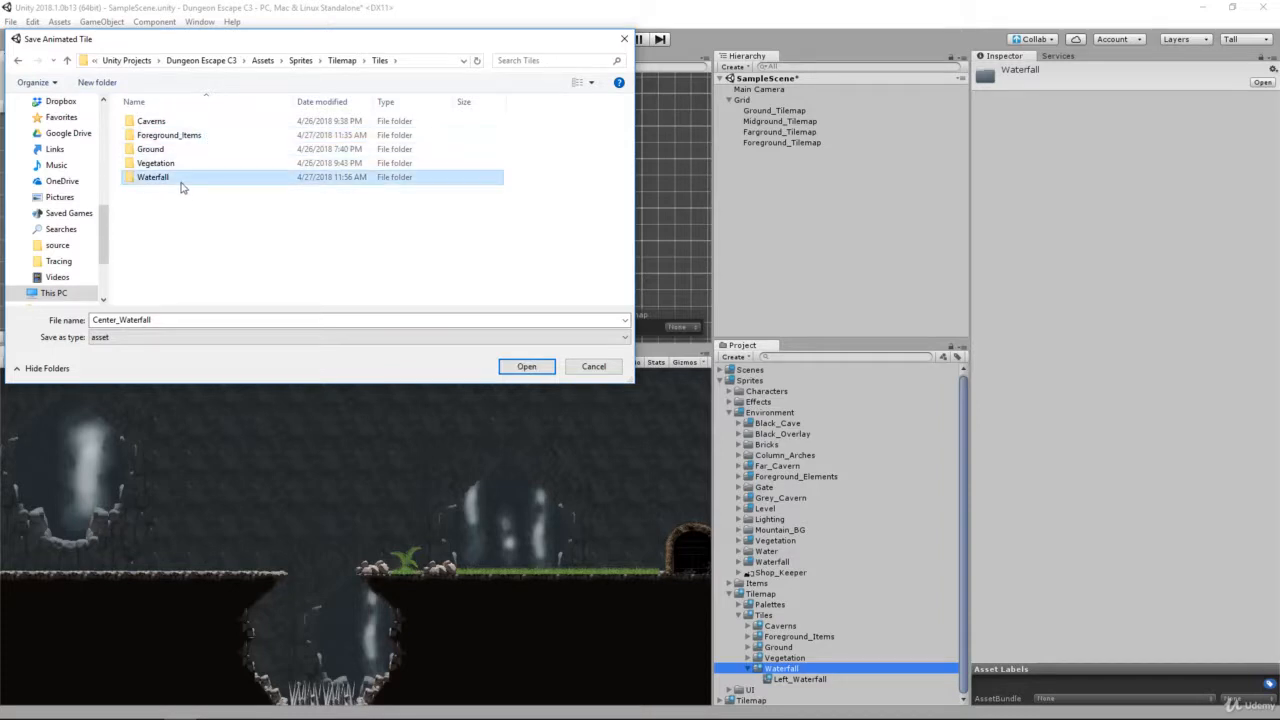
pyautogui.click(524, 366)
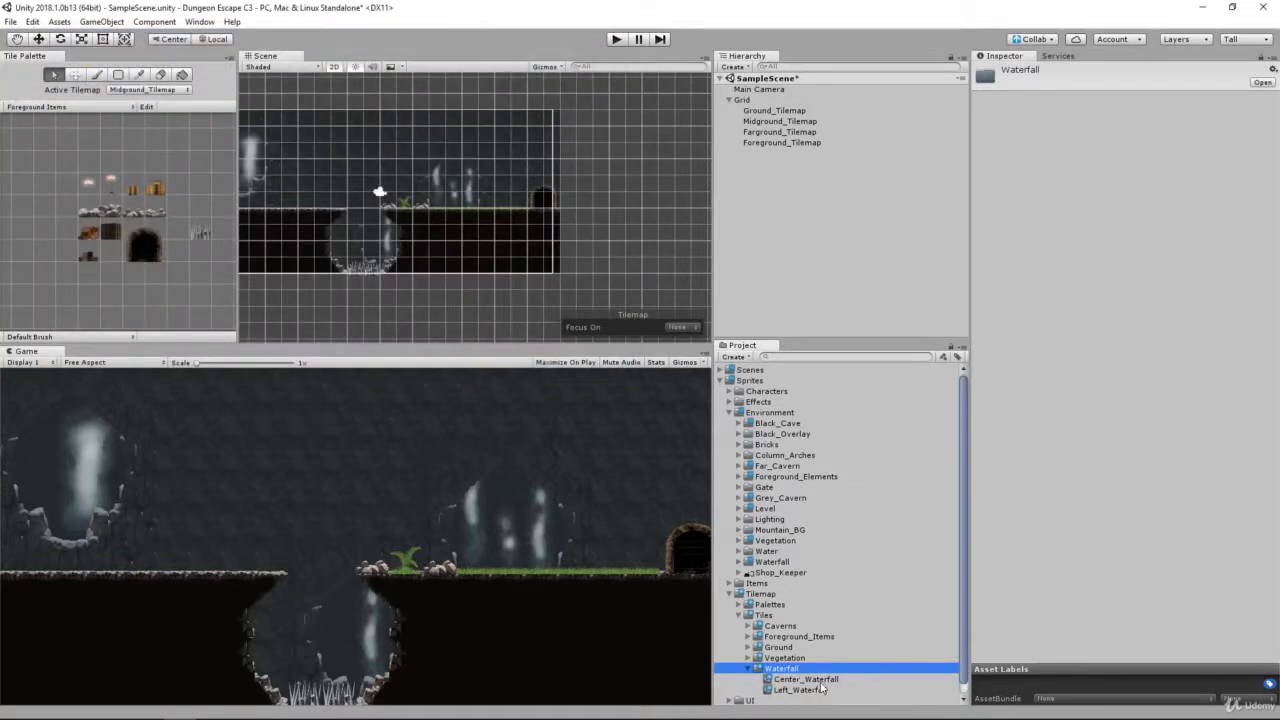
# Step: Select the Center_Waterfall tile and set its number of animated sprites to 30
pyautogui.click(827, 680)
pyautogui.click(1102, 100)
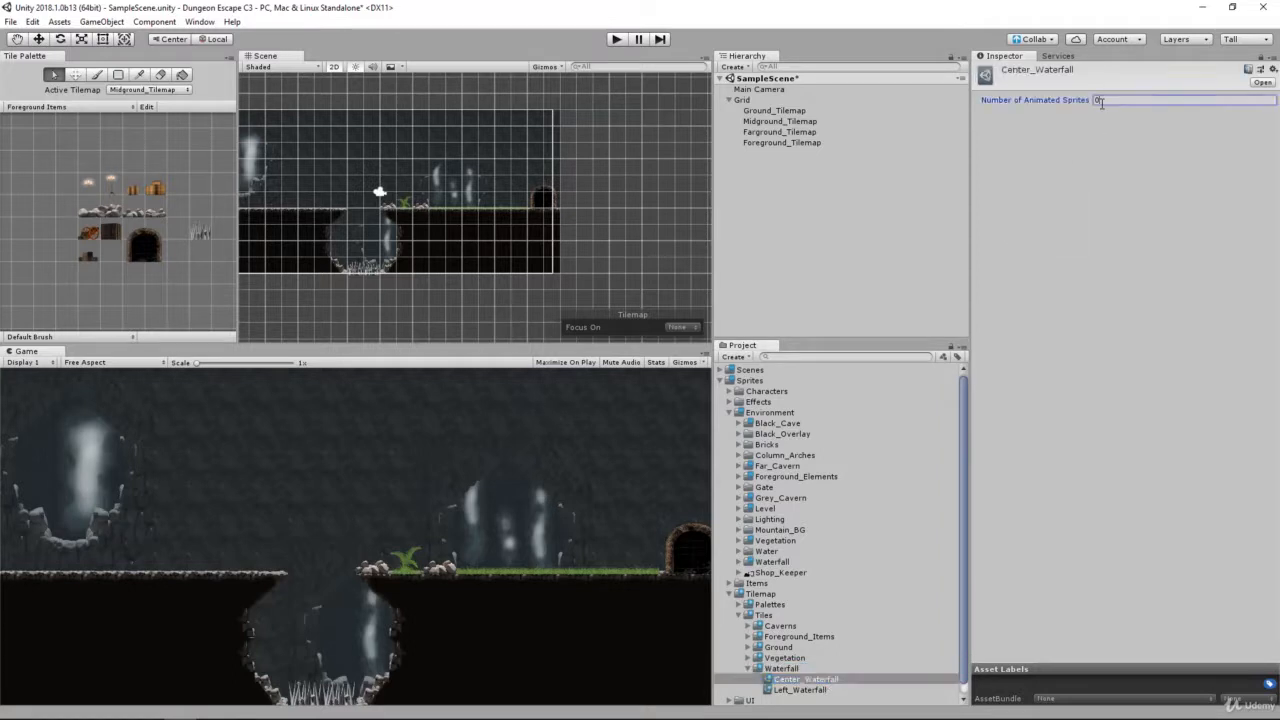
pyautogui.write('30')
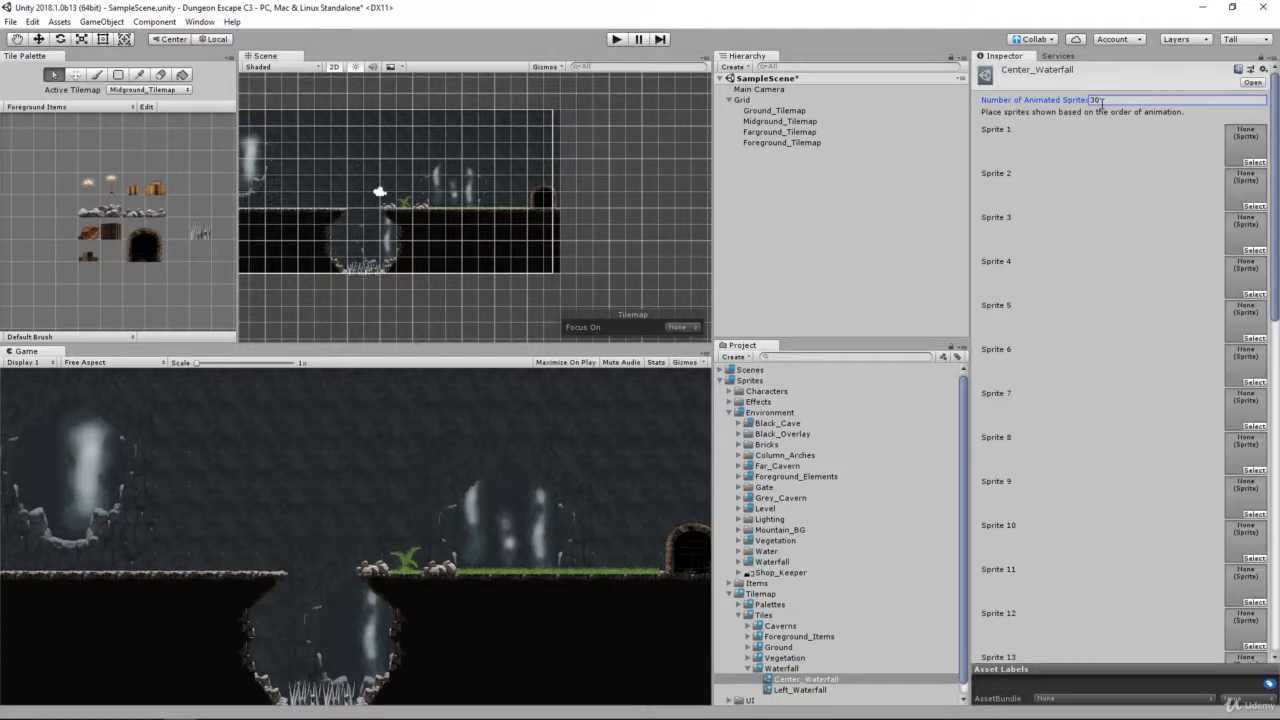
# Step: Expand the Environment Waterfall folder and its Waterfall_Center sheet, then select the Center_Waterfall tile for editing
pyautogui.doubleClick(790, 562)
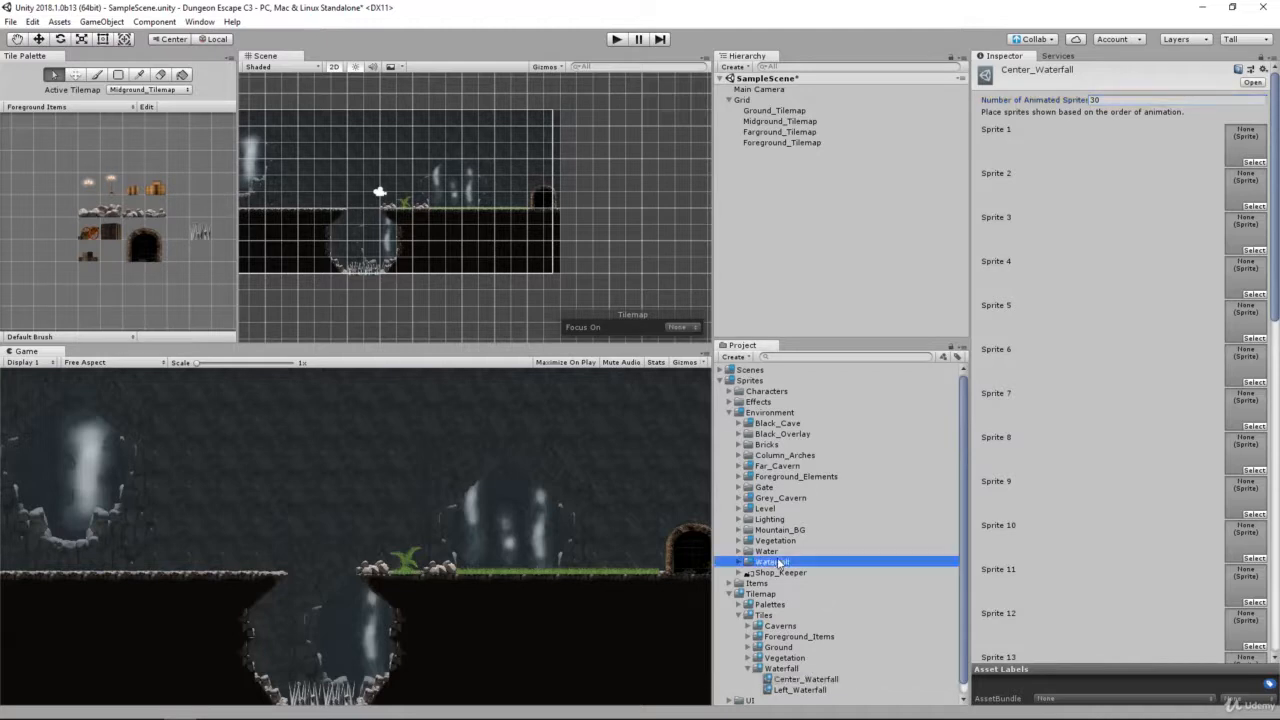
pyautogui.click(790, 572)
pyautogui.scroll(-2, 833, 617)
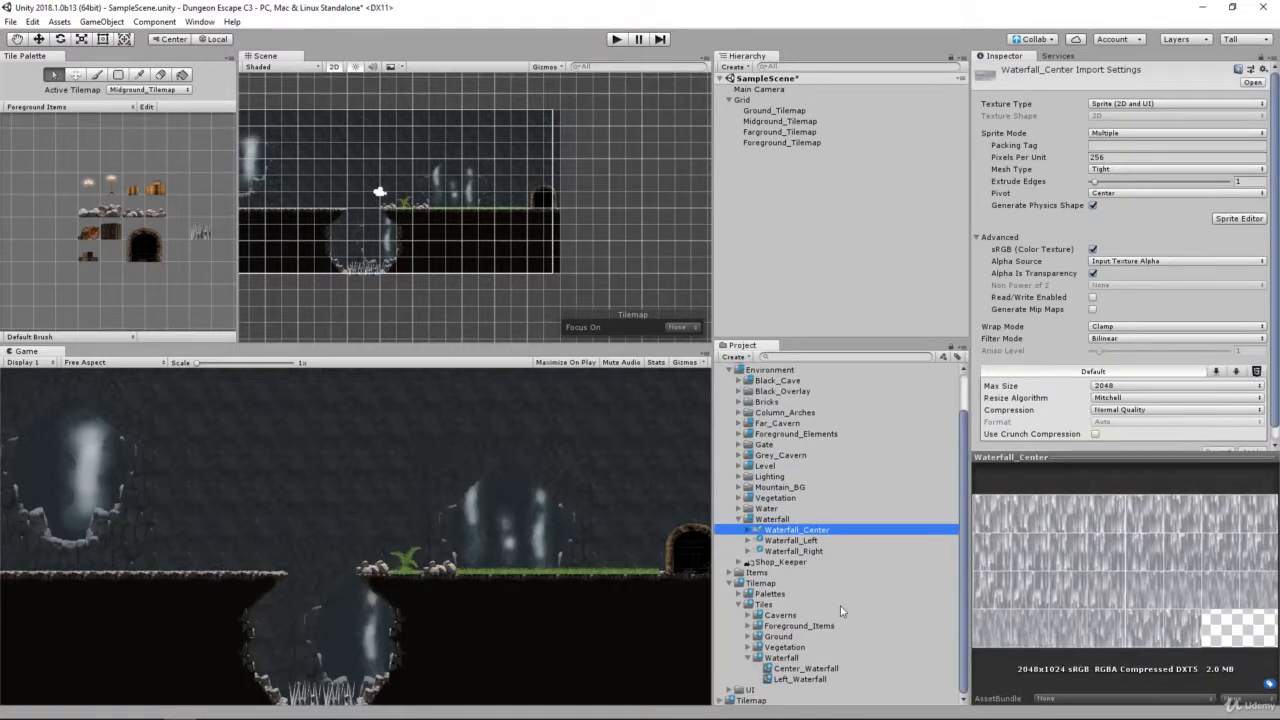
pyautogui.press('Right')
pyautogui.scroll(-4, 860, 600)
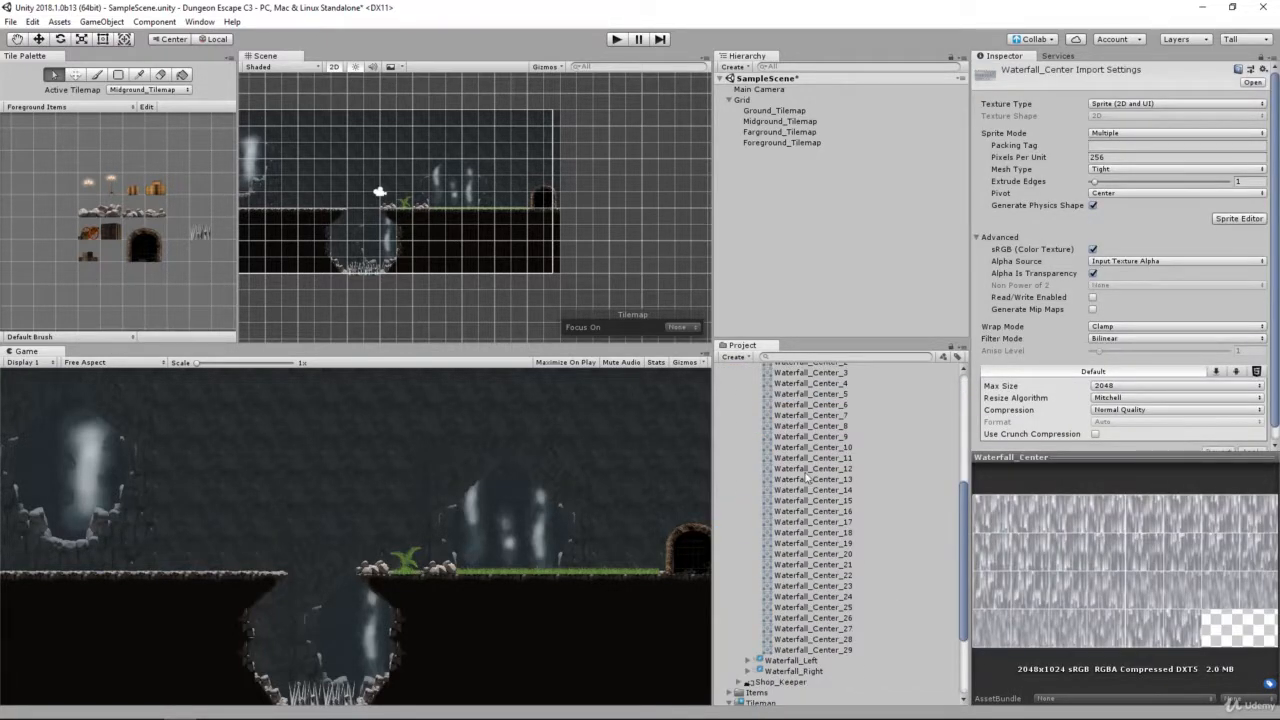
pyautogui.scroll(-2, 803, 680)
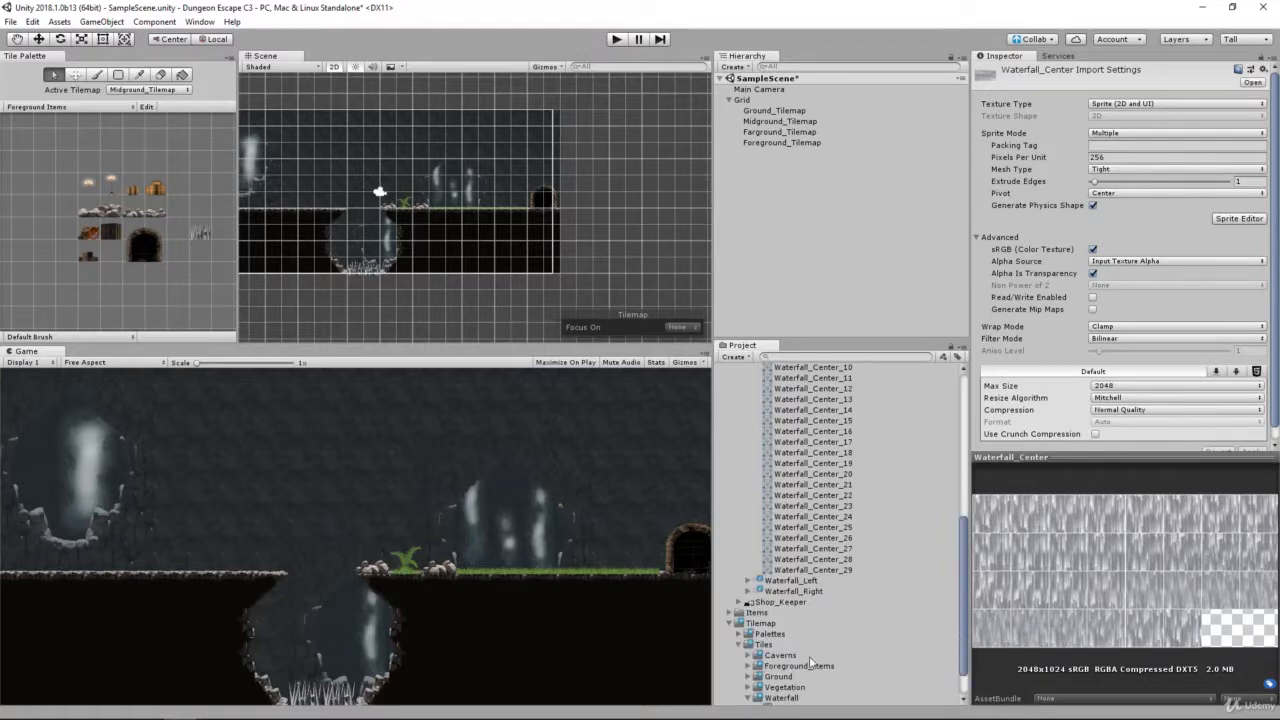
pyautogui.scroll(-1, 811, 661)
pyautogui.click(806, 668)
pyautogui.scroll(5, 826, 565)
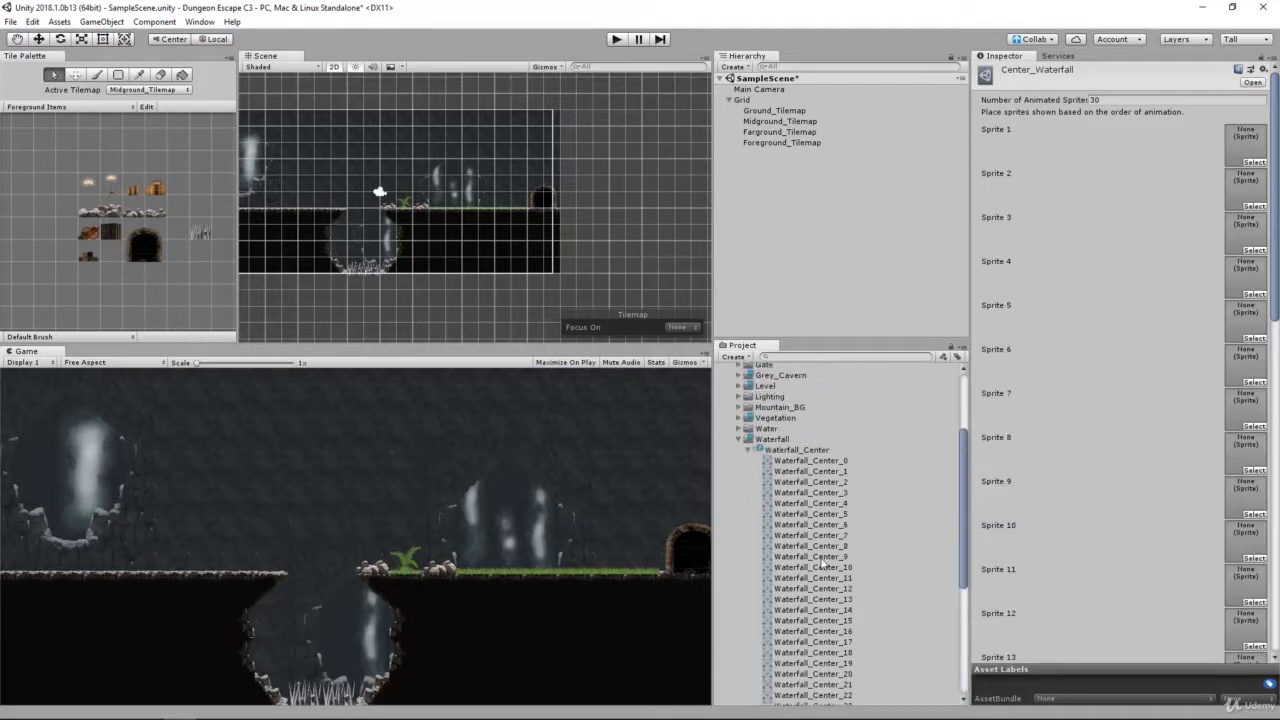
pyautogui.scroll(-1, 826, 565)
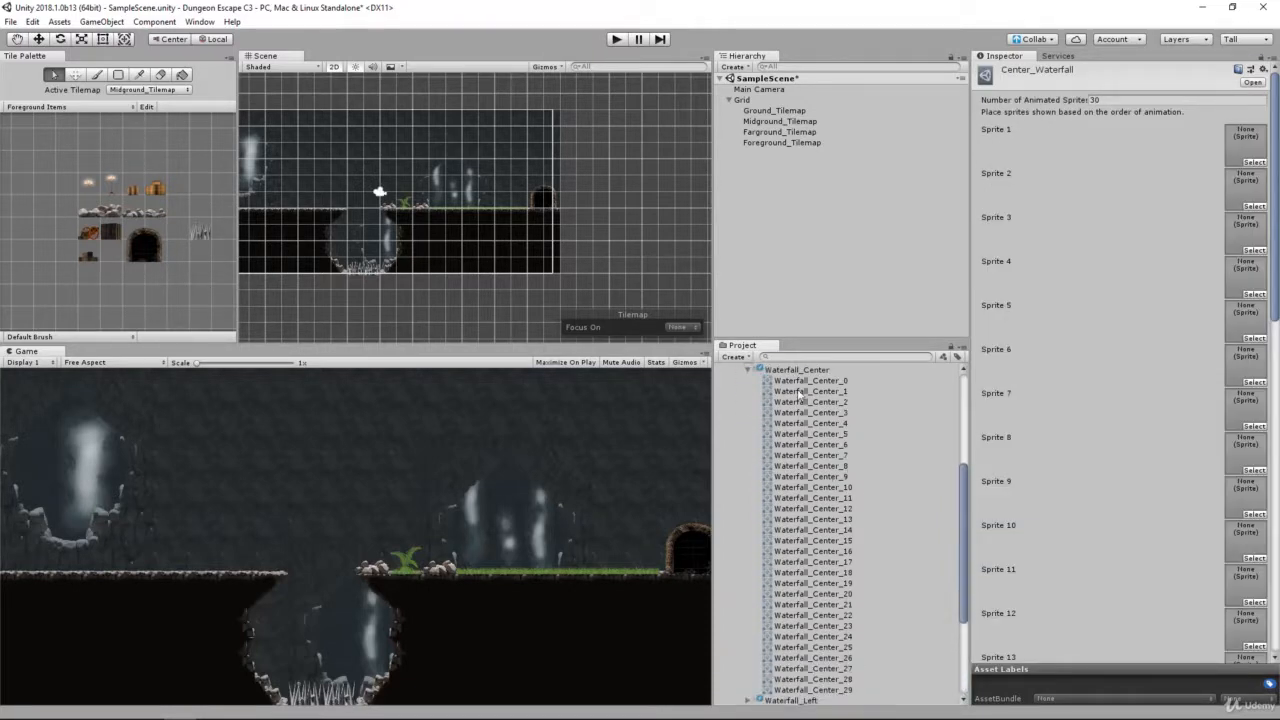
# Step: Fill Sprite 1 through Sprite 12 of the Center_Waterfall tile with Waterfall_Center_0 through Waterfall_Center_11 in order
pyautogui.moveTo(809, 380); pyautogui.dragTo(1248, 147)
pyautogui.moveTo(818, 393); pyautogui.dragTo(1243, 188)
pyautogui.moveTo(838, 402); pyautogui.dragTo(1254, 232)
pyautogui.moveTo(820, 415); pyautogui.dragTo(1246, 331)
pyautogui.moveTo(826, 433); pyautogui.dragTo(1243, 290)
pyautogui.moveTo(812, 434); pyautogui.dragTo(1246, 411)
pyautogui.moveTo(826, 457); pyautogui.dragTo(1246, 498)
pyautogui.moveTo(803, 477); pyautogui.dragTo(1260, 540)
pyautogui.moveTo(815, 488); pyautogui.dragTo(1246, 587)
pyautogui.moveTo(815, 499); pyautogui.dragTo(1248, 640)
# Step: Fill Sprite 13 through Sprite 23 of Center_Waterfall with Waterfall_Center_12 through Waterfall_Center_22 in order
pyautogui.moveTo(818, 512); pyautogui.dragTo(1247, 630)
pyautogui.moveTo(824, 519); pyautogui.dragTo(1242, 513)
pyautogui.scroll(-5, 1240, 640)
pyautogui.moveTo(834, 541); pyautogui.dragTo(1246, 641)
pyautogui.scroll(-6, 1190, 570)
pyautogui.moveTo(829, 575); pyautogui.dragTo(1242, 455)
pyautogui.moveTo(835, 581); pyautogui.dragTo(1245, 492)
pyautogui.moveTo(838, 595); pyautogui.dragTo(1246, 541)
pyautogui.moveTo(842, 605); pyautogui.dragTo(1247, 586)
pyautogui.moveTo(845, 616); pyautogui.dragTo(1249, 622)
# Step: Fill the remaining Center_Waterfall slots, Sprite 24 through Sprite 30, with Waterfall_Center_23 through Waterfall_Center_29 in order
pyautogui.scroll(-8, 1192, 560)
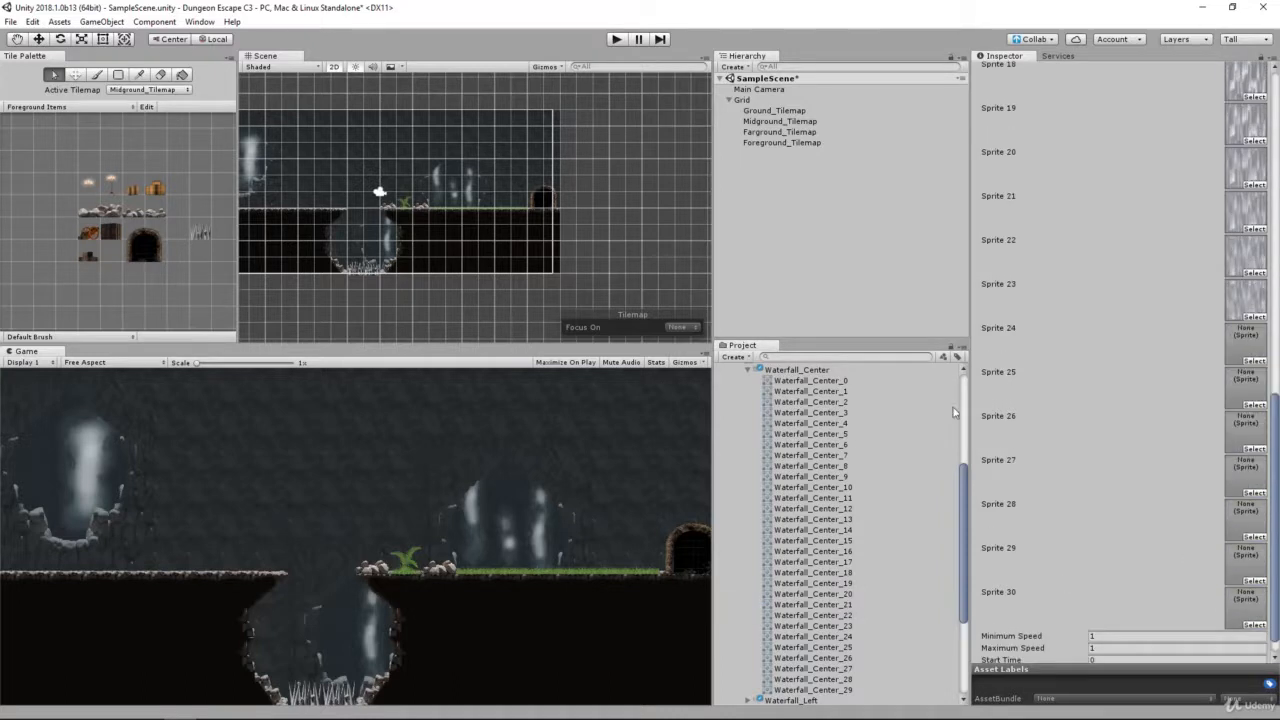
pyautogui.moveTo(818, 624); pyautogui.dragTo(1246, 387)
pyautogui.moveTo(828, 647); pyautogui.dragTo(1246, 519)
pyautogui.moveTo(810, 679); pyautogui.dragTo(1246, 563)
pyautogui.moveTo(815, 690); pyautogui.dragTo(1246, 607)
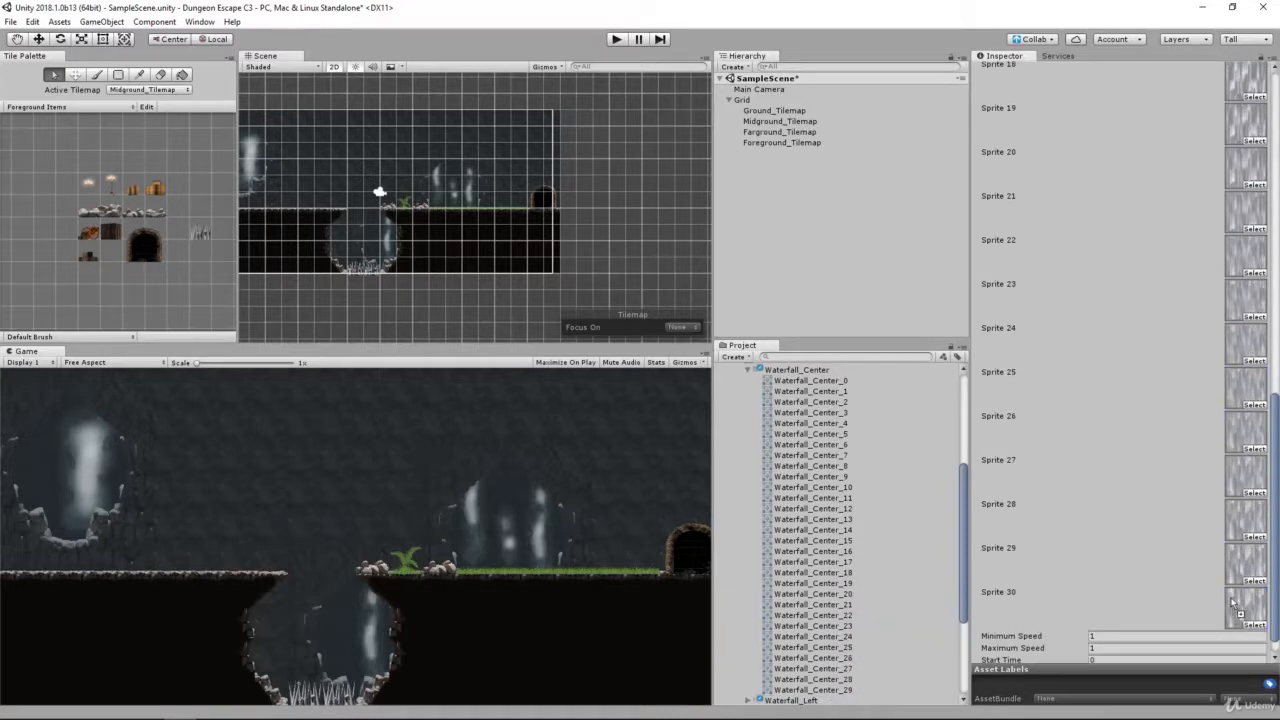
pyautogui.scroll(-1, 1140, 558)
# Step: Create an animated tile and save it as Right_Waterfall in the Sprites > Tilemap > Tiles > Waterfall folder
pyautogui.scroll(-5, 865, 477)
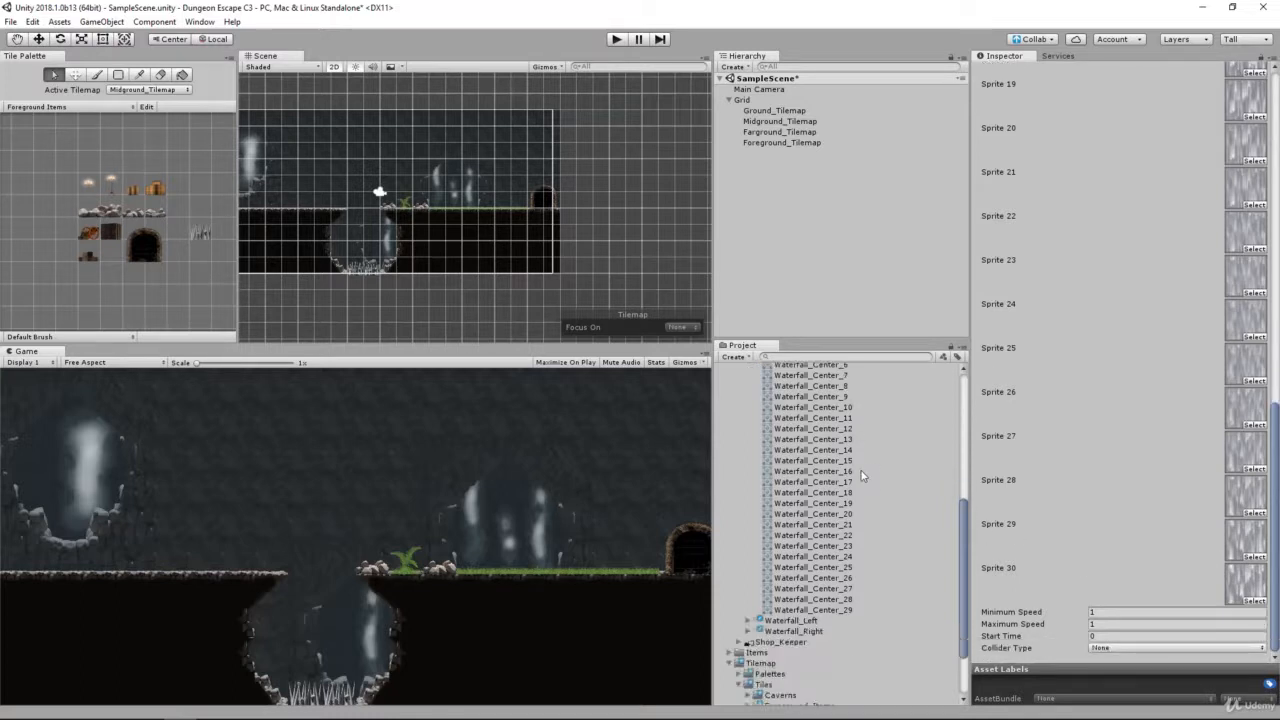
pyautogui.rightClick(777, 659)
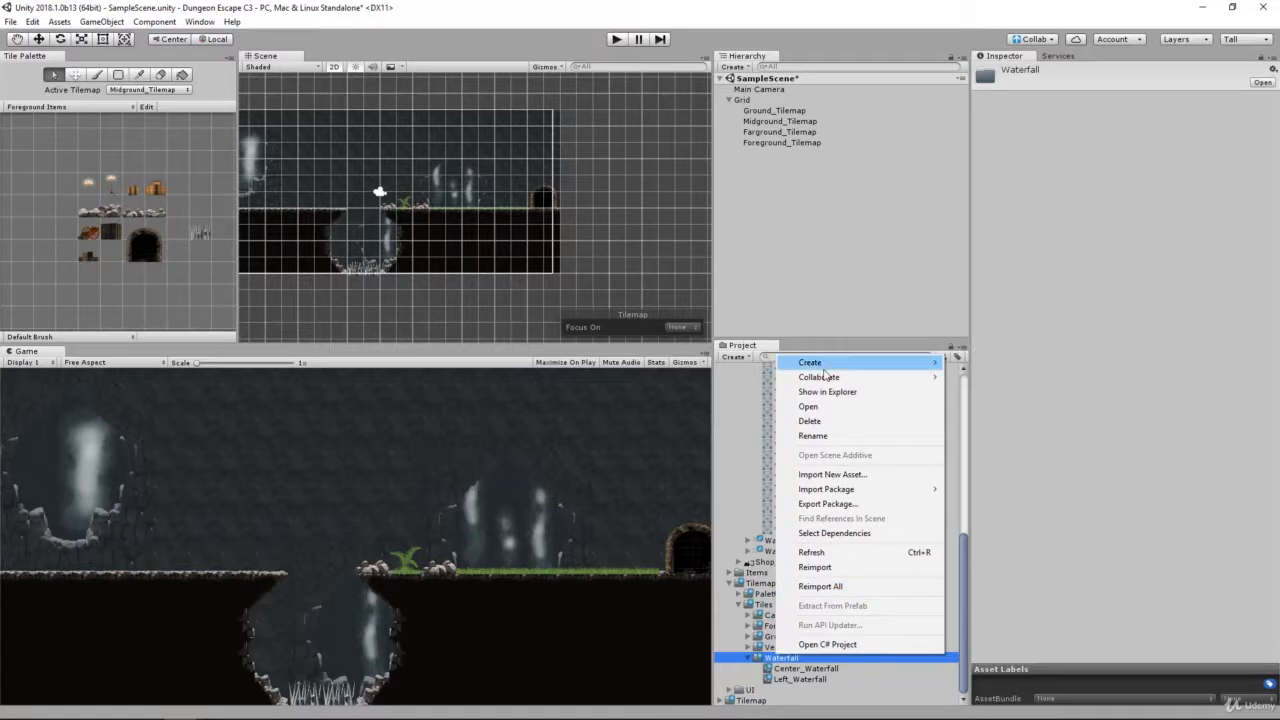
pyautogui.moveTo(824, 374)
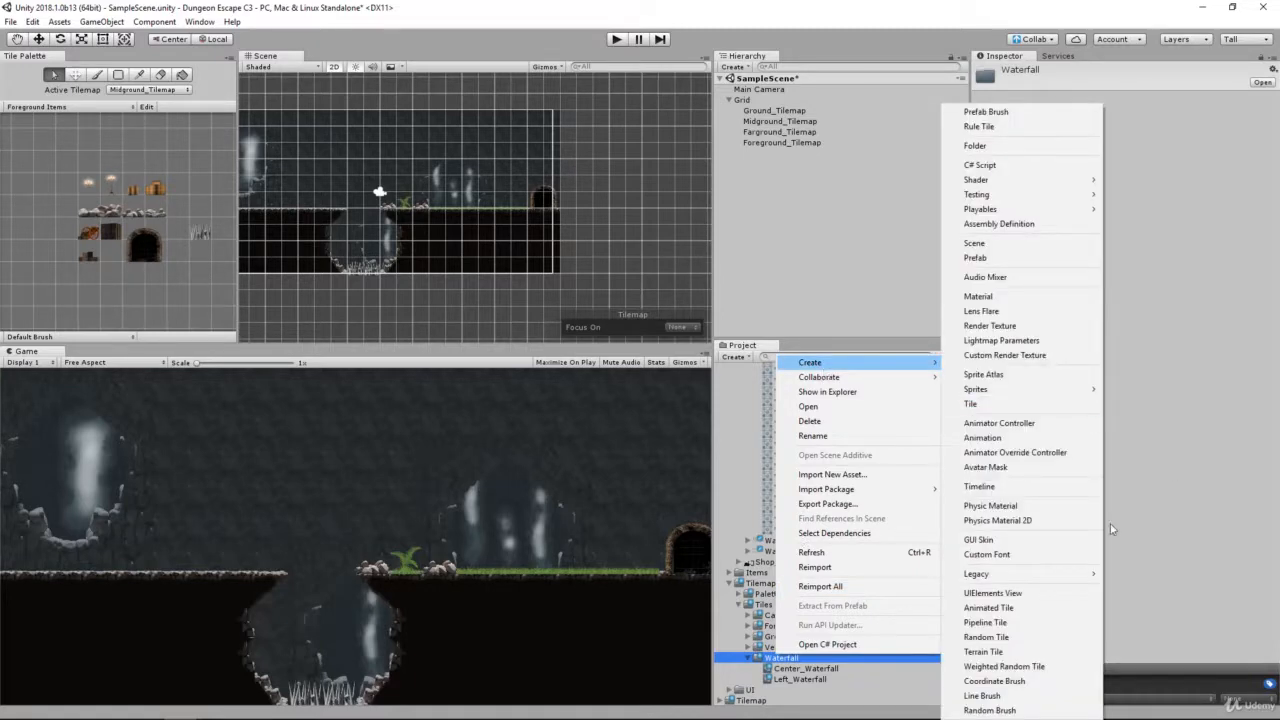
pyautogui.click(988, 607)
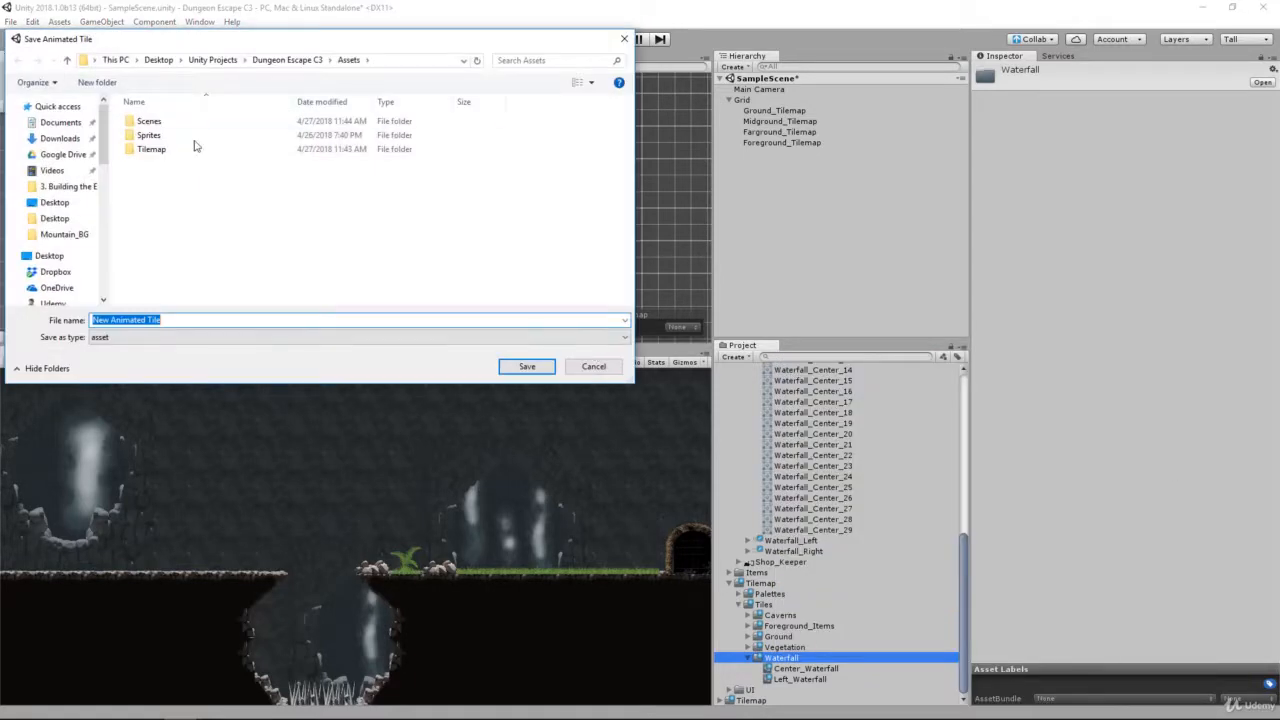
pyautogui.doubleClick(170, 149)
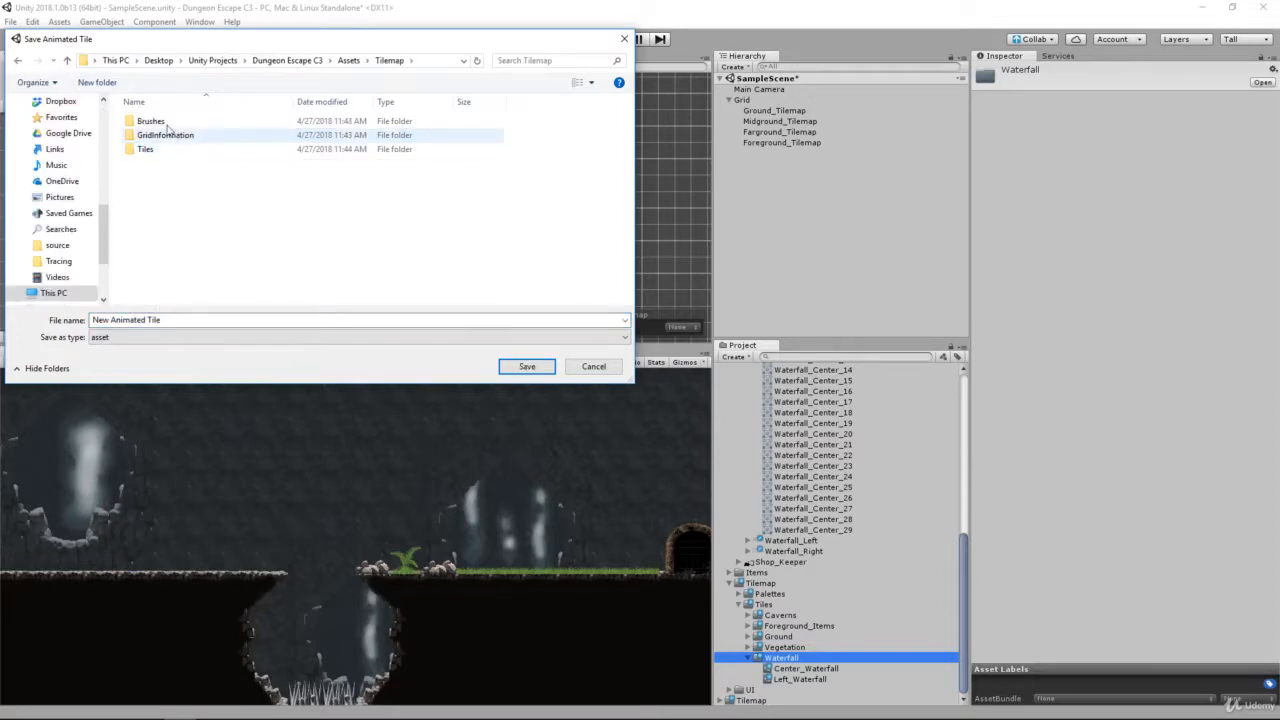
pyautogui.click(348, 60)
pyautogui.click(197, 138)
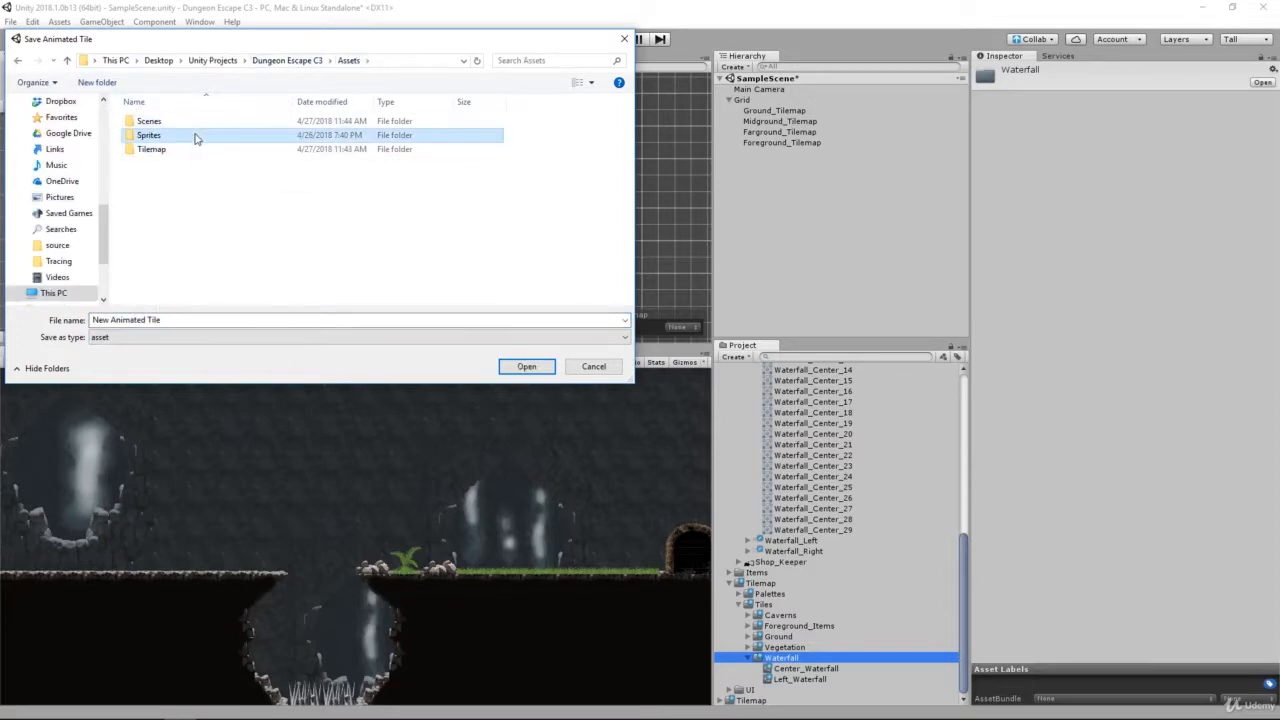
pyautogui.doubleClick(197, 138)
pyautogui.doubleClick(186, 177)
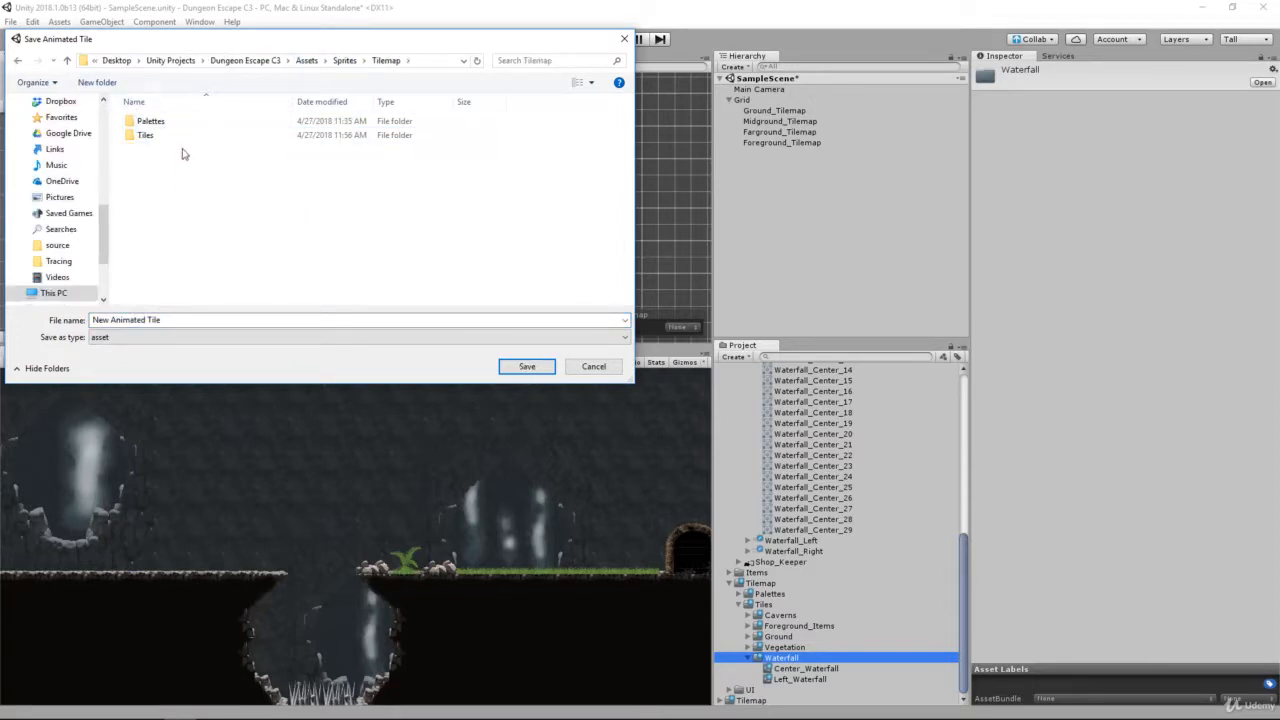
pyautogui.doubleClick(146, 135)
pyautogui.doubleClick(170, 176)
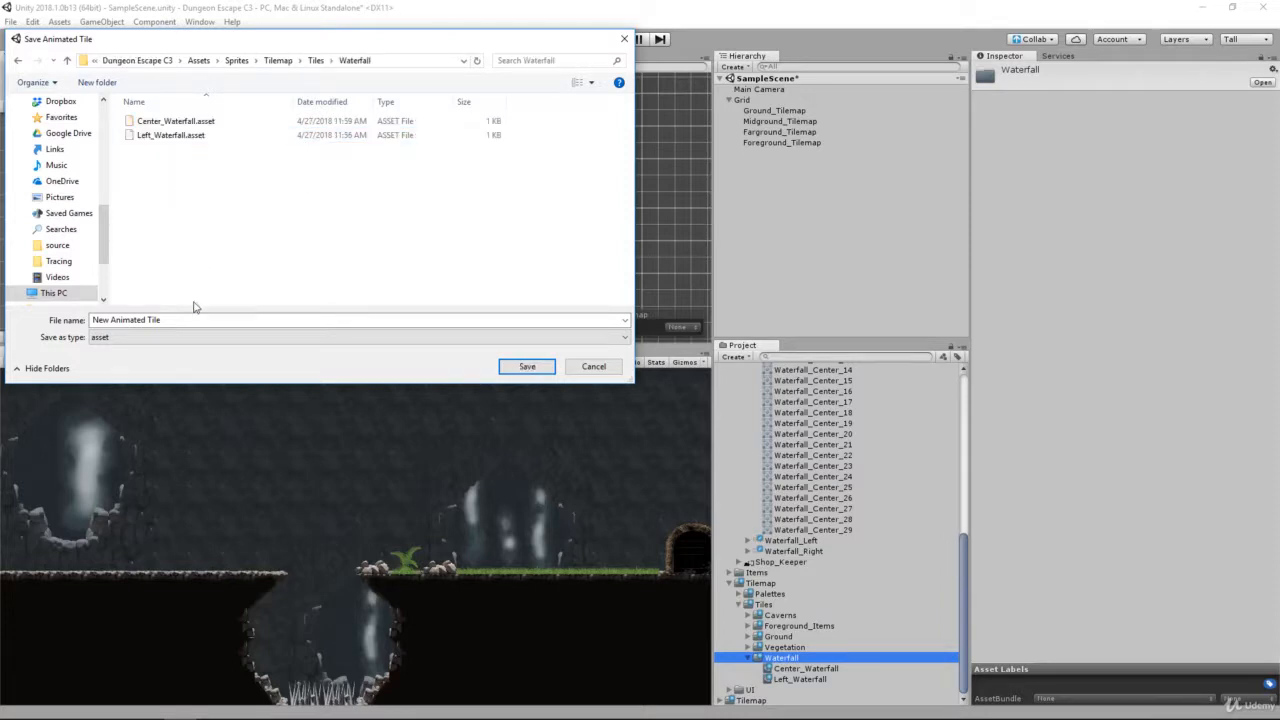
pyautogui.click(188, 319)
pyautogui.write('Right_Waterfall')
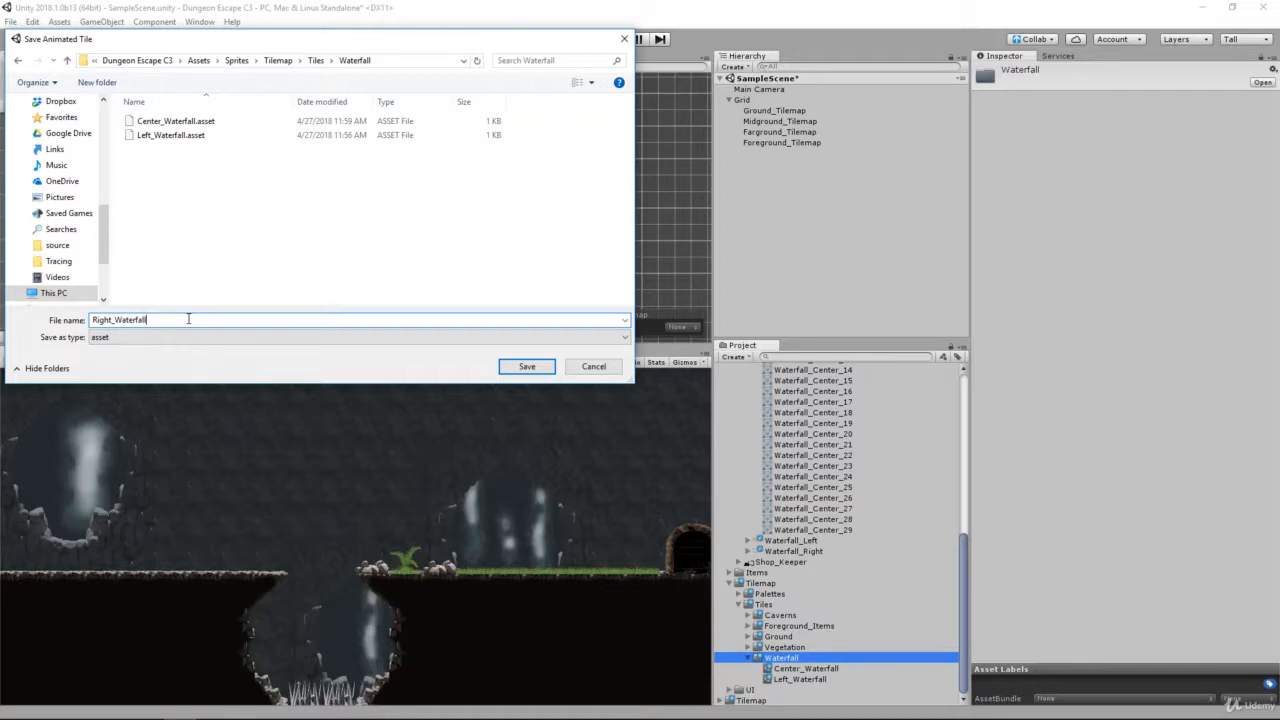
pyautogui.click(527, 367)
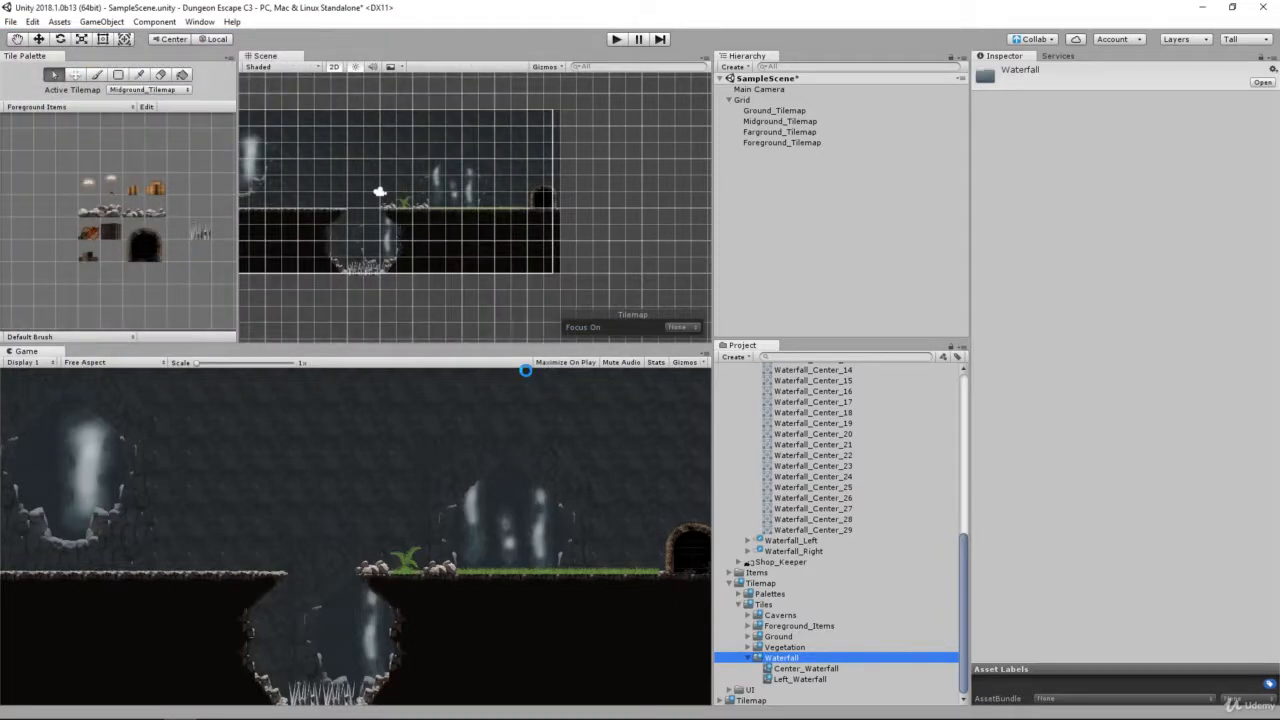
# Step: Collapse the Waterfall_Center sheet and expand the Waterfall_Right sheet to list its sprites
pyautogui.scroll(6, 834, 530)
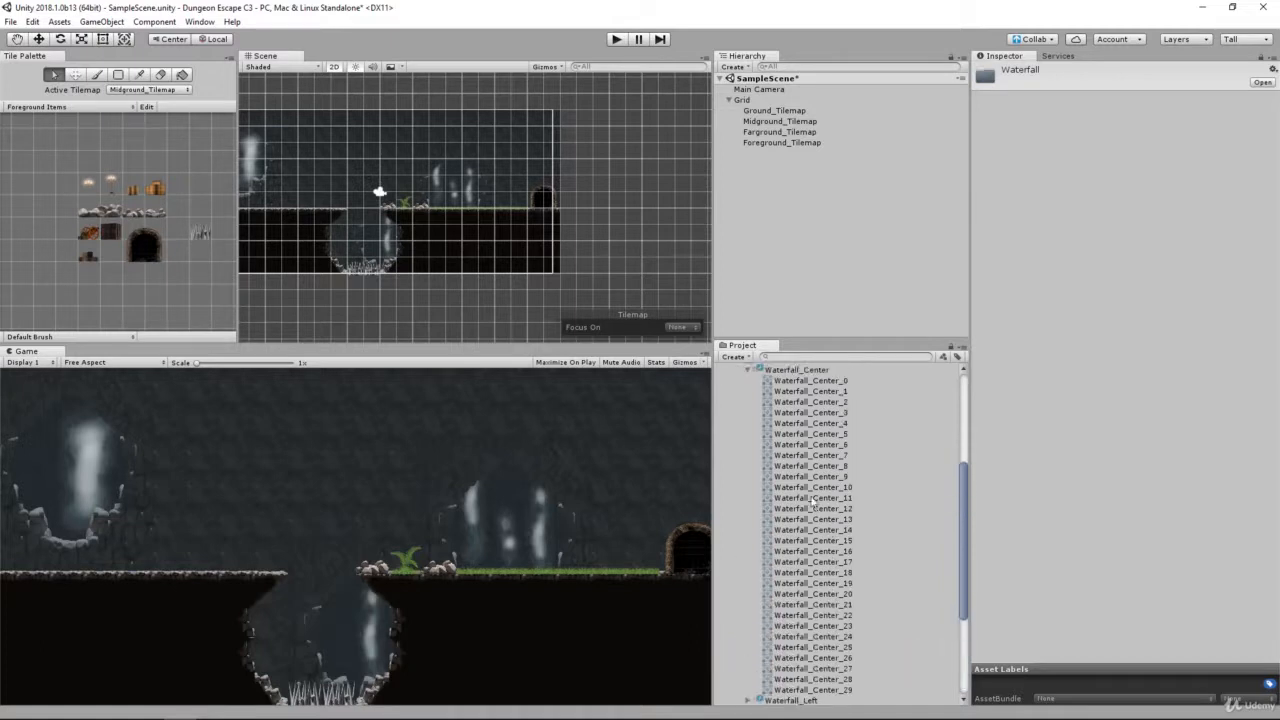
pyautogui.click(752, 451)
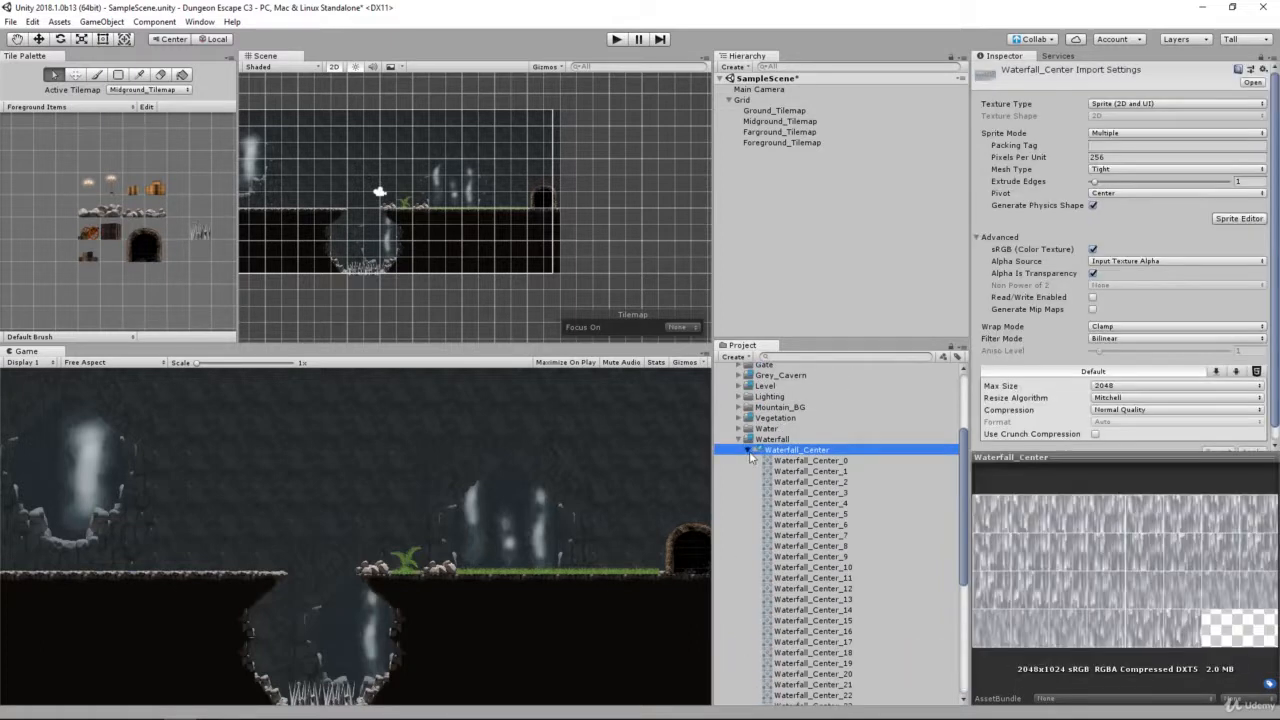
pyautogui.click(749, 451)
pyautogui.click(768, 543)
pyautogui.click(748, 541)
# Step: Select the Right_Waterfall tile and set its number of animated sprites to 30
pyautogui.scroll(-8, 780, 541)
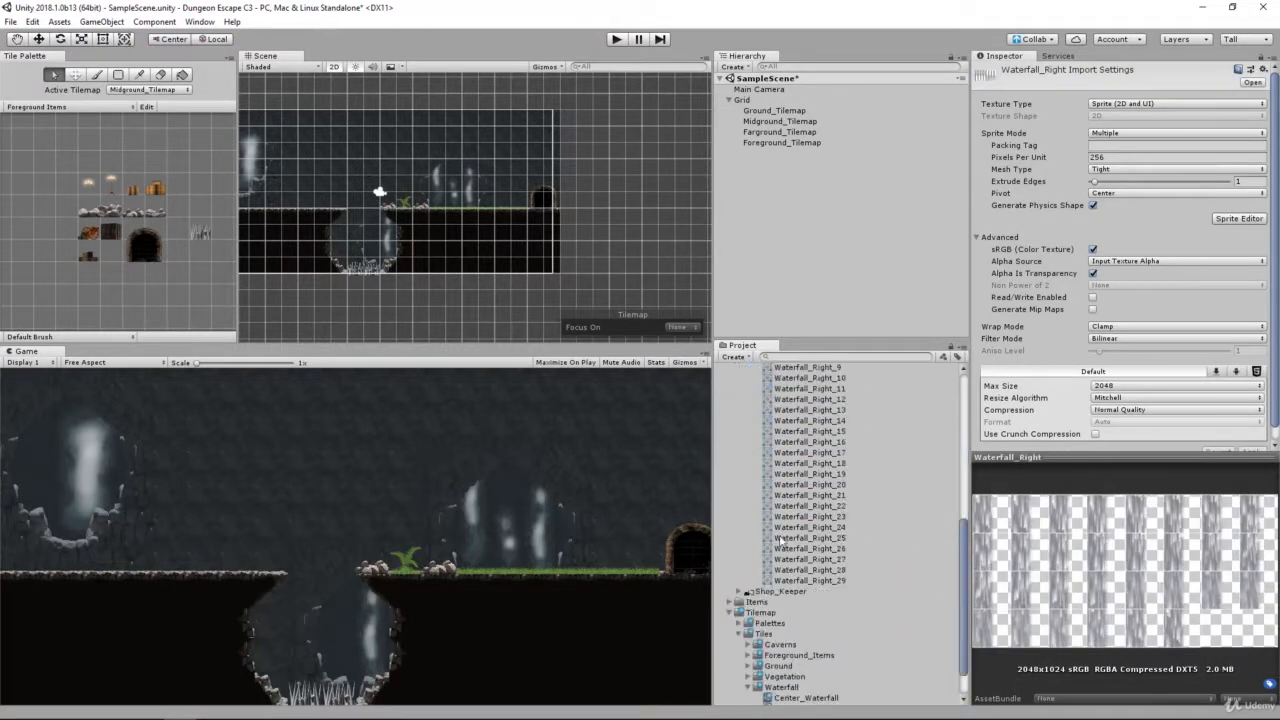
pyautogui.click(800, 680)
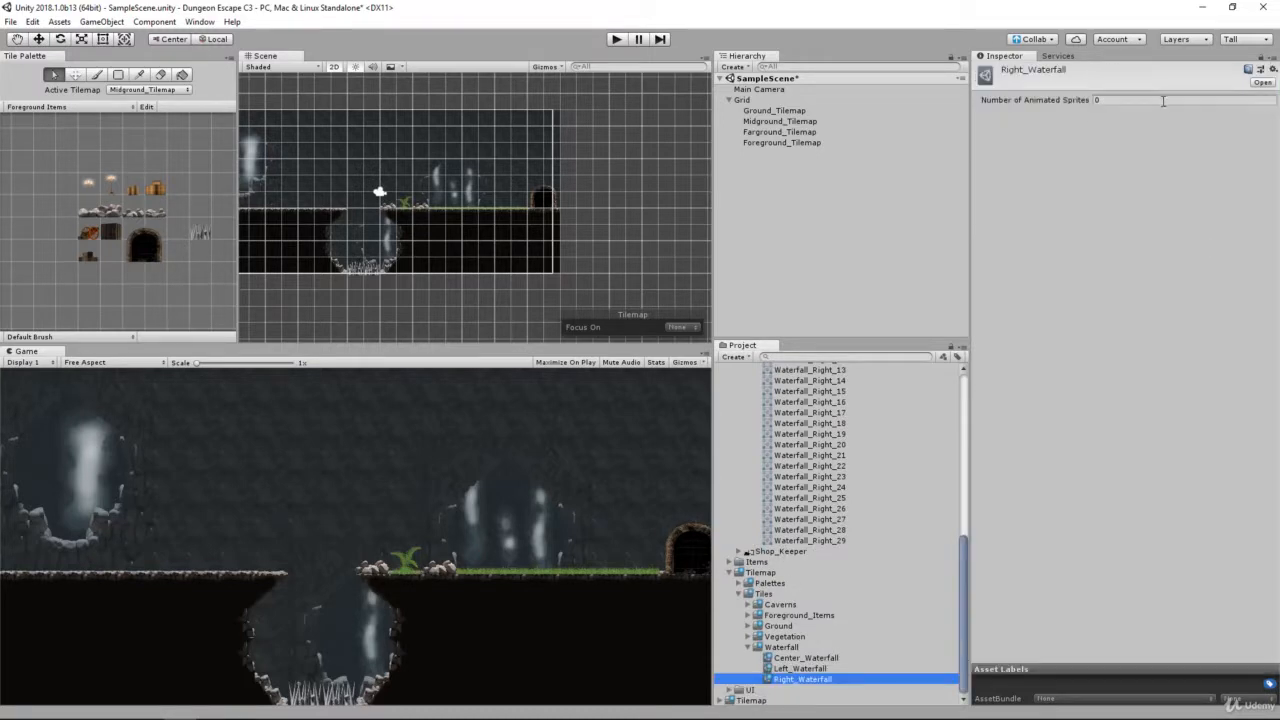
pyautogui.click(1163, 101)
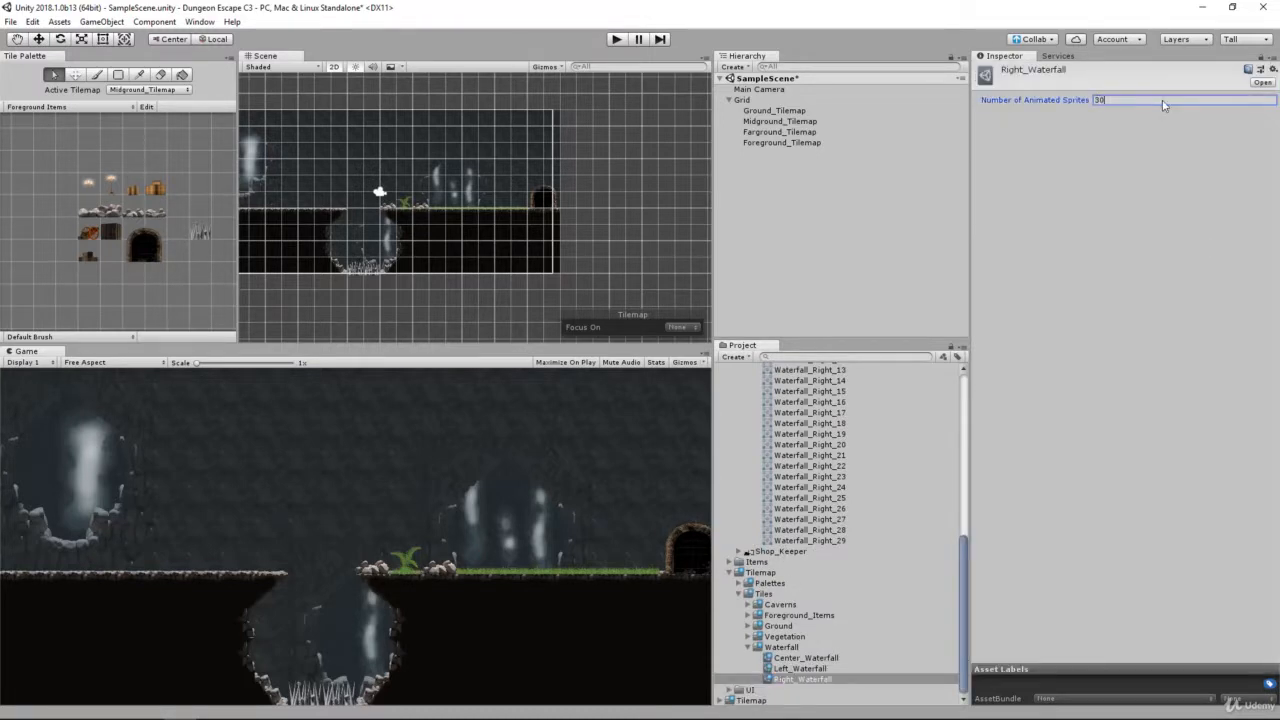
pyautogui.write('30')
pyautogui.press('Return')
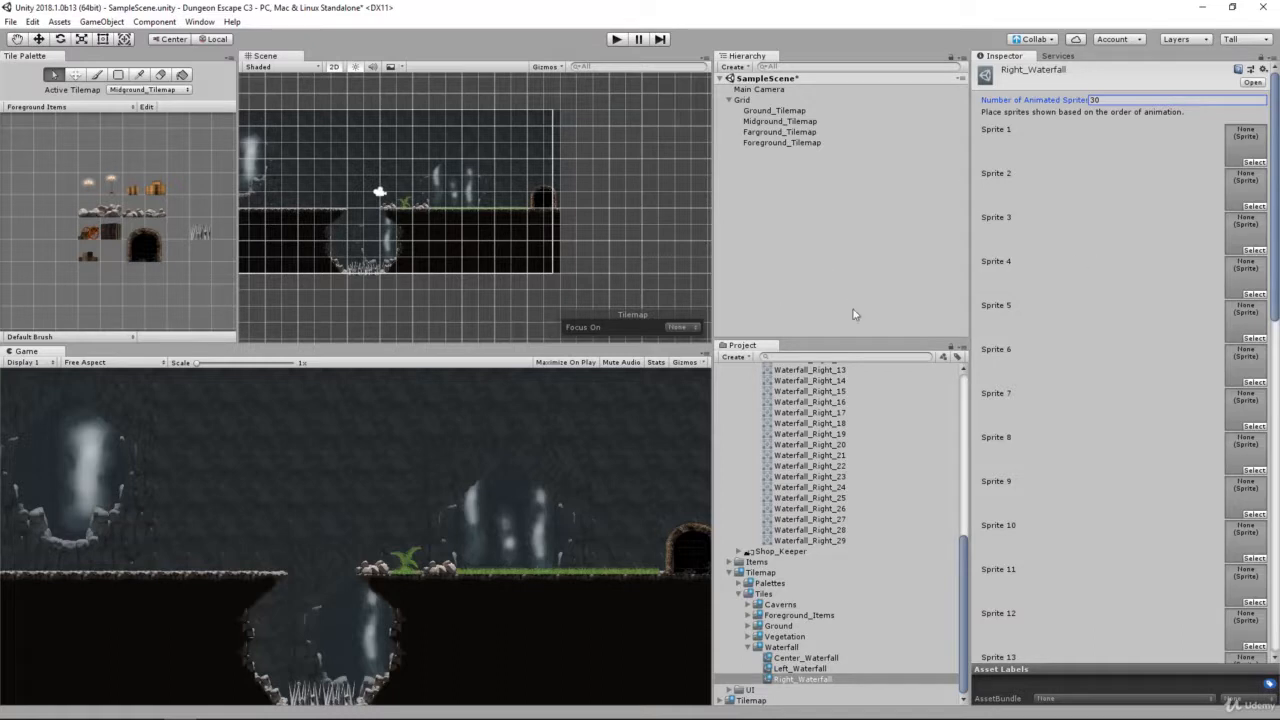
# Step: Fill Sprite 1 through Sprite 13 of the Right_Waterfall tile with Waterfall_Right_0 through Waterfall_Right_12 in order
pyautogui.scroll(6, 908, 515)
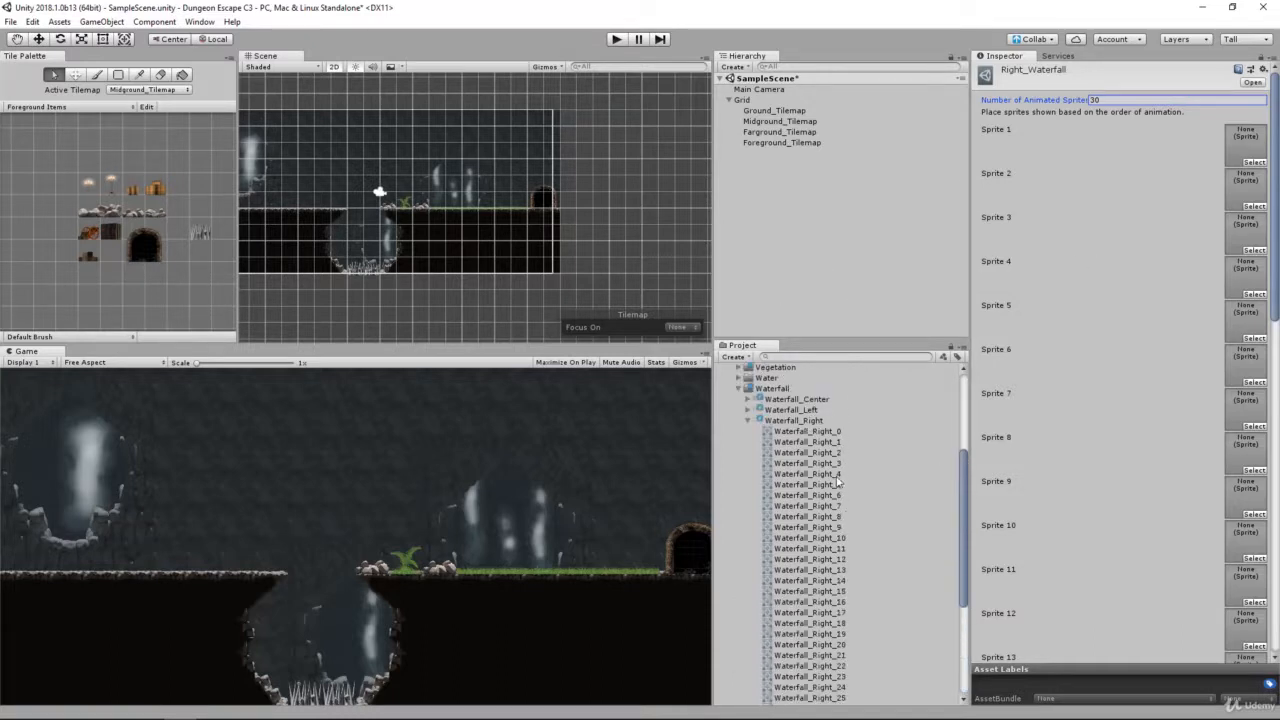
pyautogui.moveTo(822, 432); pyautogui.dragTo(1240, 147)
pyautogui.moveTo(828, 442); pyautogui.dragTo(1238, 234)
pyautogui.moveTo(813, 463); pyautogui.dragTo(1246, 321)
pyautogui.moveTo(820, 485); pyautogui.dragTo(1246, 365)
pyautogui.moveTo(815, 495); pyautogui.dragTo(1246, 409)
pyautogui.moveTo(1110, 475); pyautogui.dragTo(1246, 450)
pyautogui.moveTo(815, 516); pyautogui.dragTo(1246, 494)
pyautogui.moveTo(815, 527); pyautogui.dragTo(1246, 538)
pyautogui.moveTo(815, 538); pyautogui.dragTo(1246, 582)
pyautogui.moveTo(815, 548); pyautogui.dragTo(1249, 275)
# Step: Fill Sprite 14 through Sprite 21 of Right_Waterfall with Waterfall_Right_13 through Waterfall_Right_20 in order
pyautogui.scroll(-10, 1245, 626)
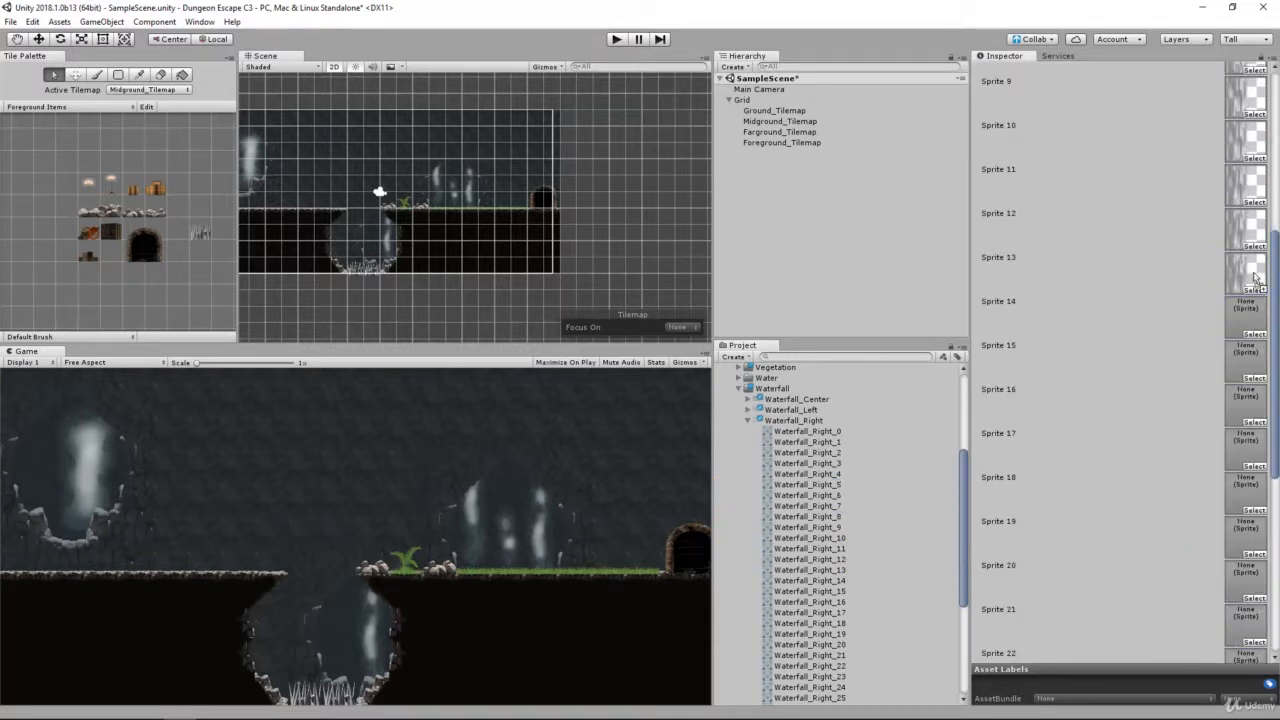
pyautogui.moveTo(838, 569); pyautogui.dragTo(1249, 314)
pyautogui.moveTo(814, 588); pyautogui.dragTo(1246, 449)
pyautogui.moveTo(815, 612); pyautogui.dragTo(1245, 497)
pyautogui.moveTo(813, 624); pyautogui.dragTo(1246, 626)
# Step: Fill the remaining Right_Waterfall slots, Sprite 22 through Sprite 30, with Waterfall_Right_21 through Waterfall_Right_29 in order
pyautogui.scroll(-4, 885, 602)
pyautogui.scroll(-6, 1200, 560)
pyautogui.moveTo(800, 495); pyautogui.dragTo(1240, 431)
pyautogui.moveTo(808, 505); pyautogui.dragTo(1247, 477)
pyautogui.moveTo(836, 517); pyautogui.dragTo(1240, 518)
pyautogui.moveTo(807, 537); pyautogui.dragTo(1243, 558)
pyautogui.moveTo(807, 549); pyautogui.dragTo(1243, 508)
pyautogui.scroll(-5, 1204, 572)
pyautogui.moveTo(808, 571); pyautogui.dragTo(1258, 540)
pyautogui.moveTo(812, 581); pyautogui.dragTo(1240, 585)
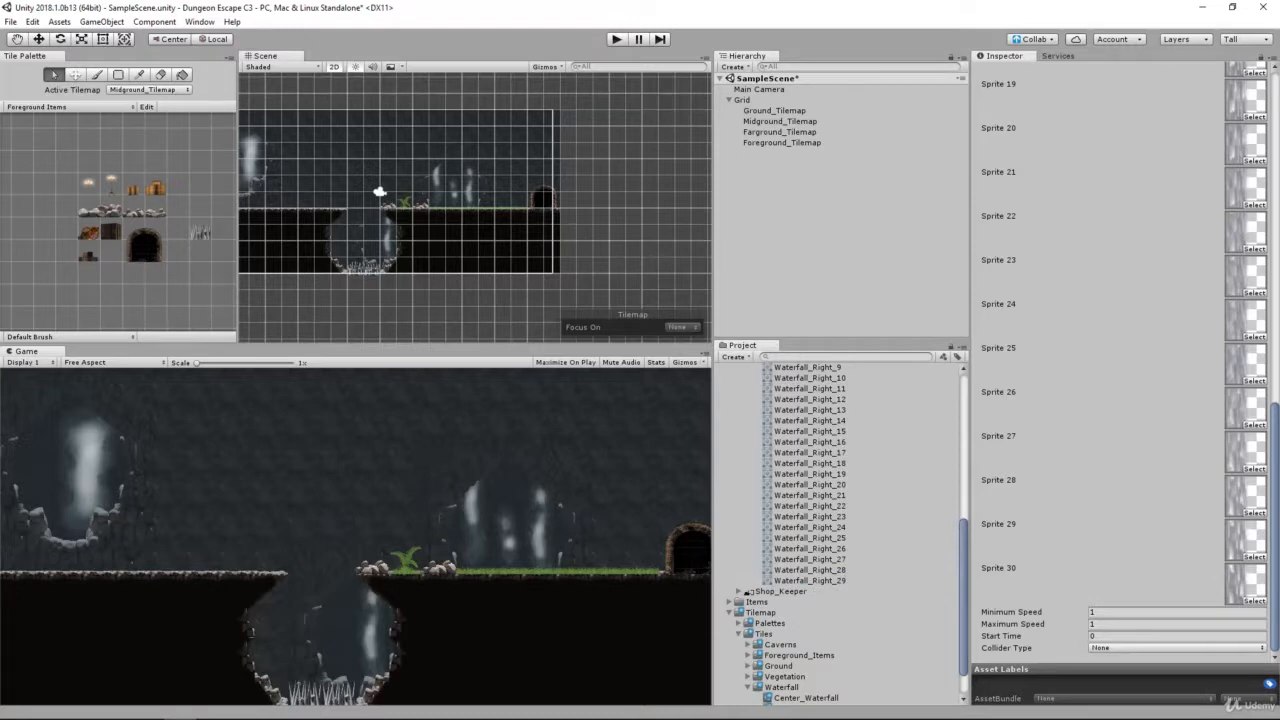
# Step: Collapse the Waterfall_Right sheet and the Waterfall folder under Environment
pyautogui.scroll(5, 913, 525)
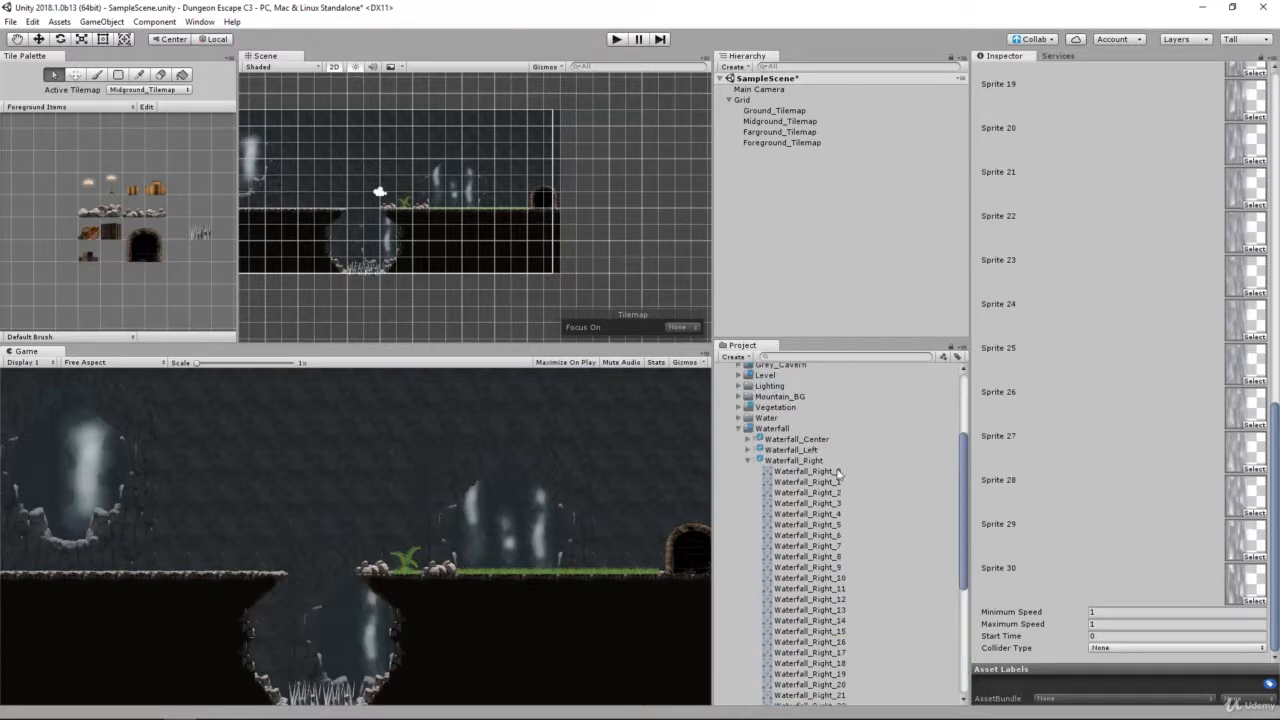
pyautogui.click(803, 459)
pyautogui.press('Left')
pyautogui.press('Up')
pyautogui.press('Up')
pyautogui.press('Up')
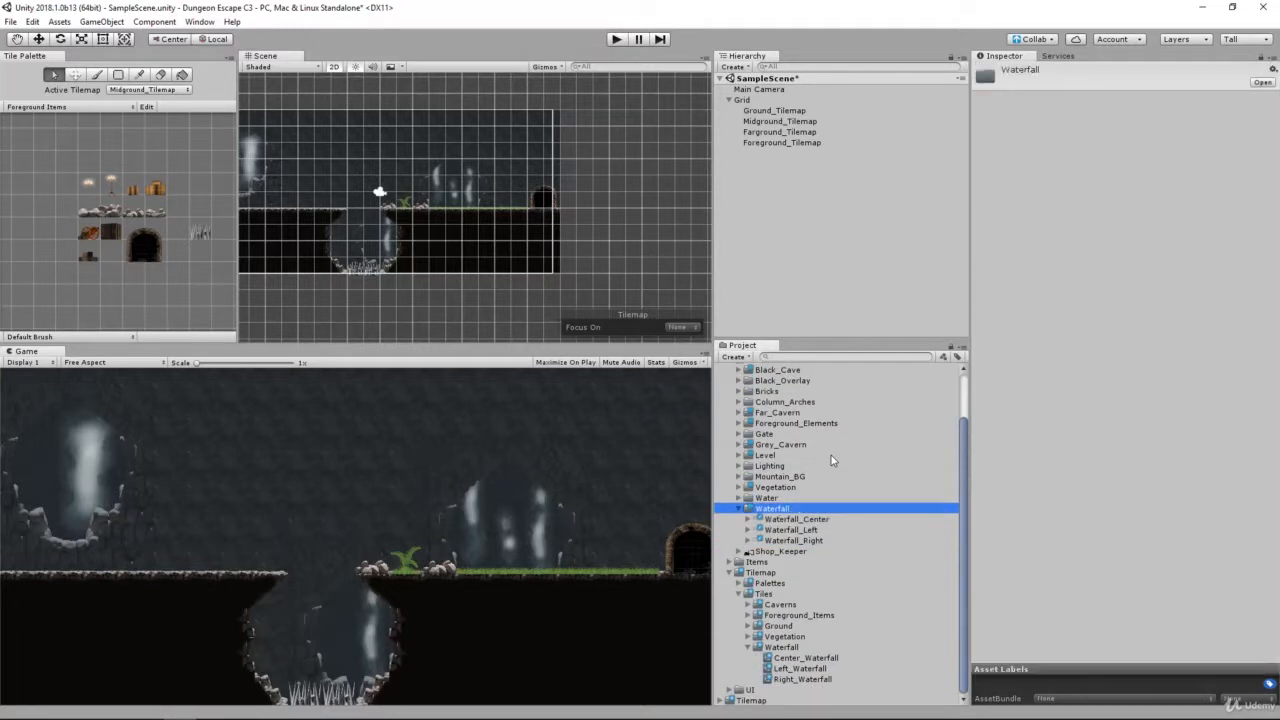
pyautogui.press('Left')
# Step: Check the center, left and right animated tiles and collapse the Waterfall folder under Tiles
pyautogui.click(838, 658)
pyautogui.press('Down')
pyautogui.press('Down')
pyautogui.press('Up')
pyautogui.press('Up')
pyautogui.press('Up')
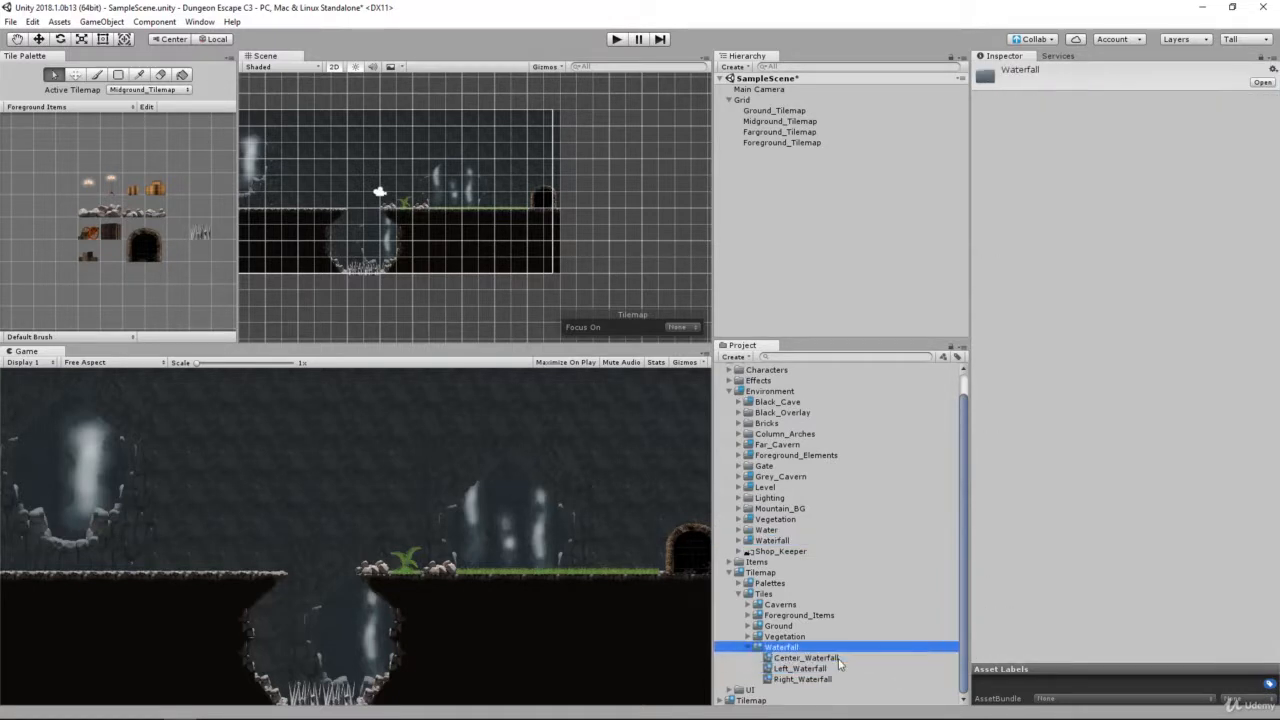
pyautogui.press('Left')
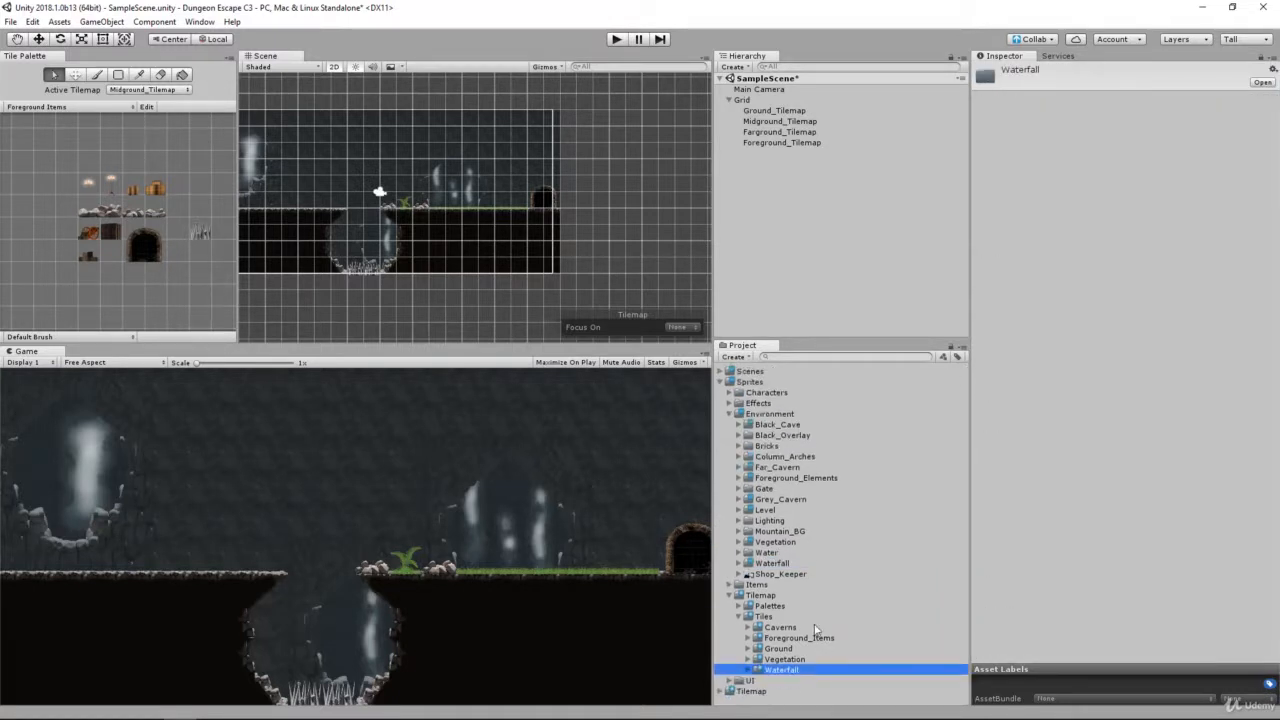
# Step: Create a new tile palette named Waterfalls and store it in the Sprites/Tilemap/Palettes folder
pyautogui.click(48, 107)
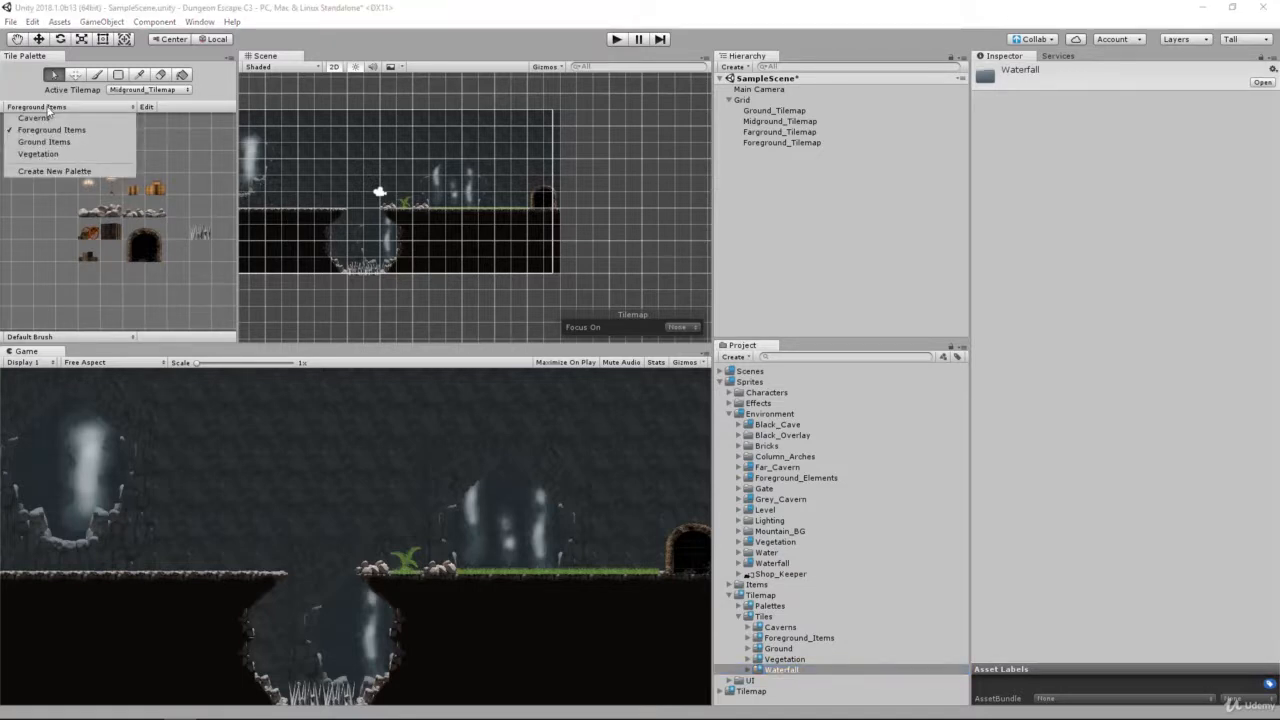
pyautogui.click(75, 168)
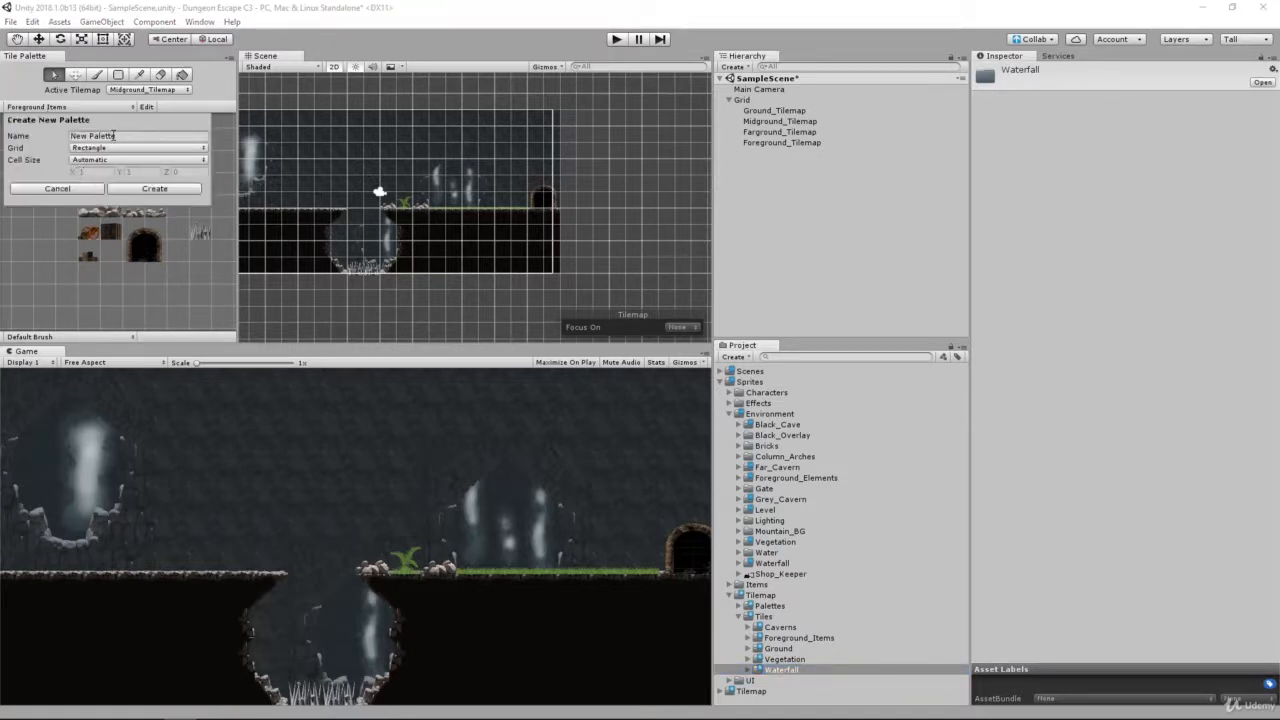
pyautogui.click(114, 136)
pyautogui.write('Waterfalls')
pyautogui.click(155, 188)
pyautogui.doubleClick(160, 135)
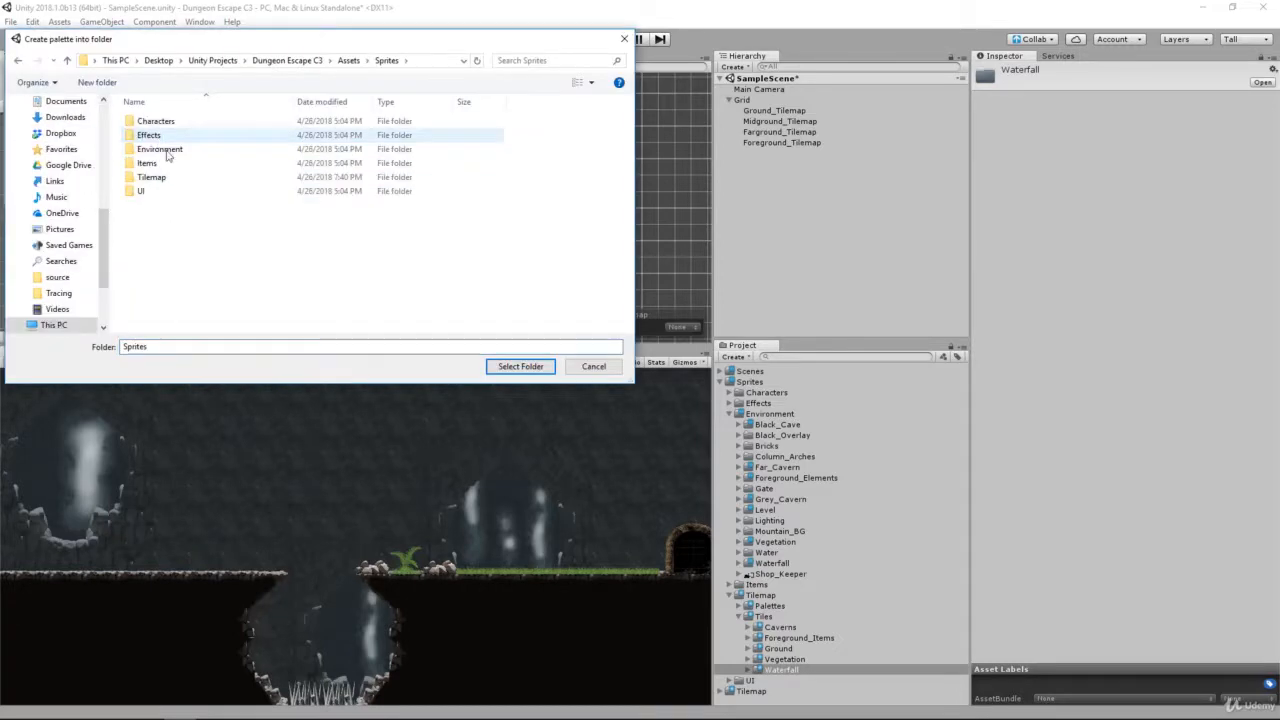
pyautogui.doubleClick(160, 177)
pyautogui.doubleClick(168, 122)
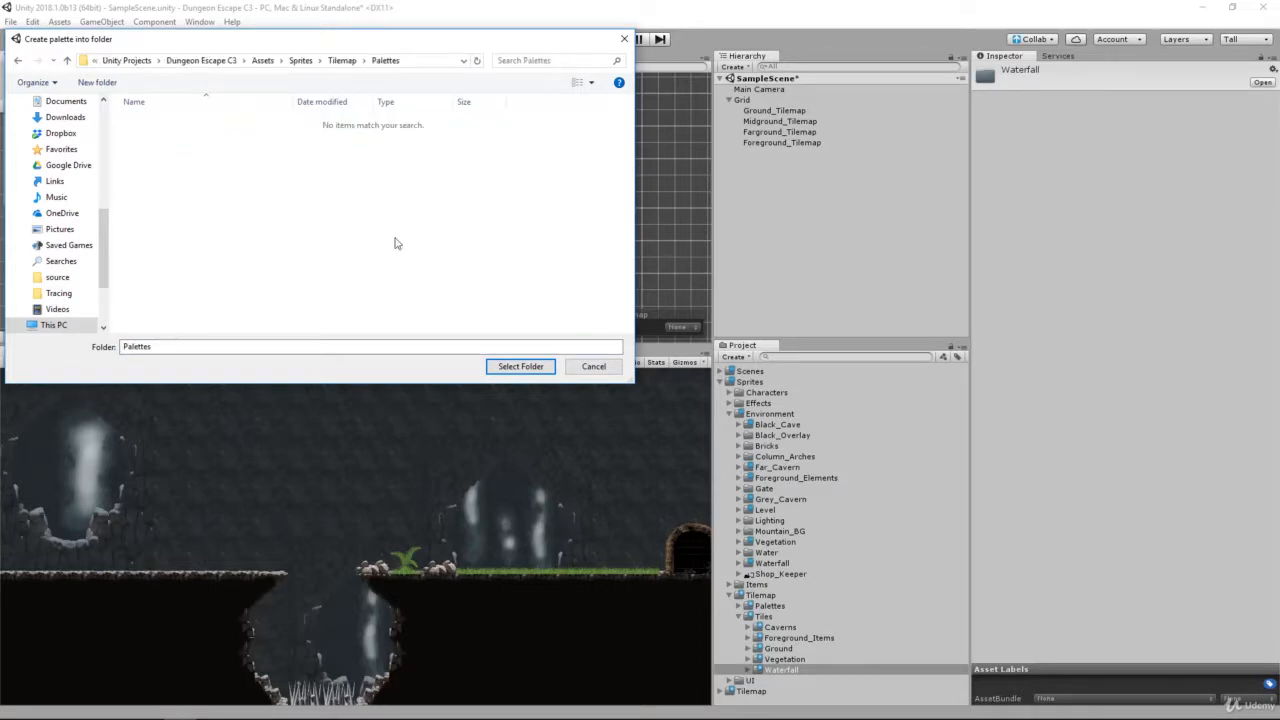
pyautogui.click(520, 366)
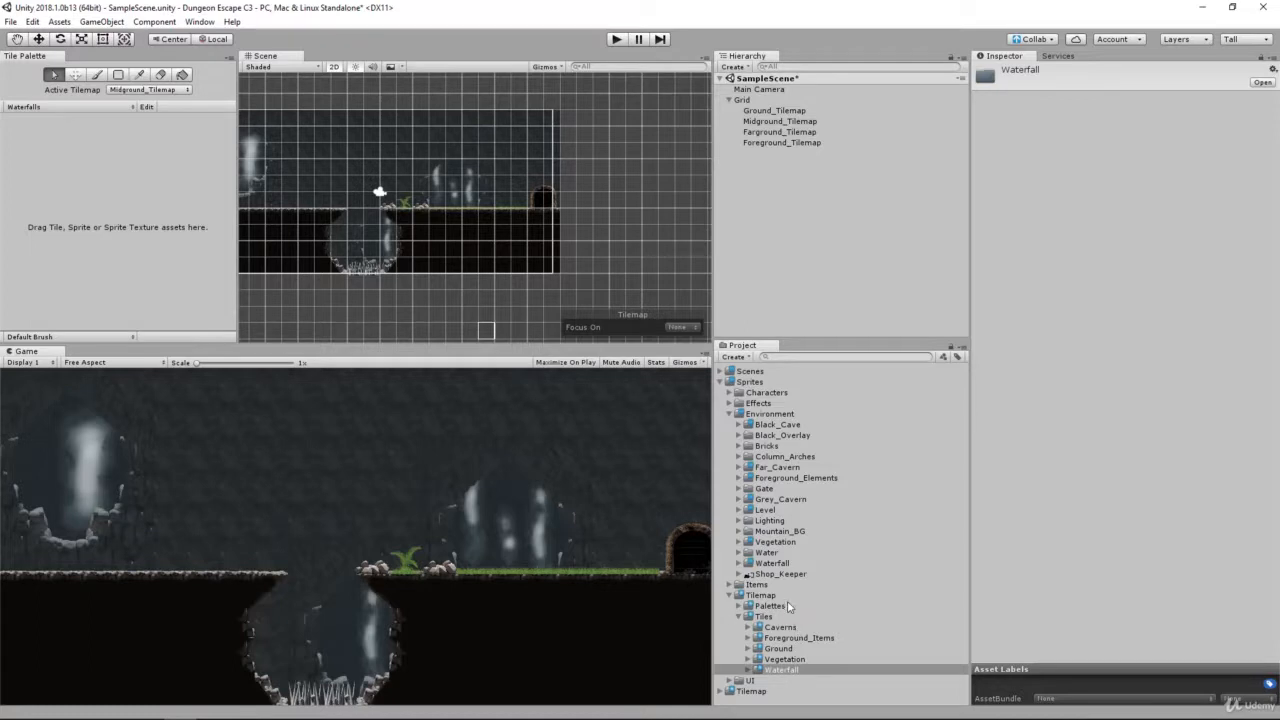
# Step: Add the Center_Waterfall, Left_Waterfall and Right_Waterfall animated tiles from the Waterfall tiles folder to the Waterfalls palette
pyautogui.click(793, 670)
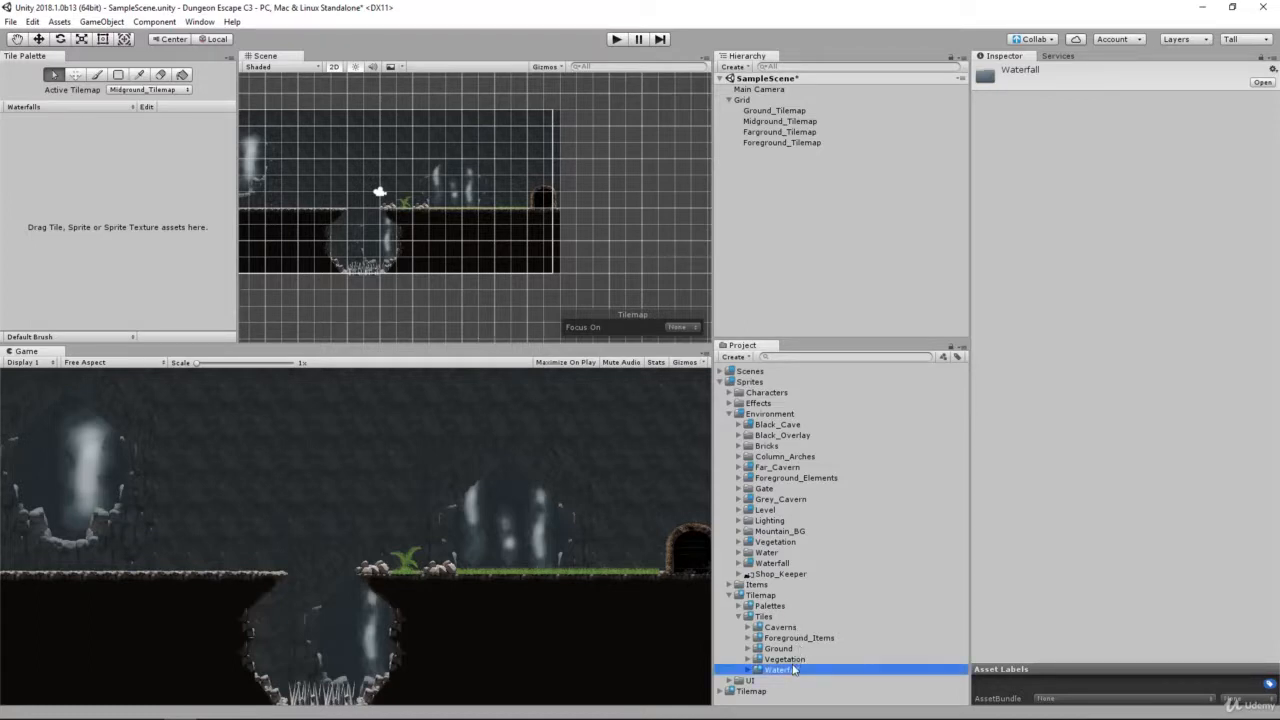
pyautogui.doubleClick(794, 670)
pyautogui.scroll(-1, 808, 664)
pyautogui.click(808, 660)
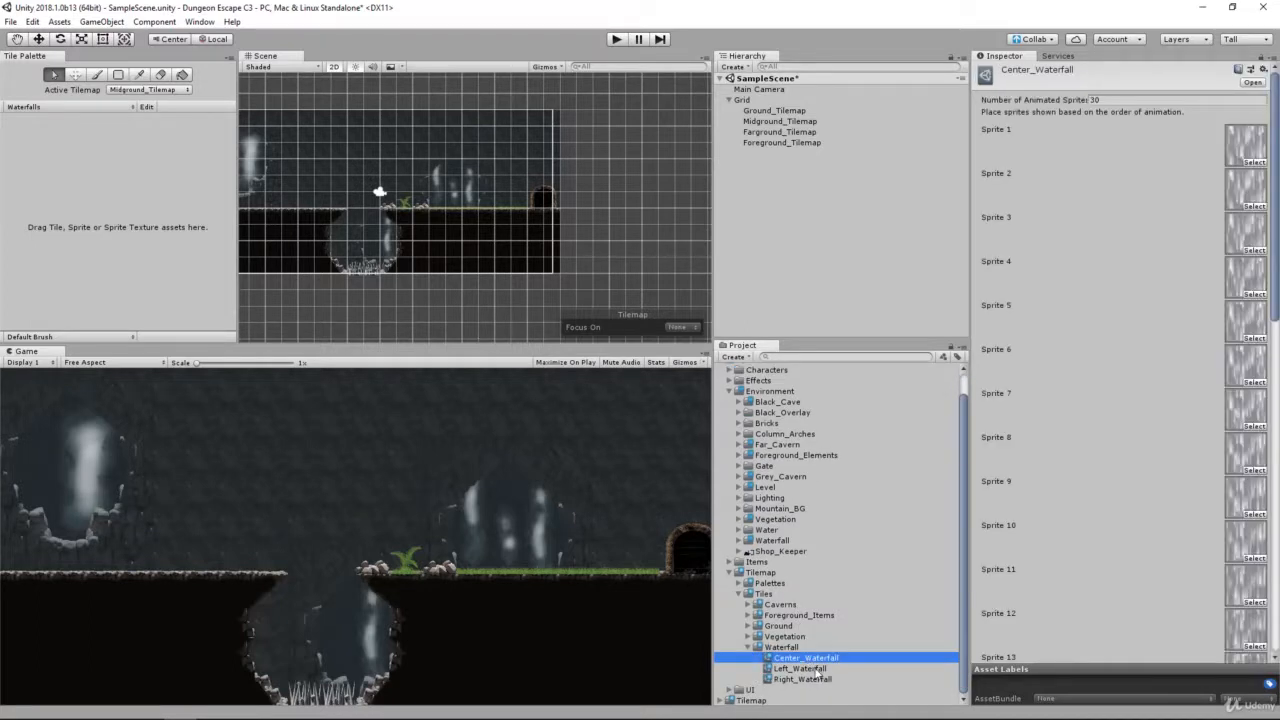
pyautogui.keyDown('shift'); pyautogui.click(818, 679); pyautogui.keyUp('shift')
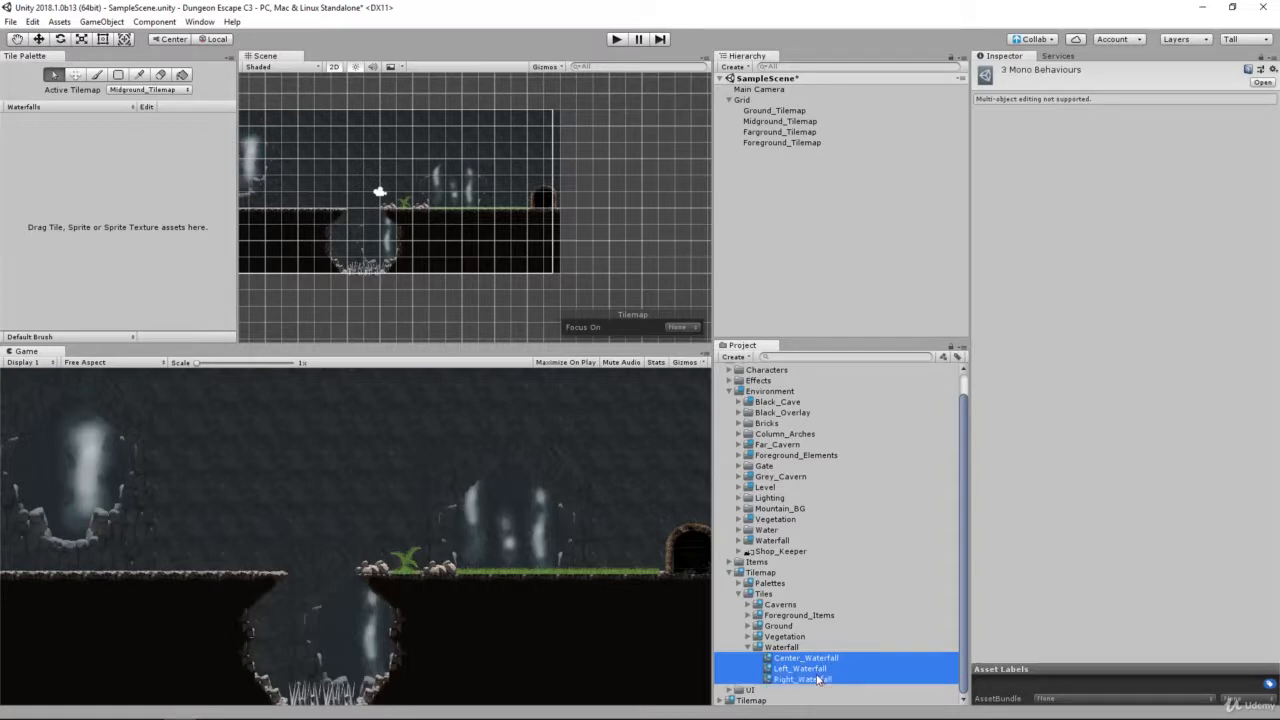
pyautogui.moveTo(822, 679); pyautogui.dragTo(82, 177)
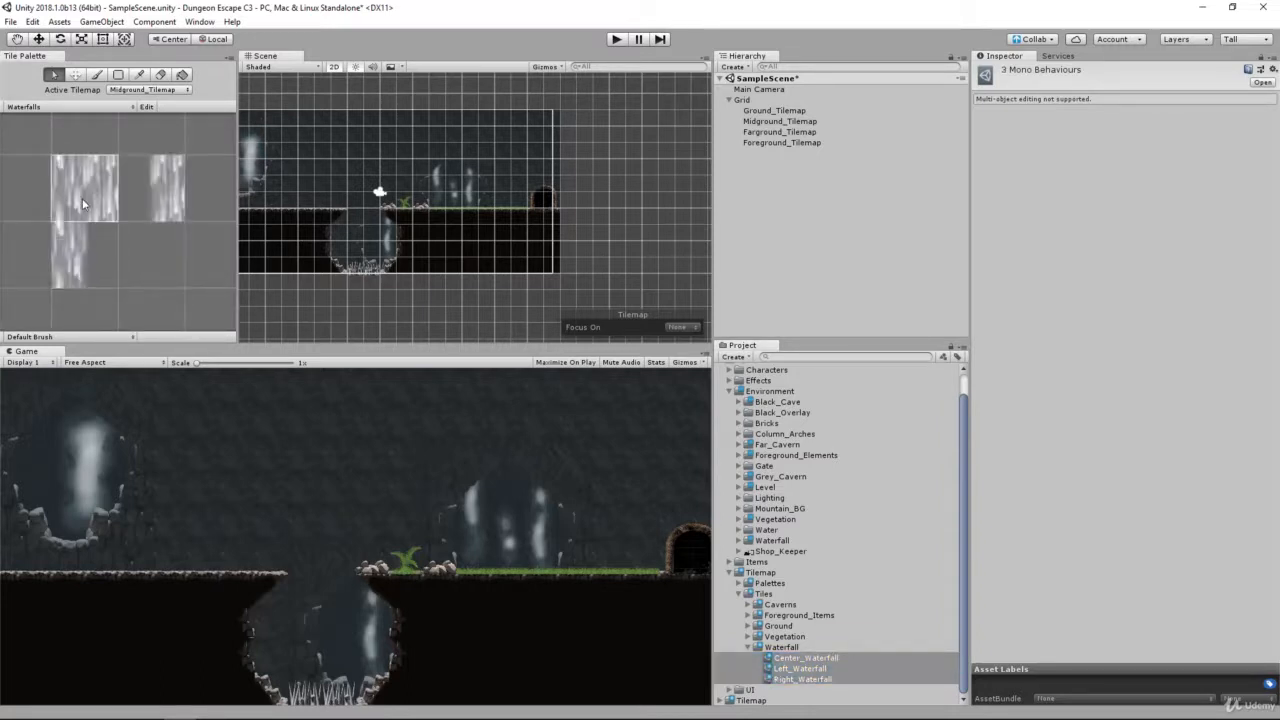
# Step: Inspect each tile in the Waterfalls palette to identify the center, left and right pieces and their placement
pyautogui.click(82, 197)
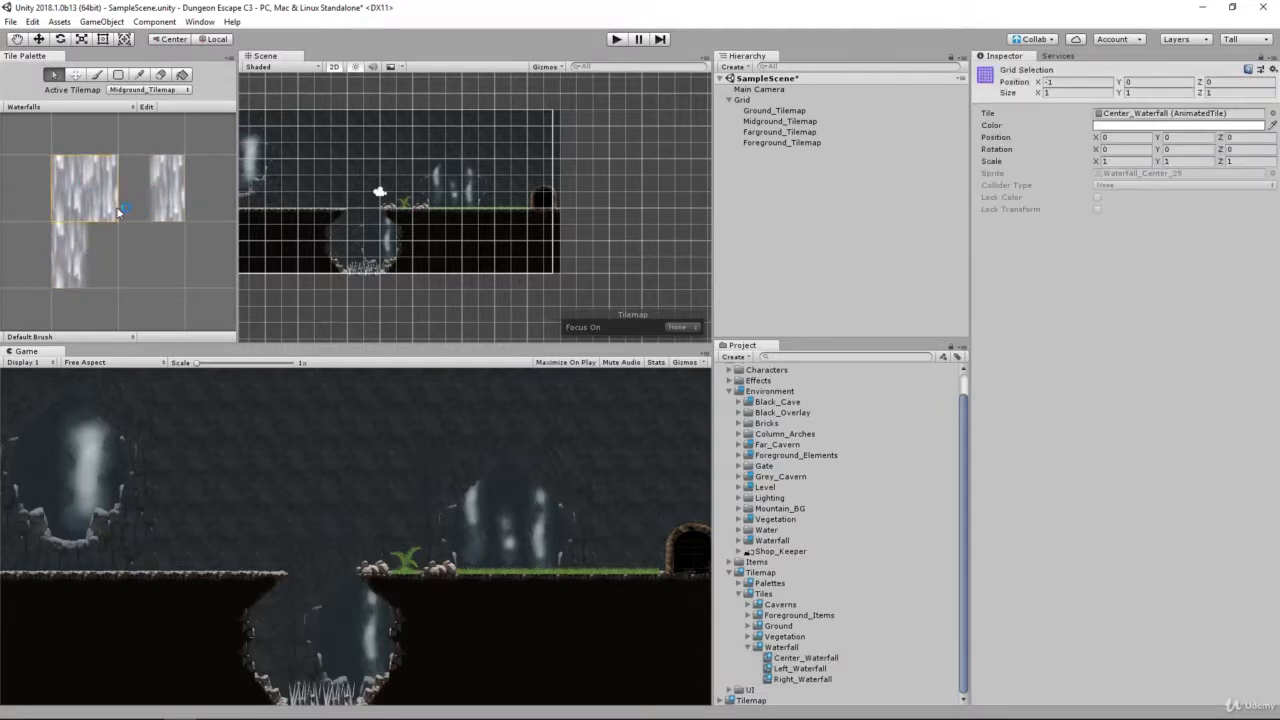
pyautogui.click(165, 207)
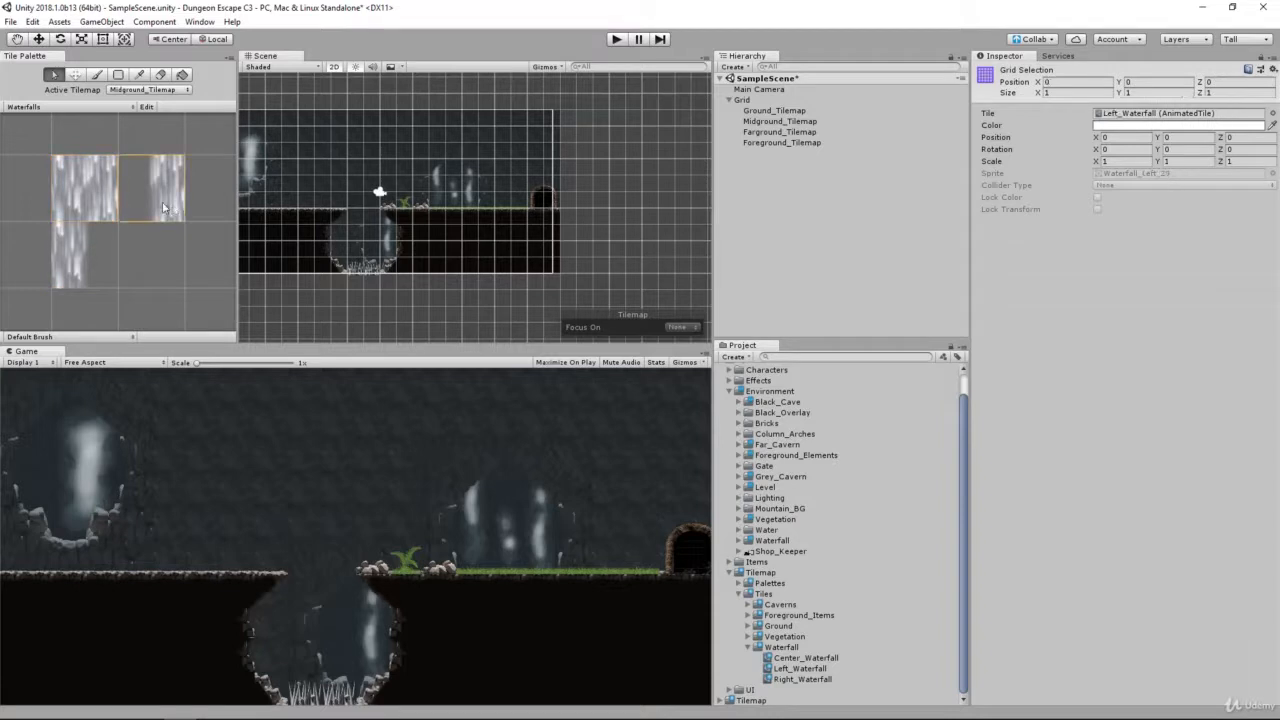
pyautogui.scroll(-3, 108, 218)
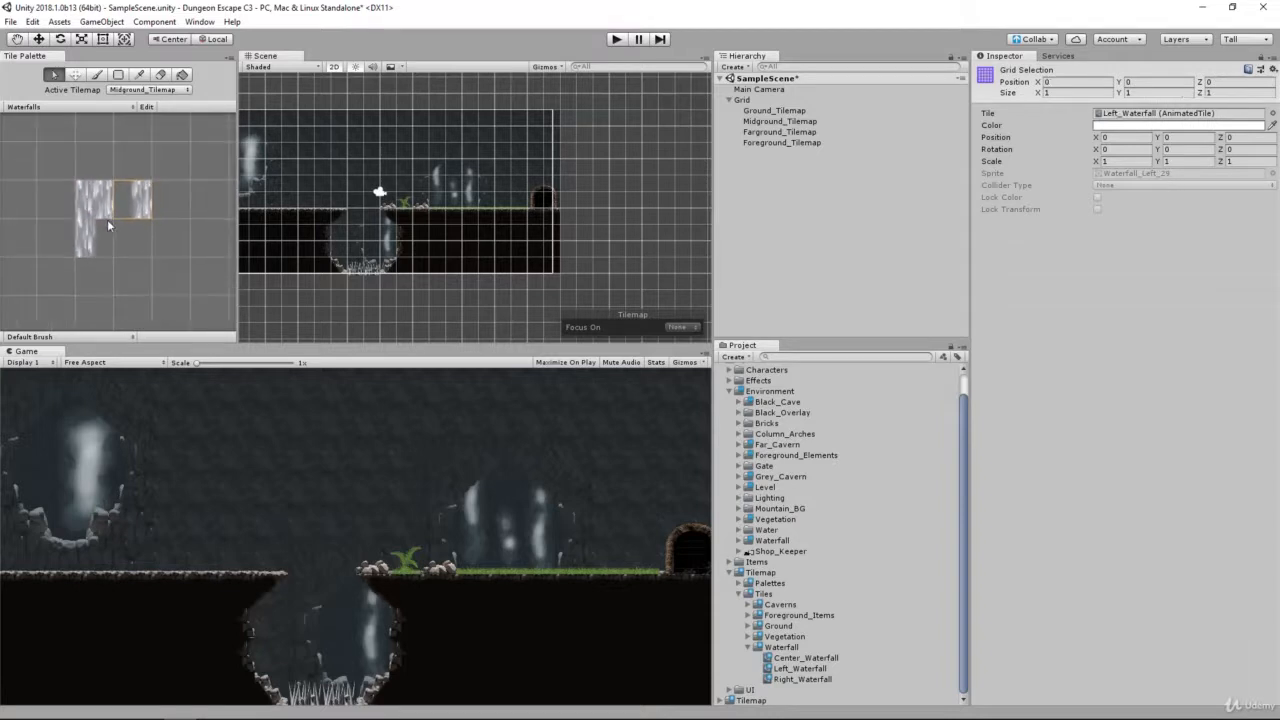
pyautogui.click(88, 240)
pyautogui.click(98, 206)
pyautogui.click(130, 207)
pyautogui.click(97, 236)
pyautogui.click(100, 207)
pyautogui.click(156, 208)
pyautogui.click(133, 212)
pyautogui.click(88, 248)
pyautogui.click(133, 205)
pyautogui.click(99, 238)
pyautogui.click(137, 215)
pyautogui.click(94, 252)
# Step: Enable palette editing and move the Left_Waterfall tile to the cell directly left of the center tile
pyautogui.click(148, 106)
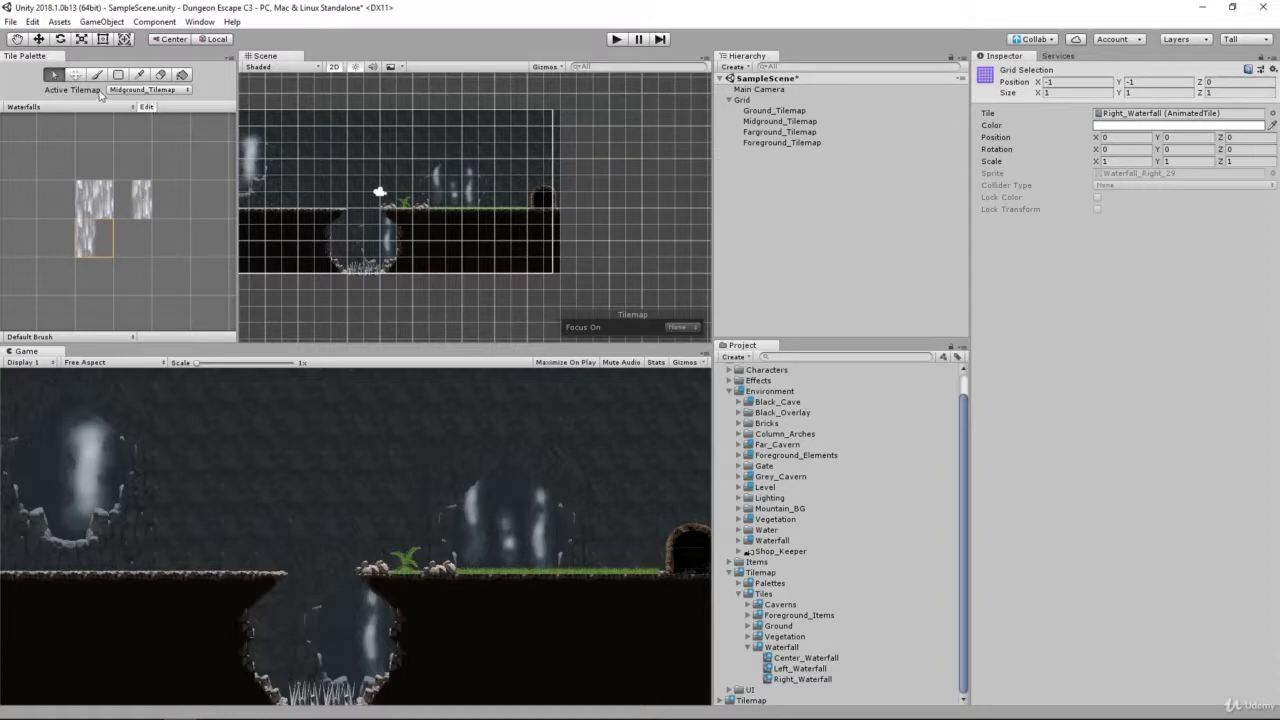
pyautogui.click(140, 188)
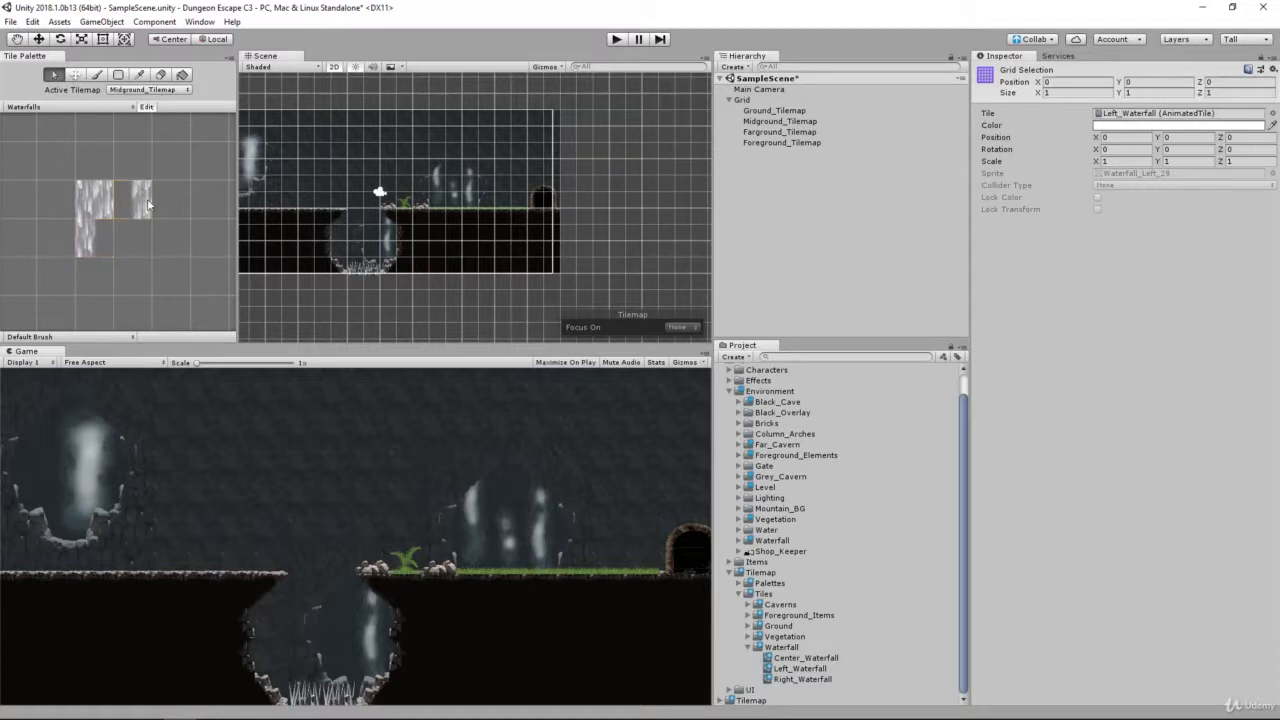
pyautogui.click(75, 75)
pyautogui.moveTo(140, 196); pyautogui.dragTo(52, 200)
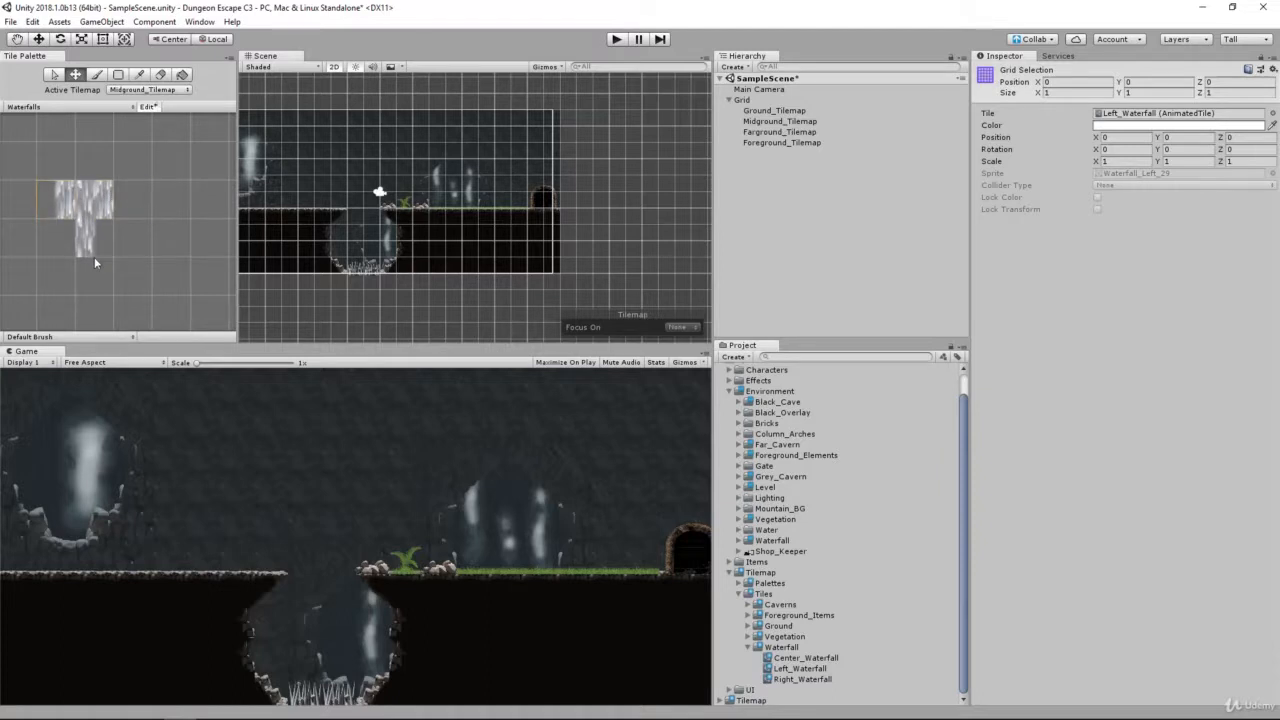
# Step: Move the Right_Waterfall tile to the cell directly right of the center tile, finish palette editing and save the scene
pyautogui.click(57, 79)
pyautogui.click(80, 248)
pyautogui.press('m')
pyautogui.moveTo(81, 246); pyautogui.dragTo(127, 210)
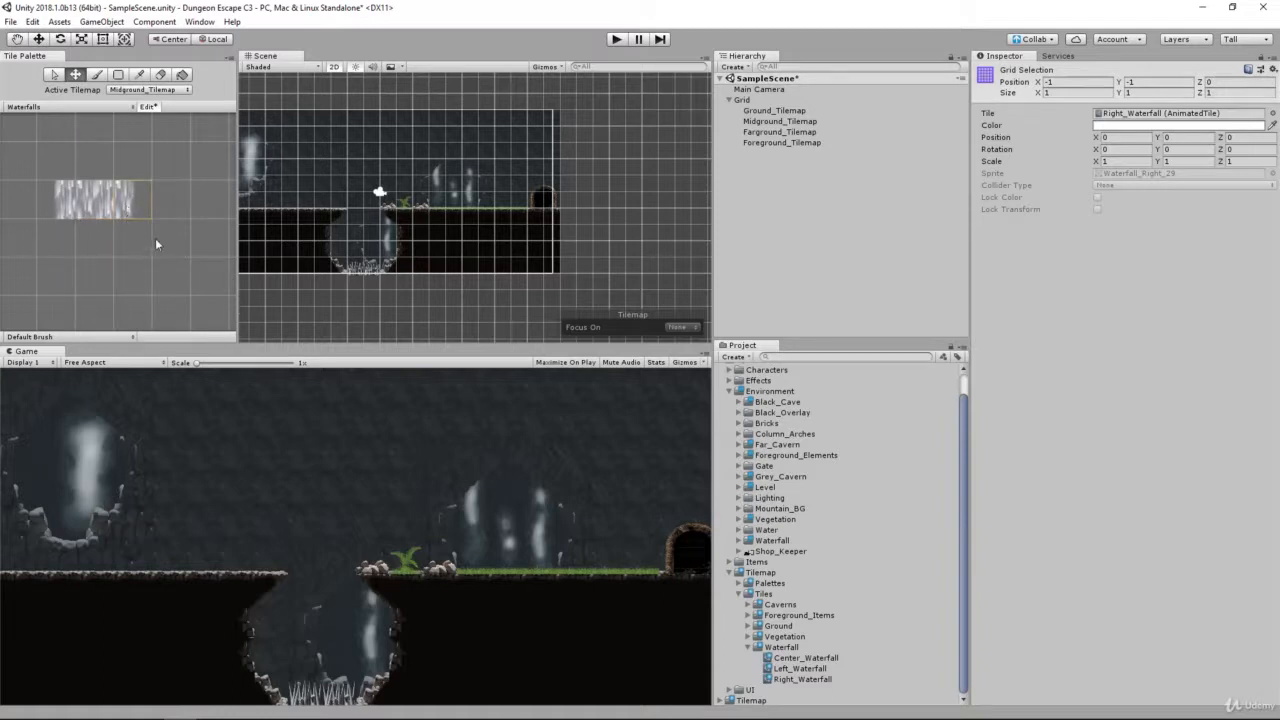
pyautogui.click(148, 107)
pyautogui.hotkey('ctrl', 's')
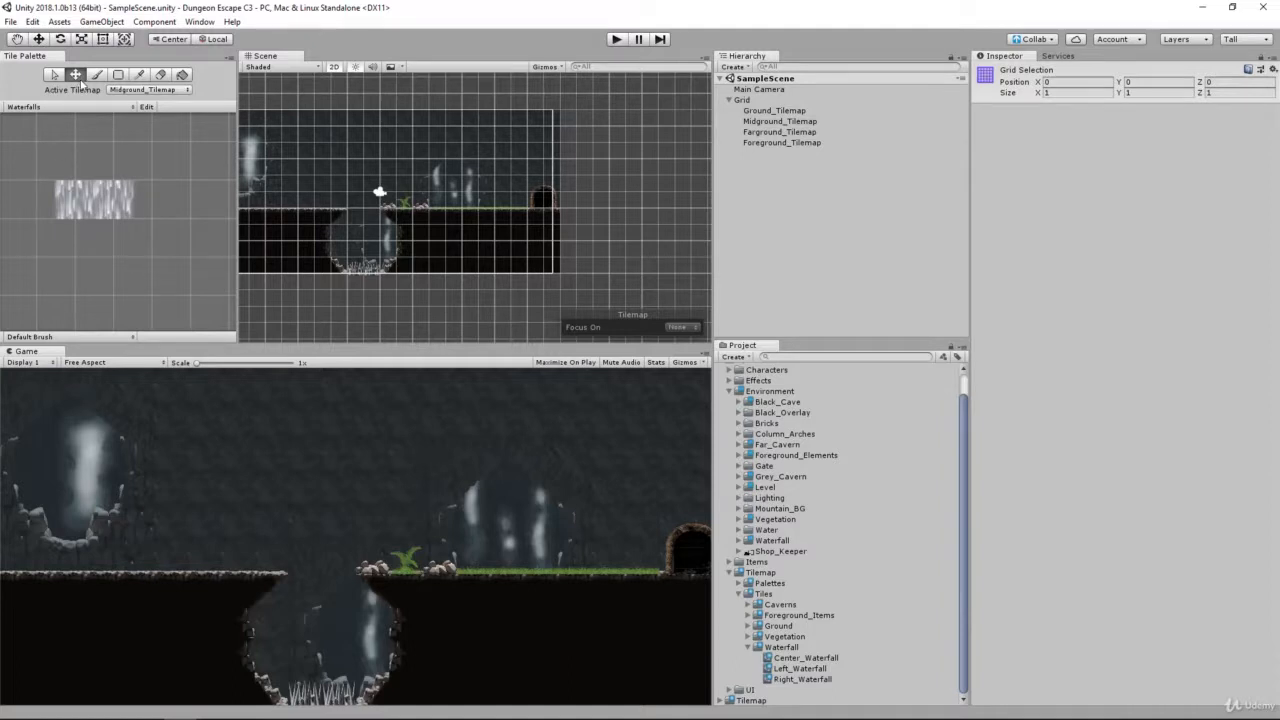
# Step: Choose the paint brush and set the active tilemap to Foreground_Tilemap
pyautogui.click(96, 76)
pyautogui.click(128, 92)
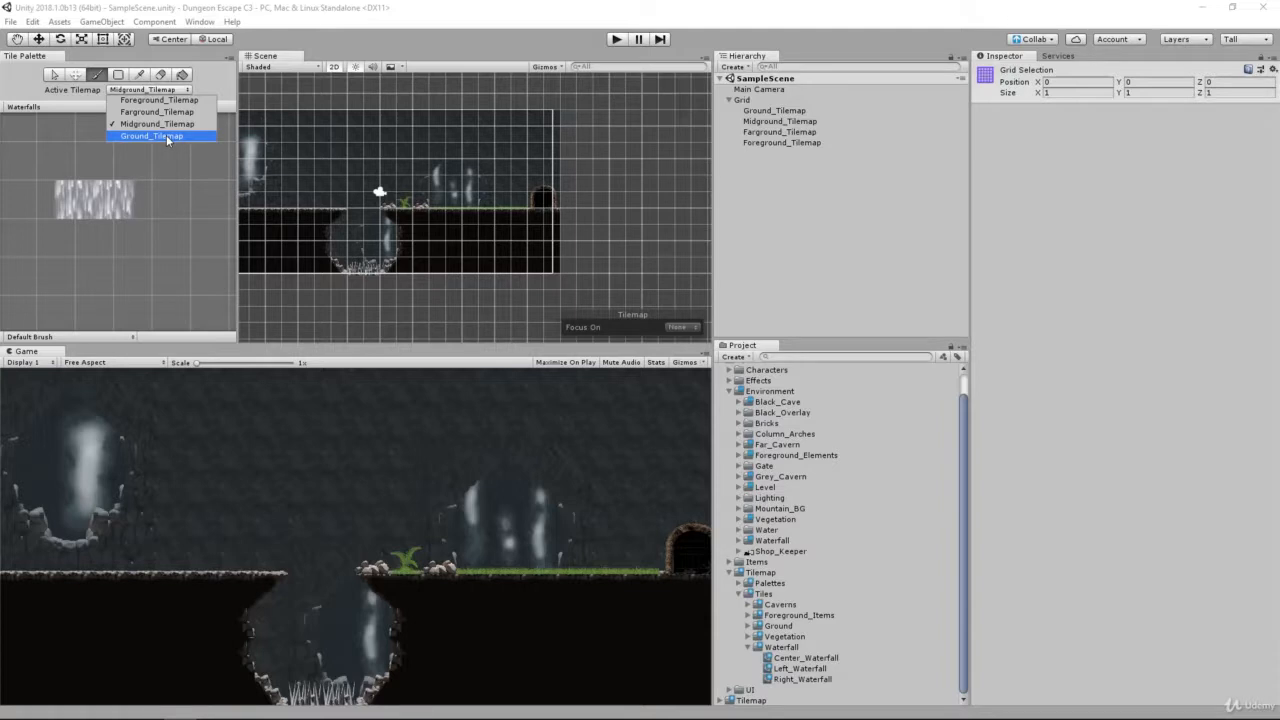
pyautogui.click(160, 100)
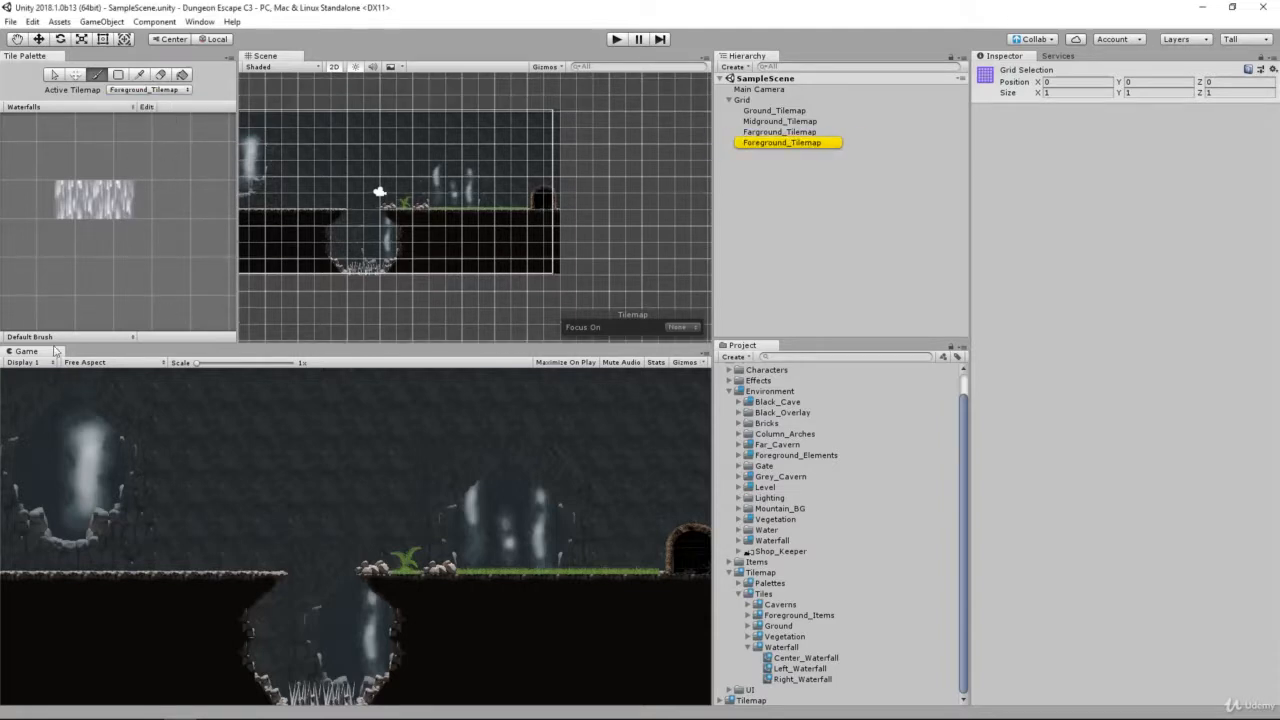
# Step: Try painting horizontal strips of the center waterfall tile below the ground line, and undo them
pyautogui.click(92, 210)
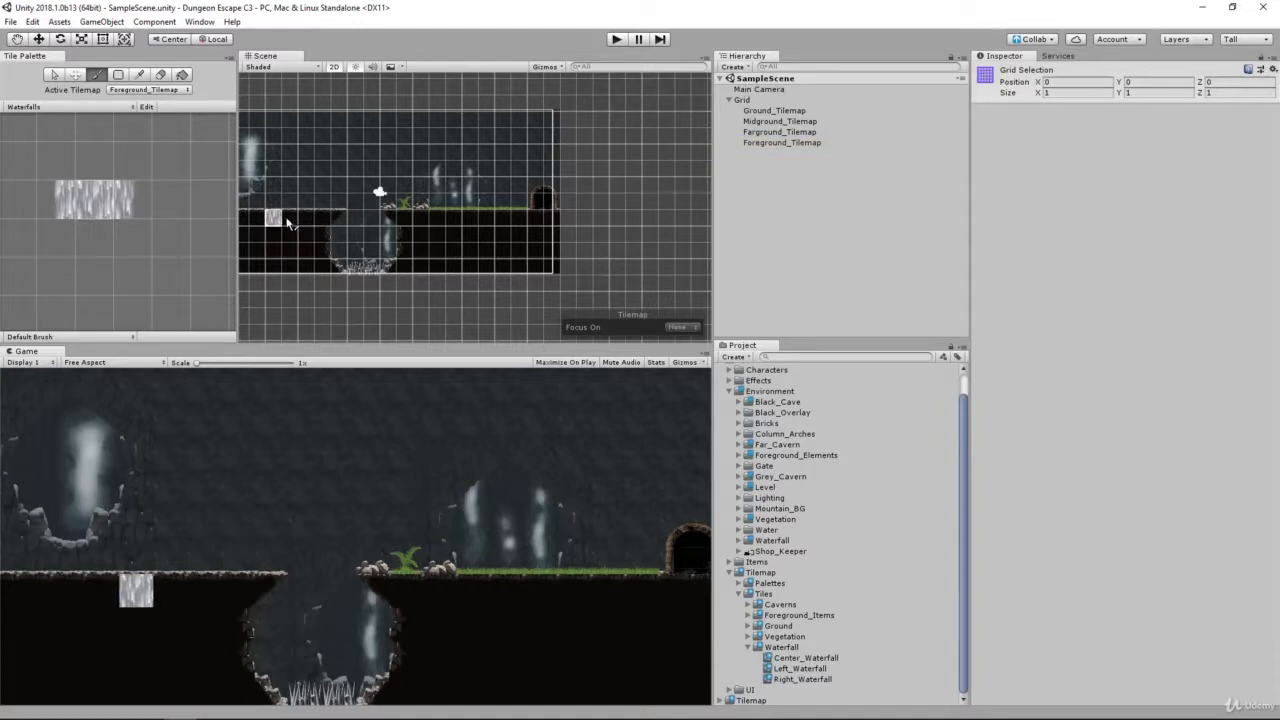
pyautogui.moveTo(286, 216)
pyautogui.mouseDown()
pyautogui.moveTo(392, 216)
pyautogui.moveTo(487, 243)
pyautogui.mouseUp()
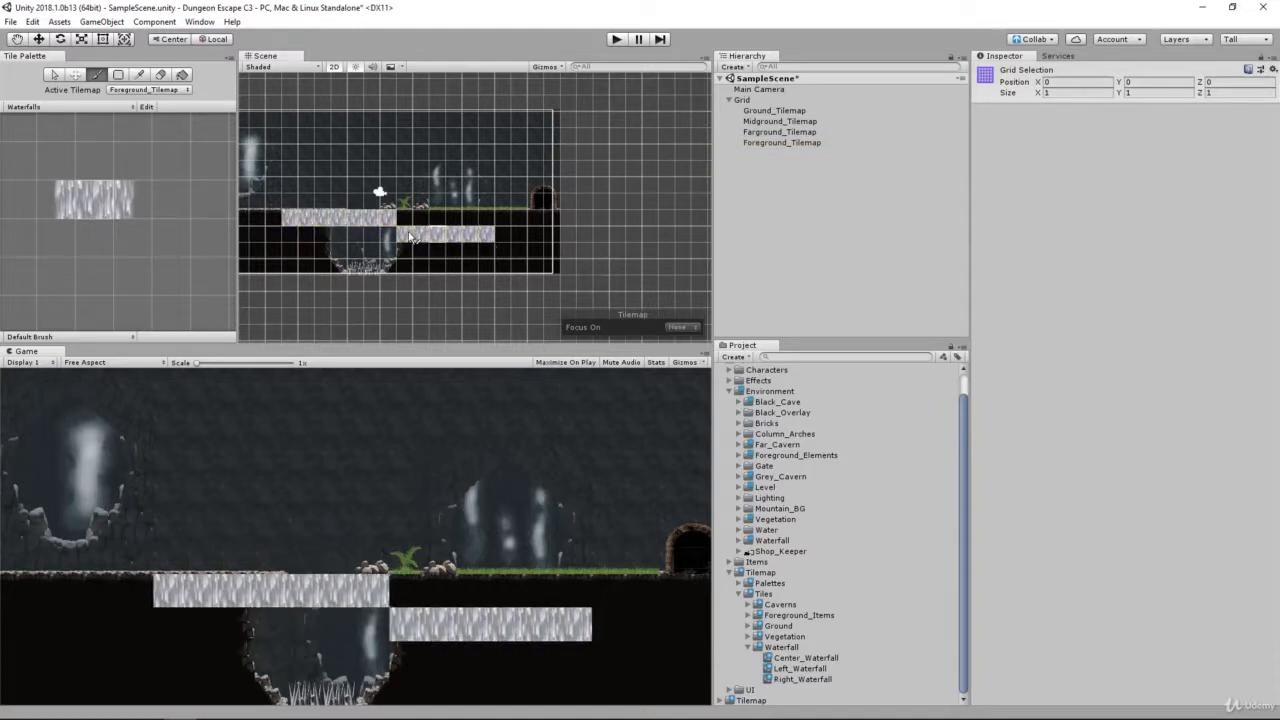
pyautogui.hotkey('ctrl', 'z')
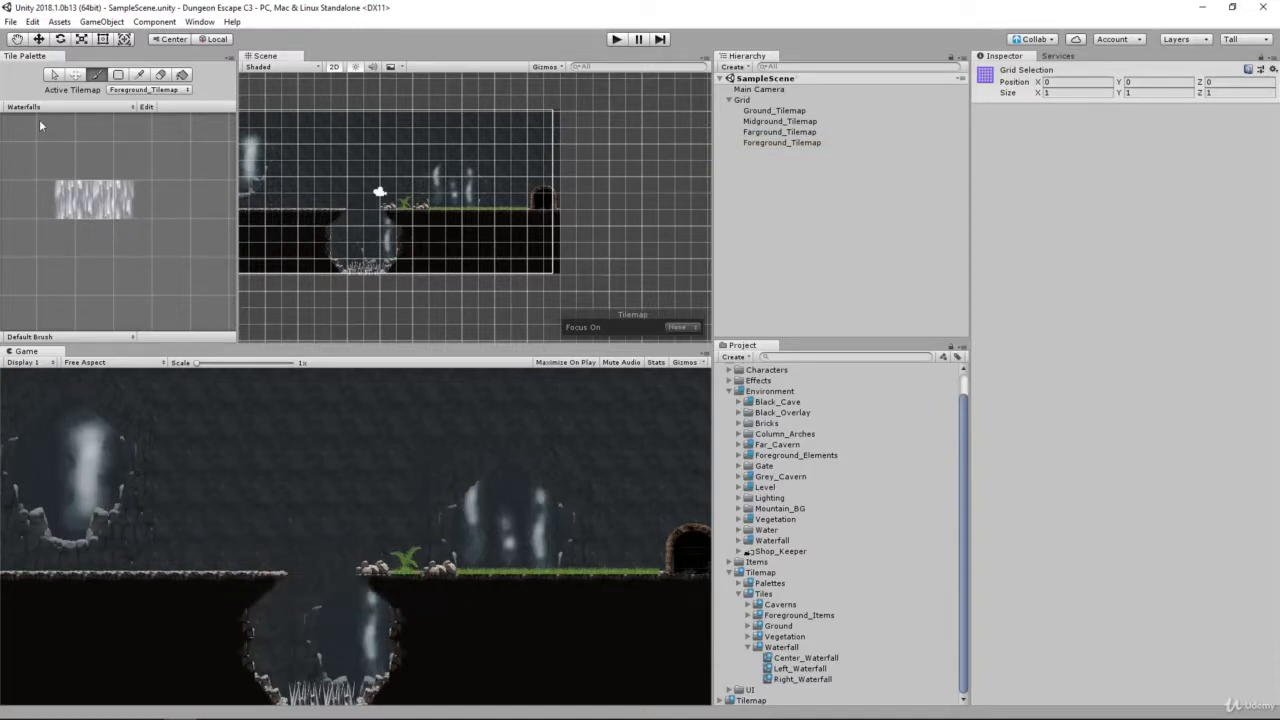
# Step: Pick the left, center and right waterfall tiles together as one three-tile brush and reactivate painting
pyautogui.moveTo(54, 187)
pyautogui.mouseDown()
pyautogui.moveTo(117, 191)
pyautogui.moveTo(62, 202)
pyautogui.moveTo(121, 200)
pyautogui.mouseUp()
pyautogui.press('w')
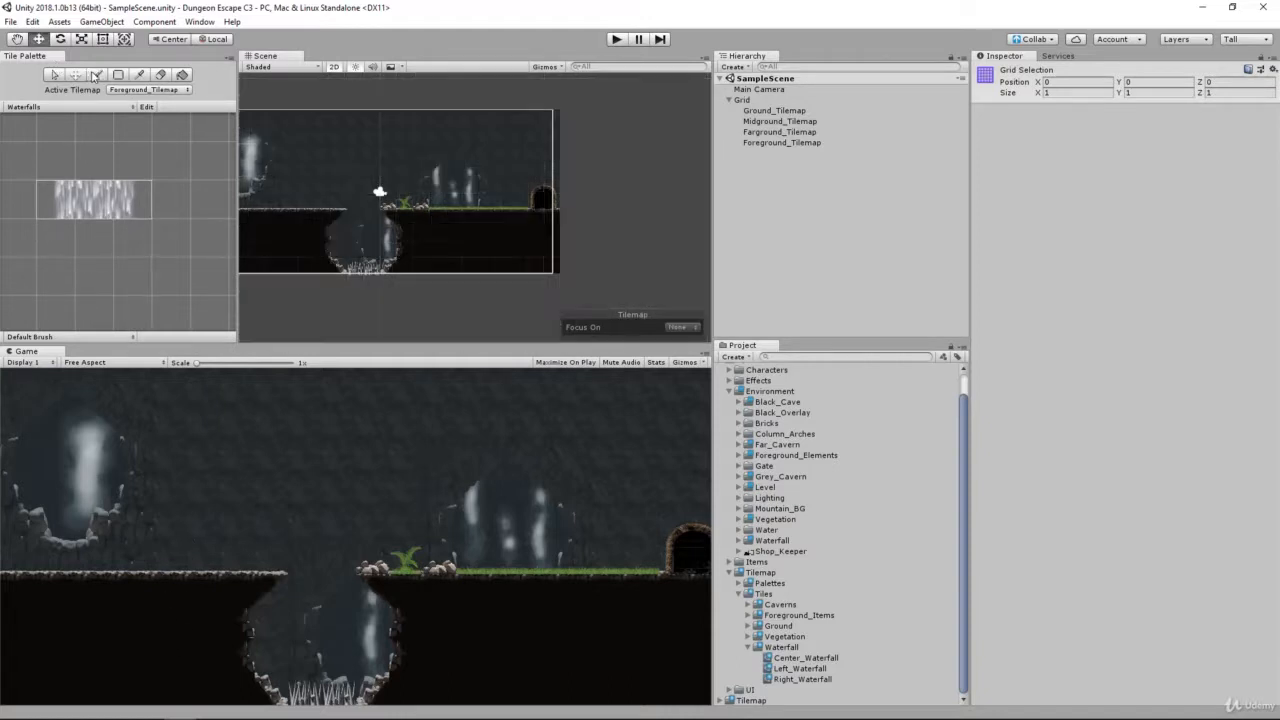
pyautogui.press('b')
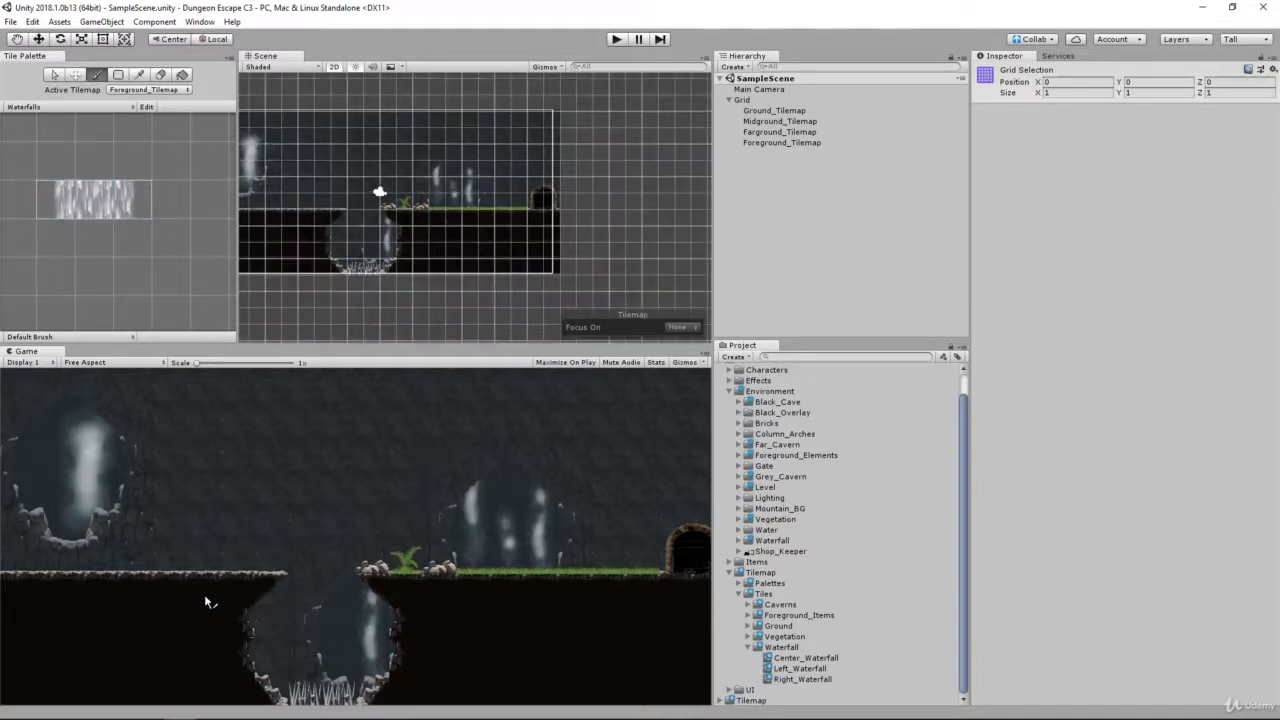
# Step: Try painting a horizontal run with the three-tile waterfall brush across the ground, and undo it
pyautogui.moveTo(258, 218); pyautogui.dragTo(466, 224)
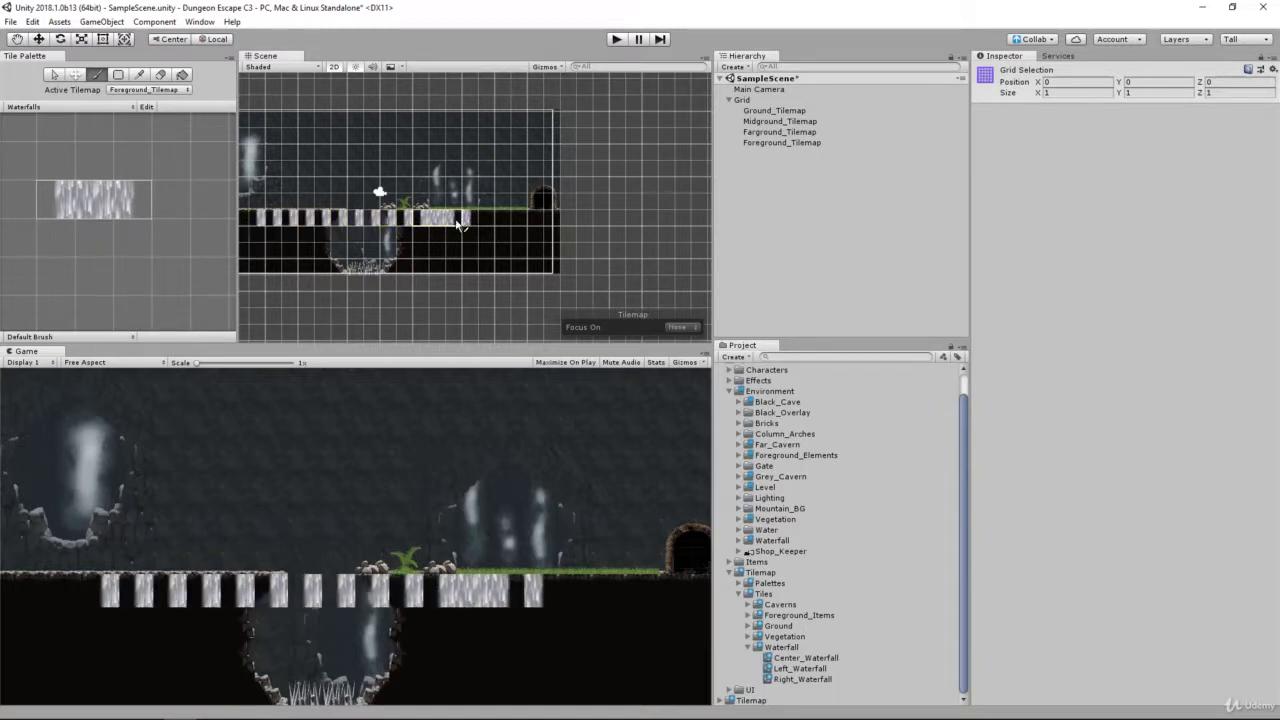
pyautogui.hotkey('ctrl', 'z')
pyautogui.hotkey('ctrl', 'z')
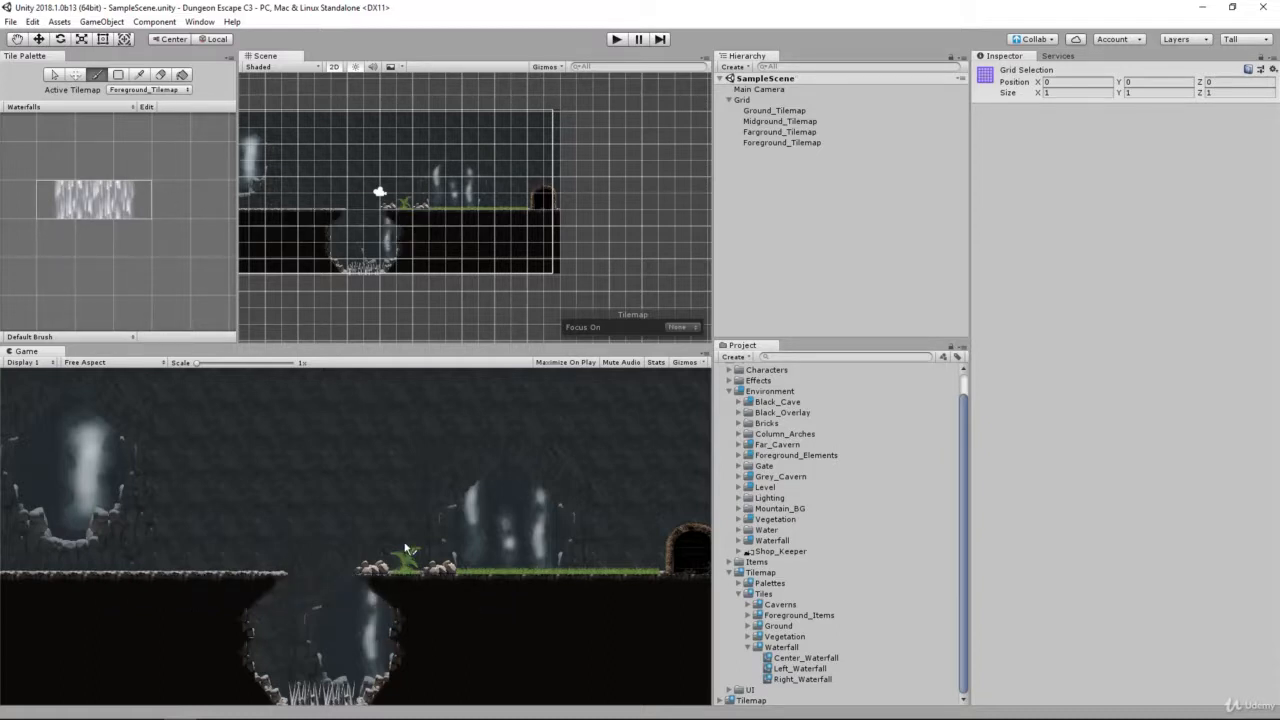
# Step: Paint a narrow waterfall right of the pit and a wider one left of it, filling its middle with center tiles and erasing the overflow below
pyautogui.moveTo(437, 226); pyautogui.dragTo(434, 269)
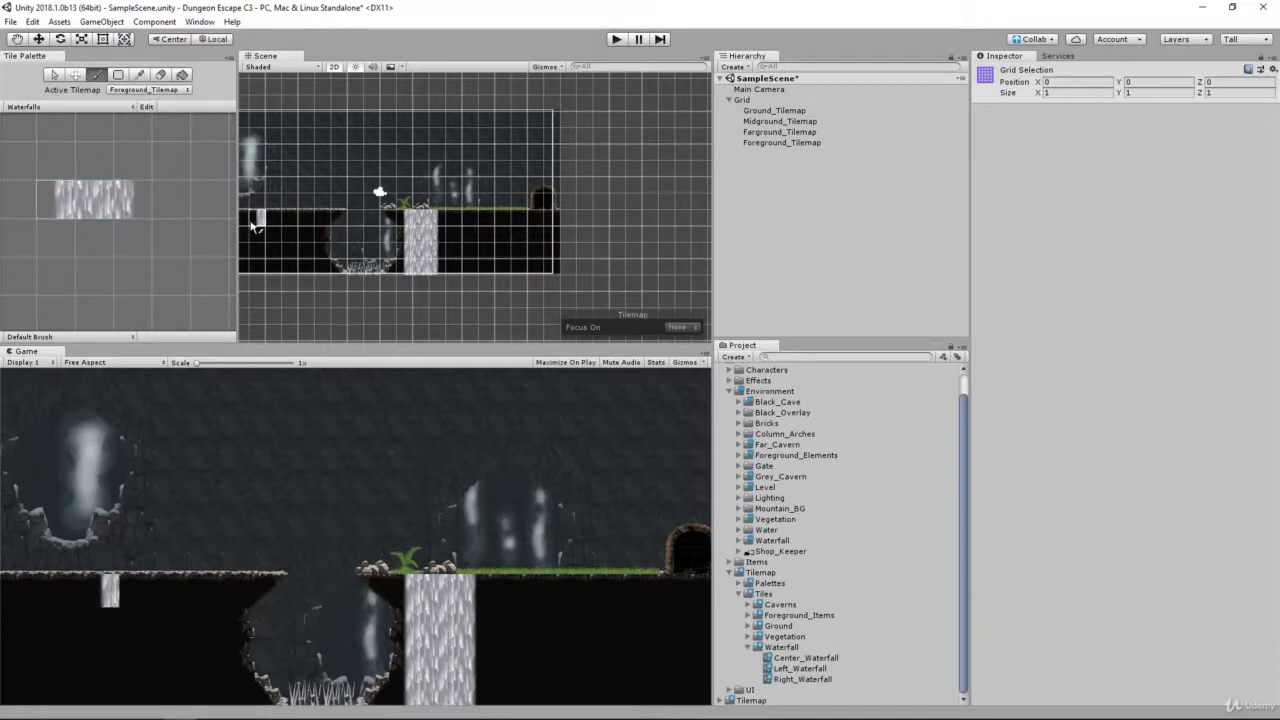
pyautogui.click(90, 206)
pyautogui.moveTo(283, 227); pyautogui.dragTo(312, 220)
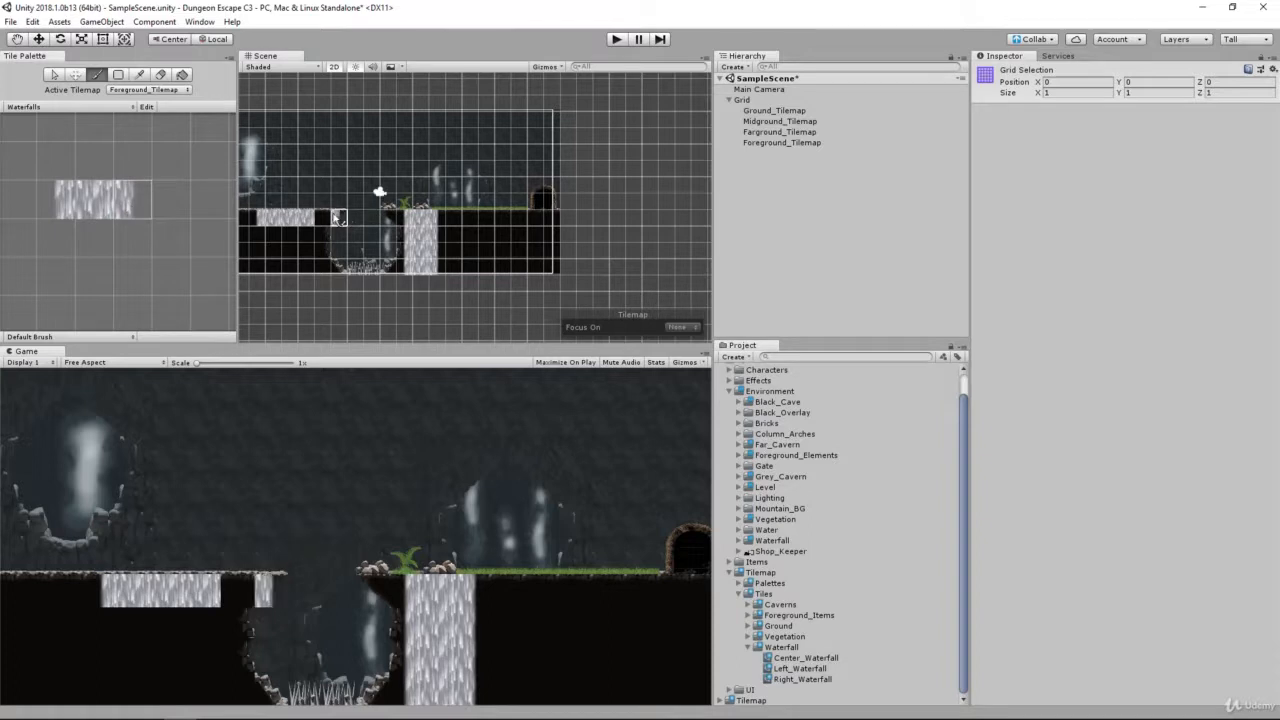
pyautogui.click(322, 217)
pyautogui.moveTo(51, 204); pyautogui.dragTo(126, 203)
pyautogui.moveTo(261, 226)
pyautogui.mouseDown()
pyautogui.moveTo(262, 268)
pyautogui.moveTo(325, 293)
pyautogui.mouseUp()
pyautogui.click(90, 208)
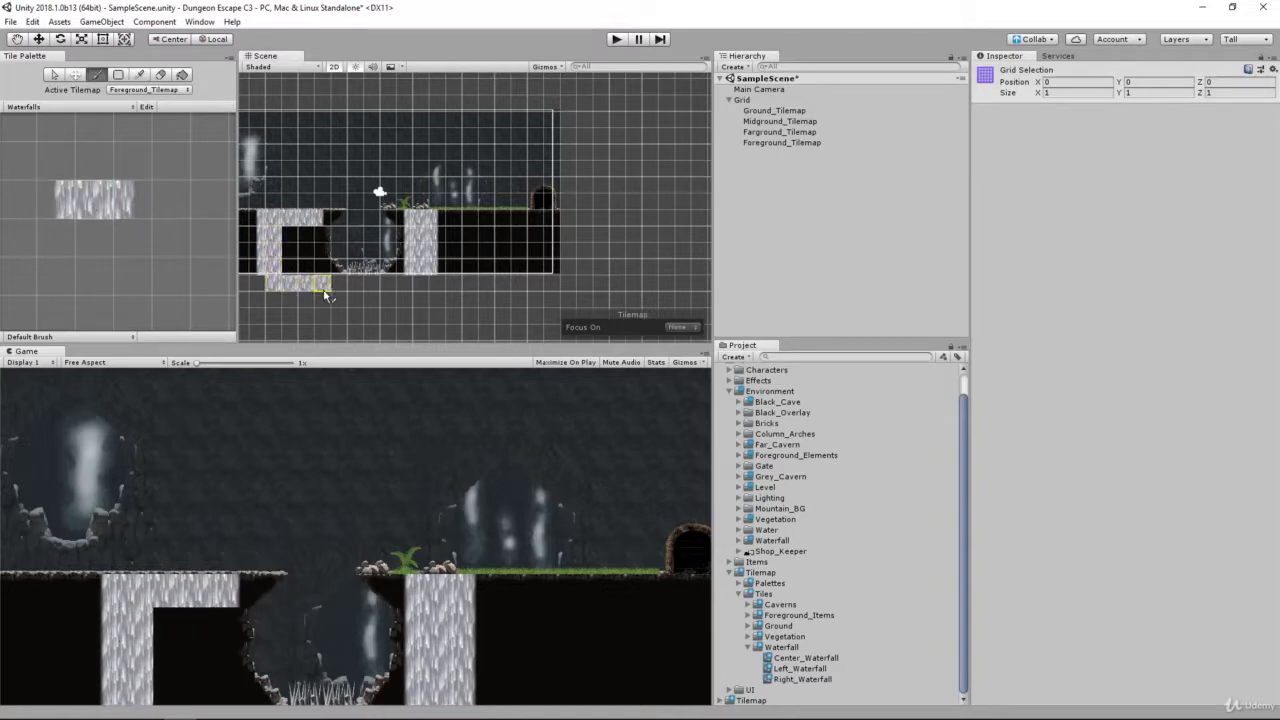
pyautogui.moveTo(287, 234)
pyautogui.mouseDown()
pyautogui.moveTo(293, 279)
pyautogui.moveTo(322, 258)
pyautogui.moveTo(328, 283)
pyautogui.mouseUp()
pyautogui.click(160, 76)
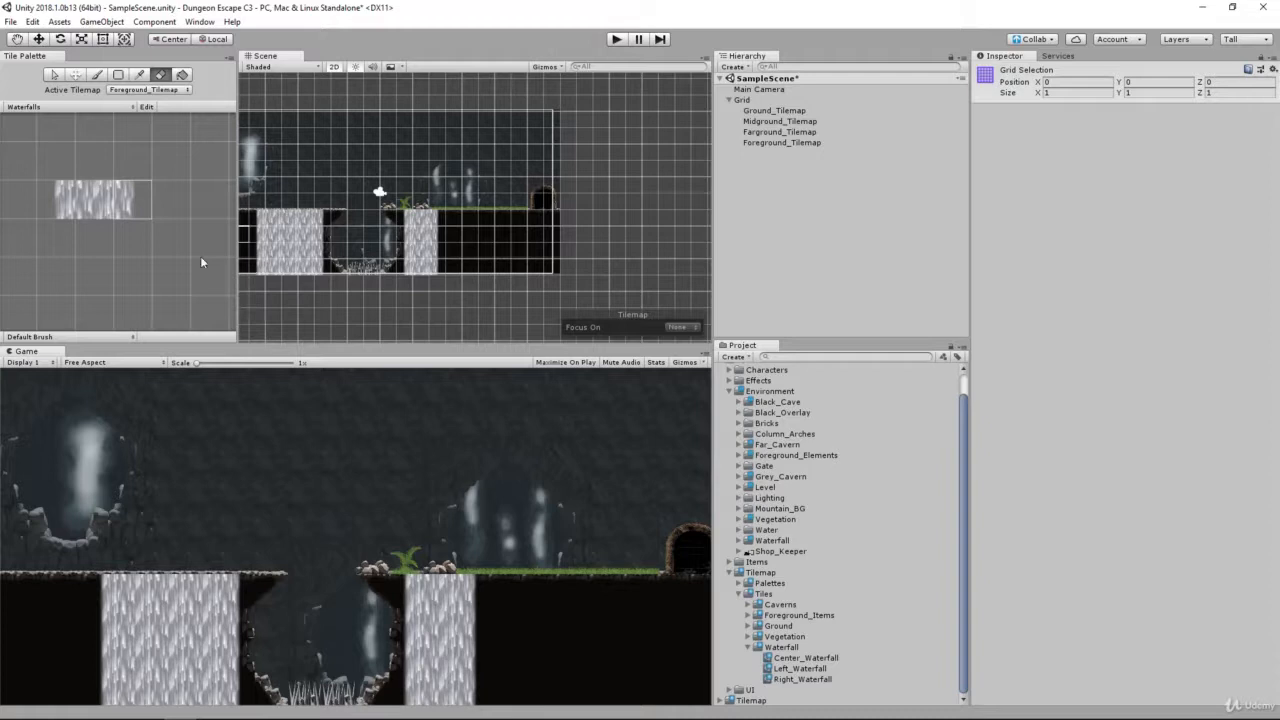
# Step: Run the scene to check the painted waterfalls' animation, and stop play mode
pyautogui.click(617, 40)
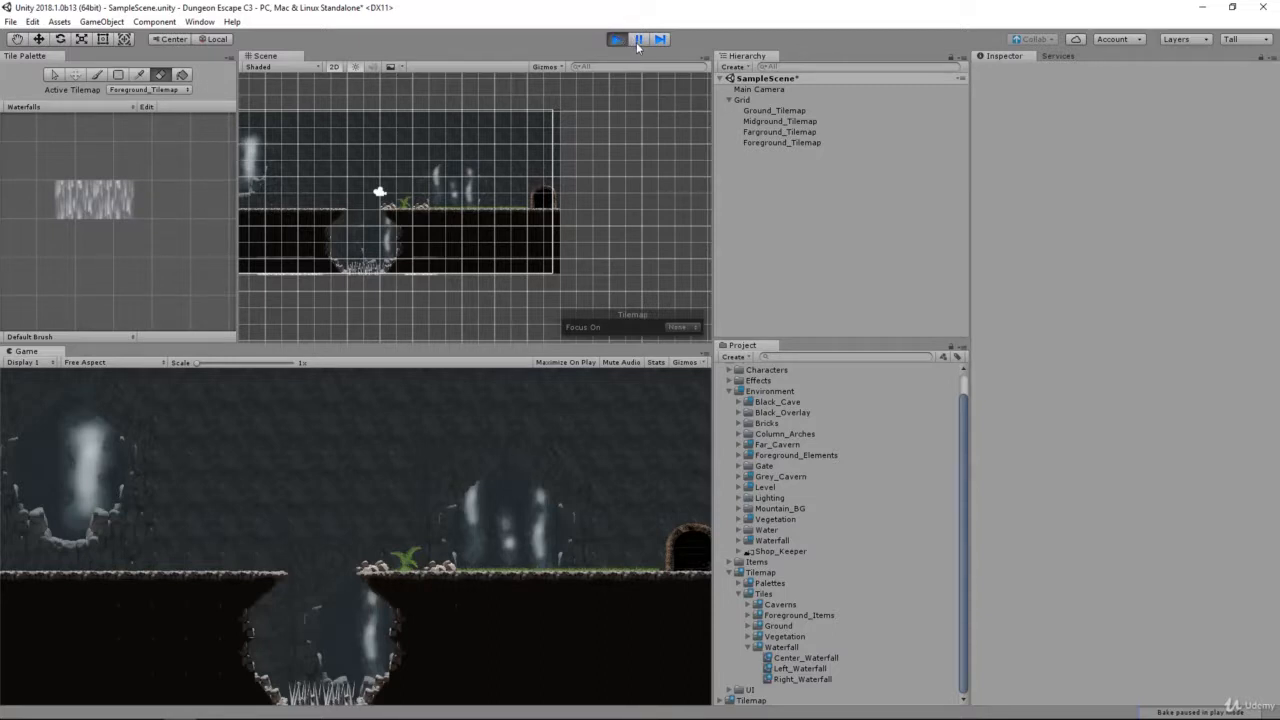
pyautogui.click(626, 40)
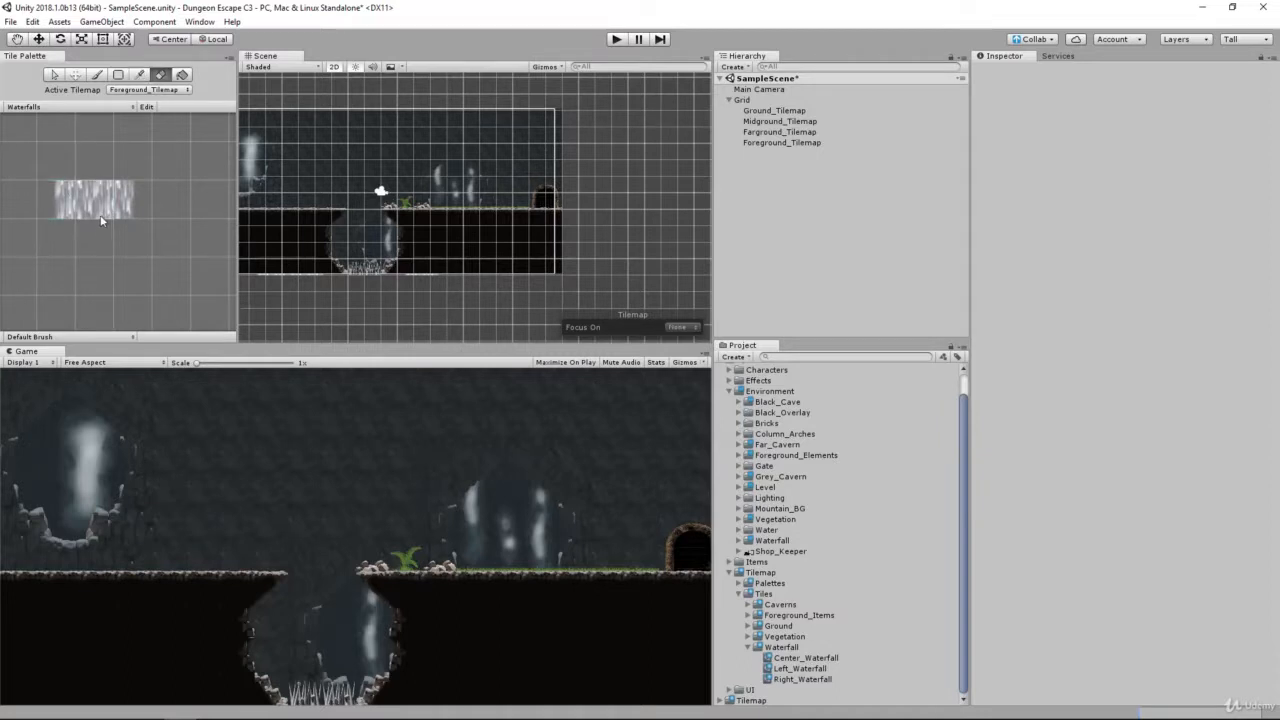
# Step: Reselect the center waterfall tile for painting on Foreground_Tilemap and set the scene view's Focus On to Tilemap
pyautogui.click(96, 74)
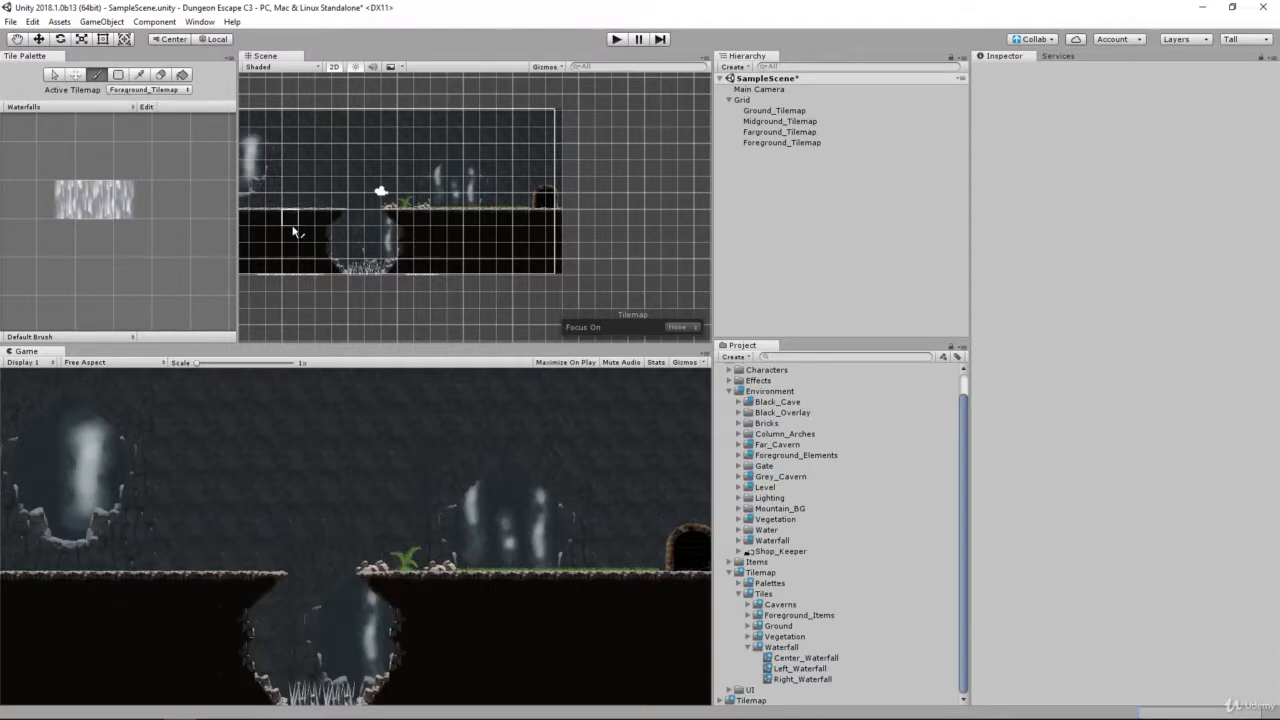
pyautogui.click(97, 189)
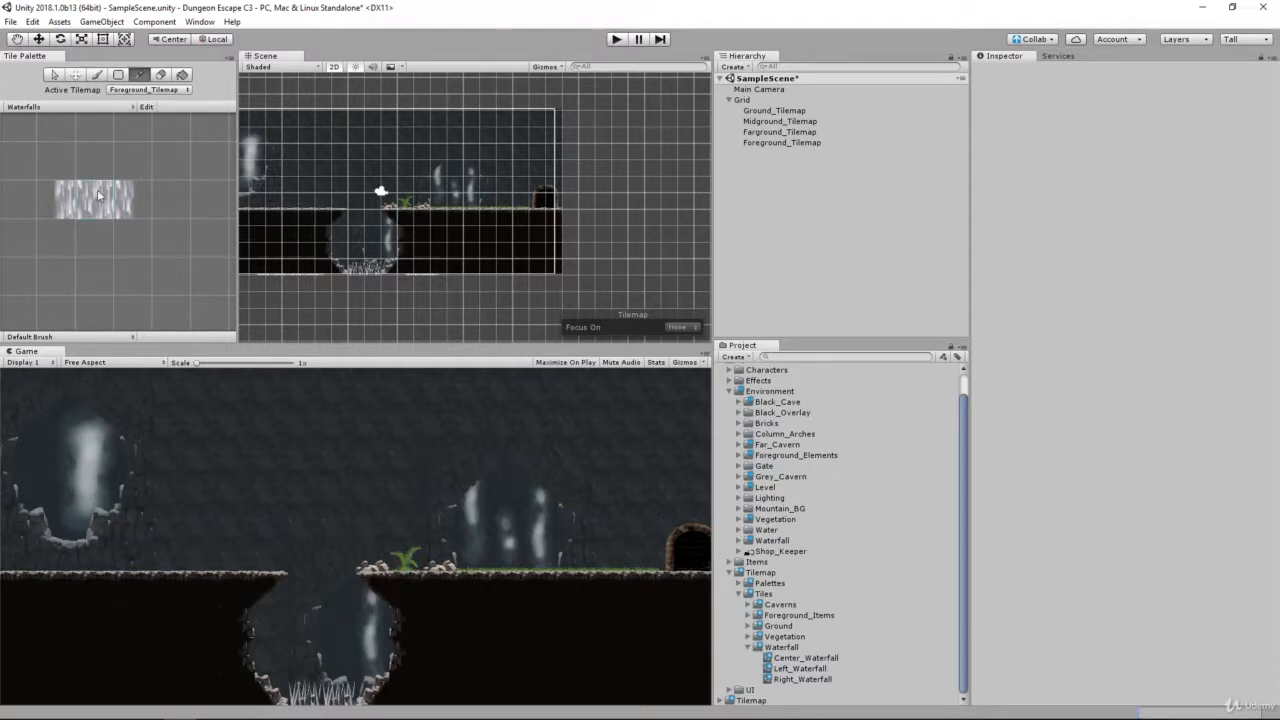
pyautogui.click(148, 89)
pyautogui.click(150, 98)
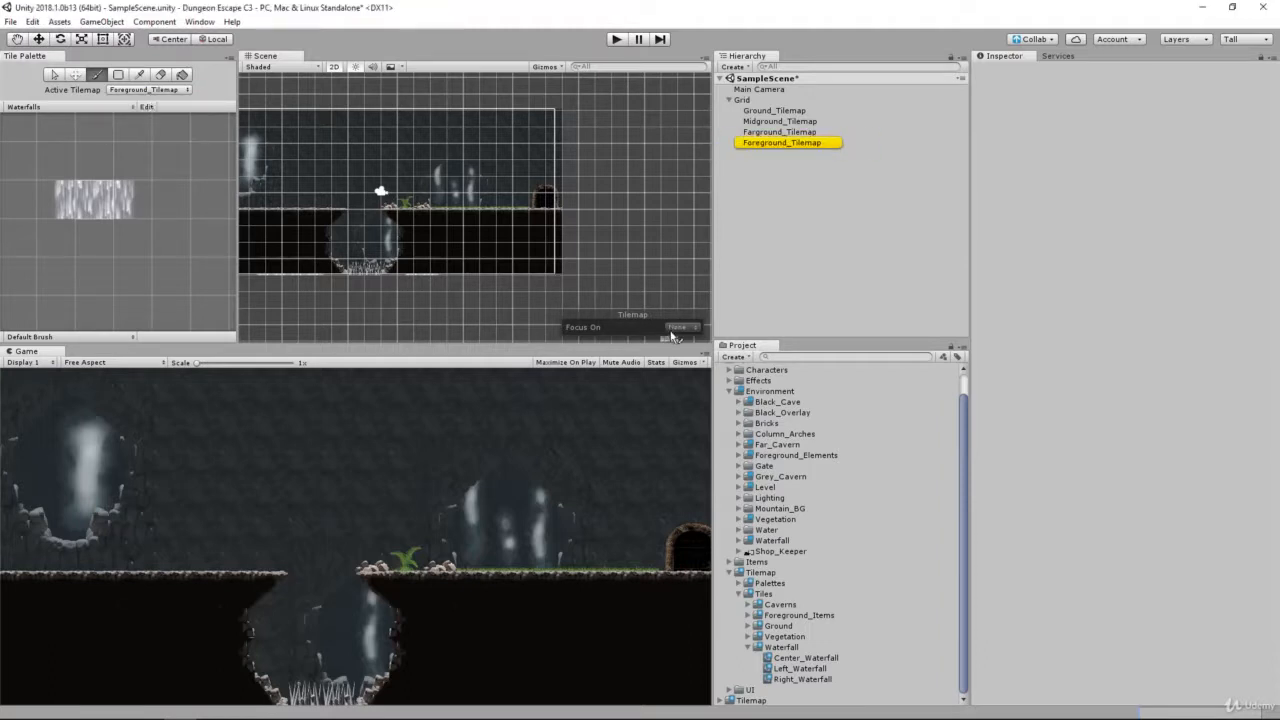
pyautogui.click(677, 327)
pyautogui.click(692, 357)
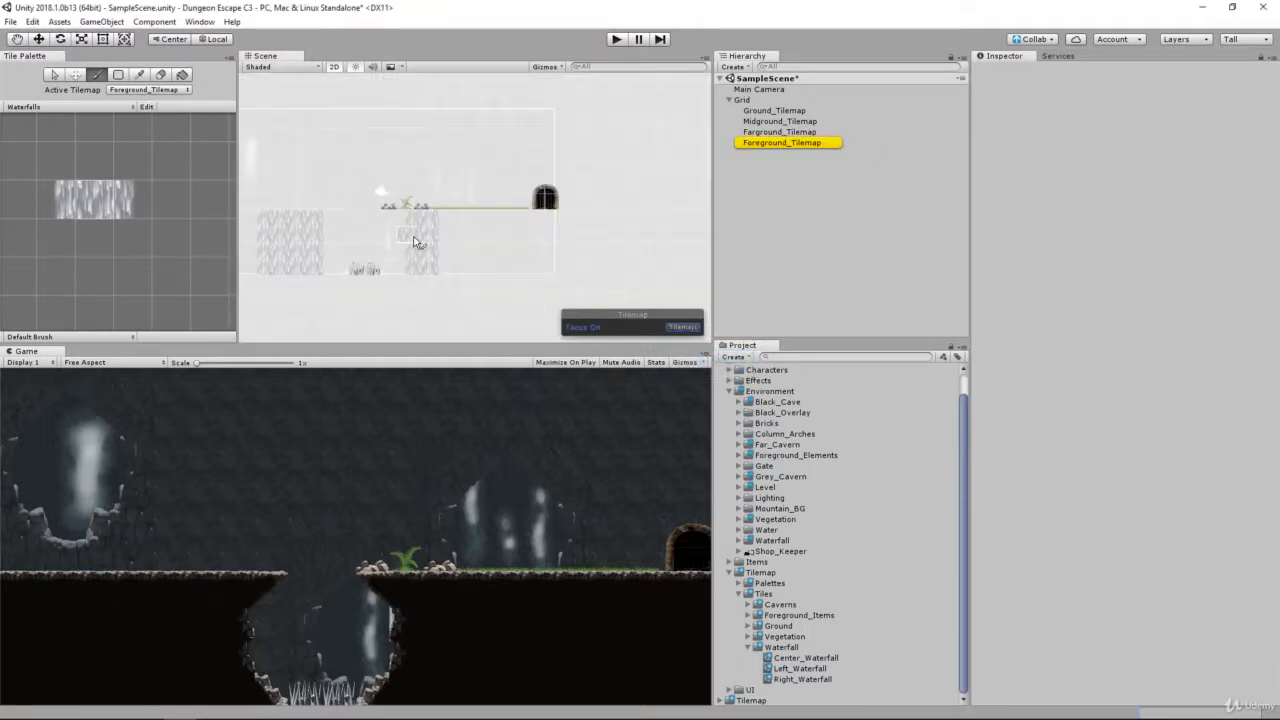
pyautogui.click(358, 266)
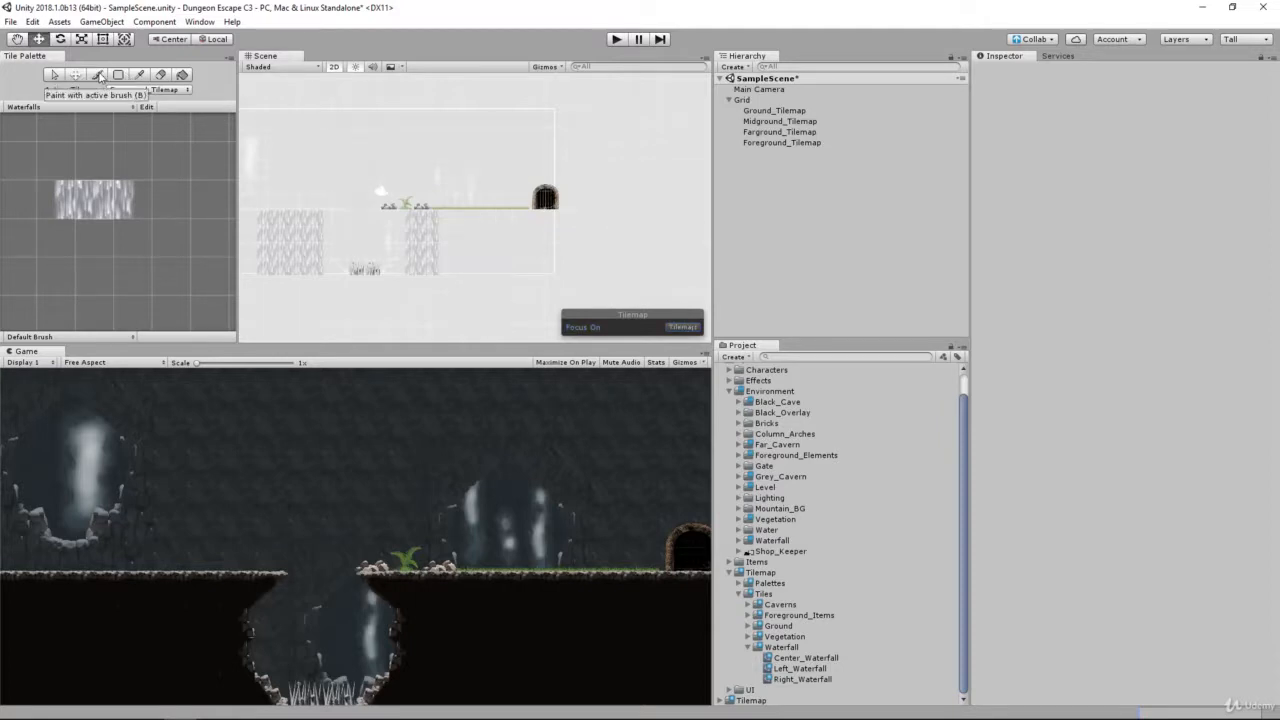
# Step: Set the scene view's Focus On to None and Foreground_Tilemap's Order in Layer to 3
pyautogui.click(683, 327)
pyautogui.click(690, 340)
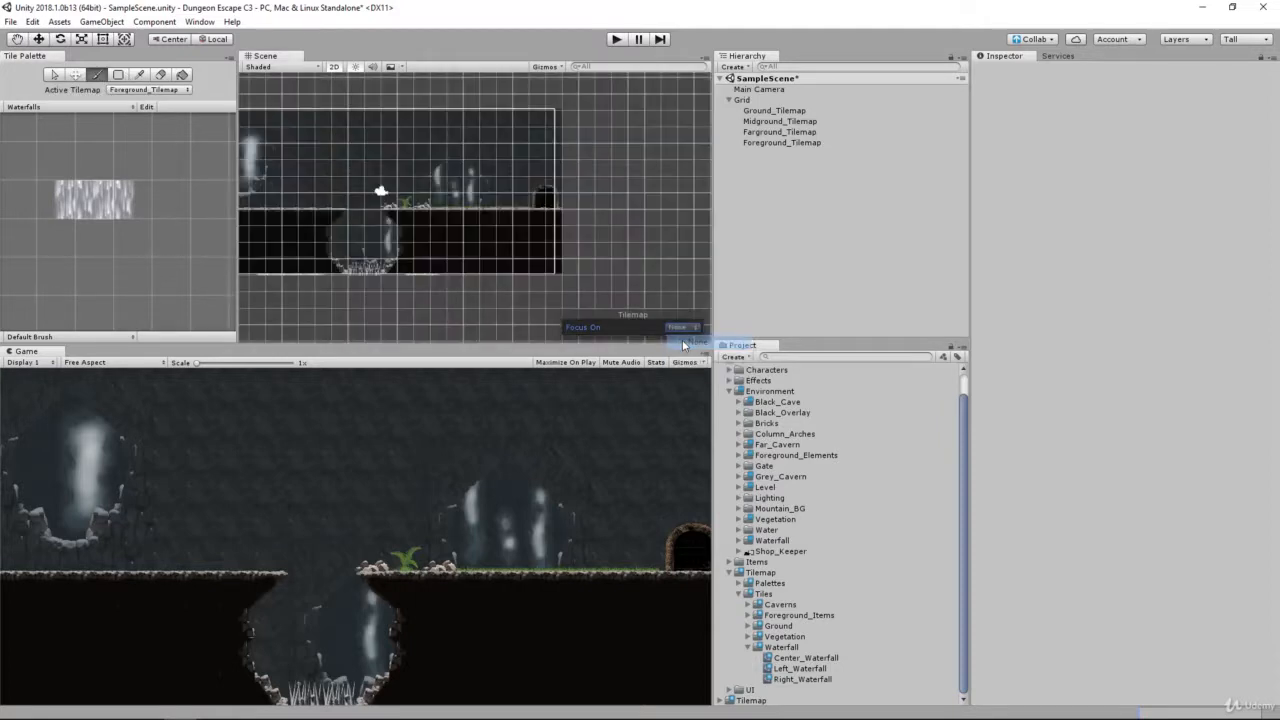
pyautogui.click(775, 143)
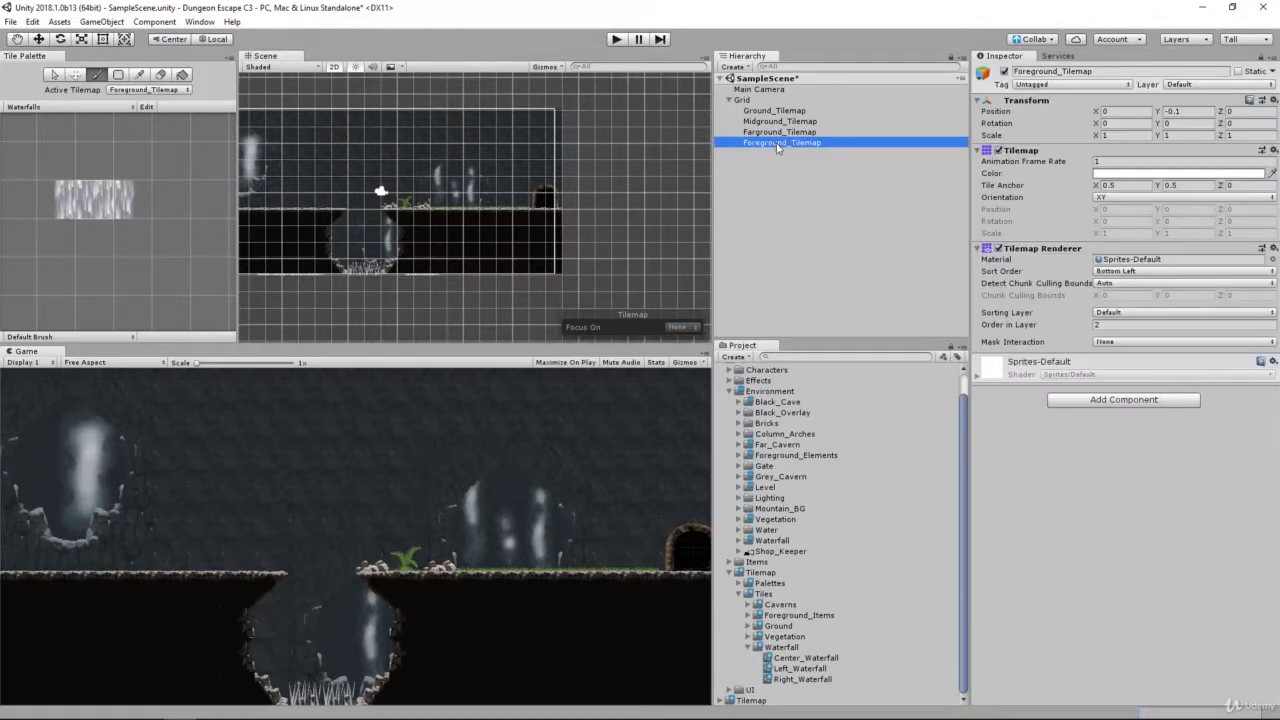
pyautogui.click(1111, 326)
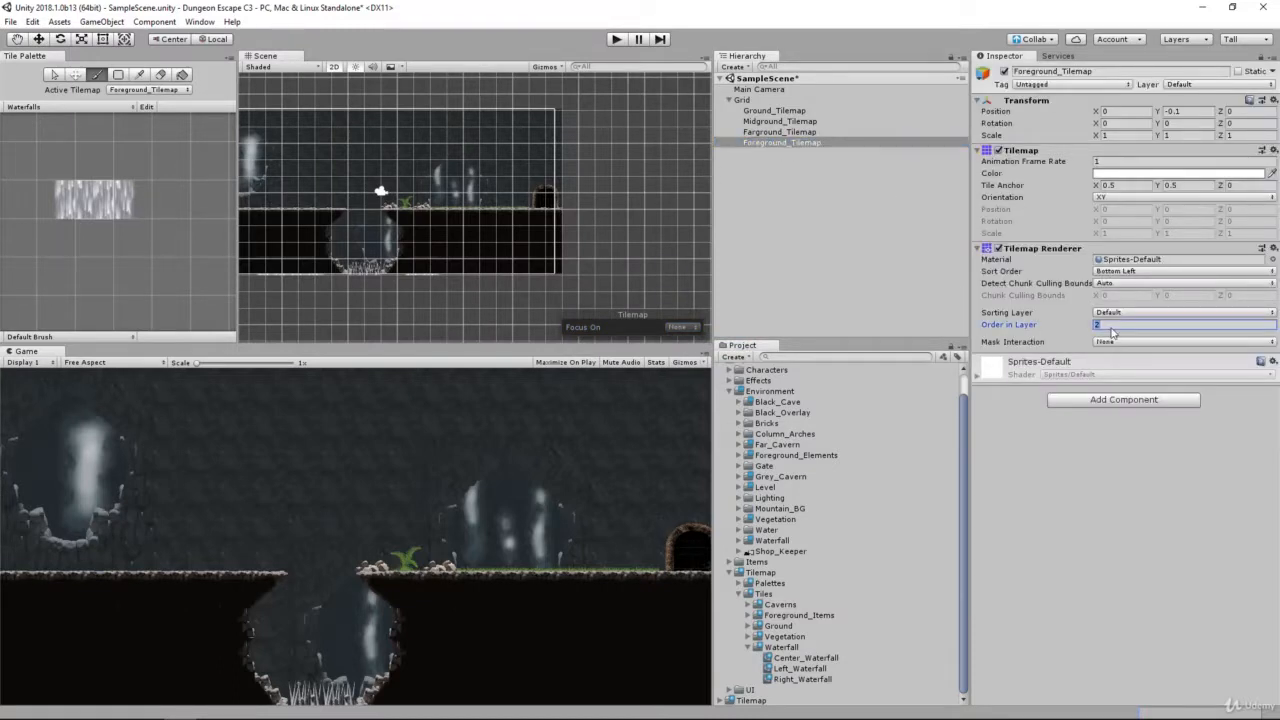
pyautogui.write('1')
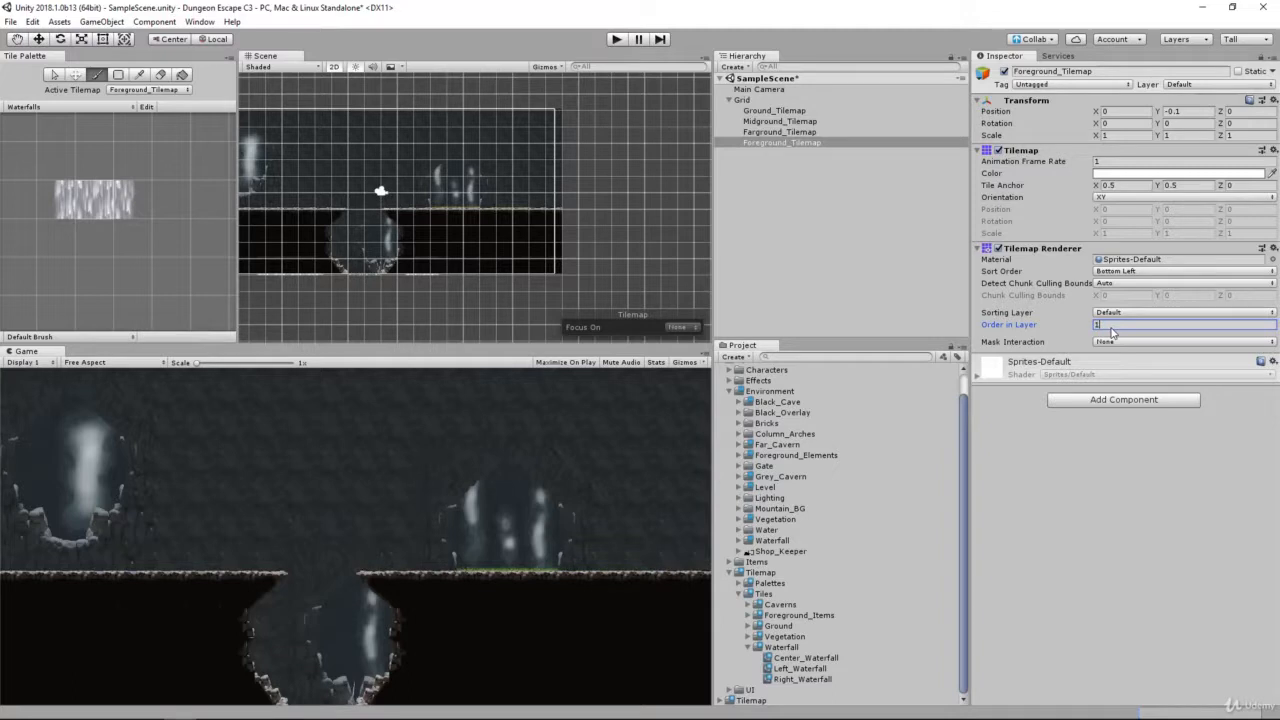
pyautogui.press('BackSpace')
pyautogui.write('2')
pyautogui.press('BackSpace')
pyautogui.write('3')
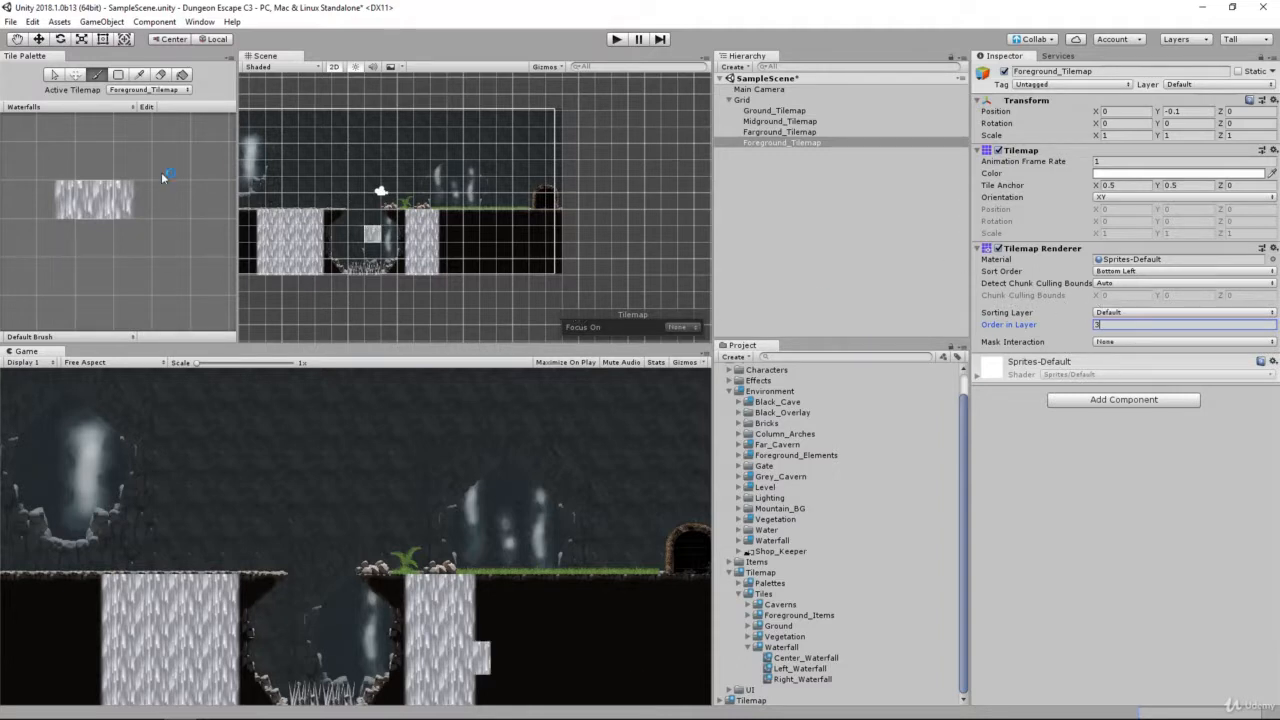
# Step: Run the scene to check how the waterfalls animate in front of the ground, and stop play mode
pyautogui.click(617, 40)
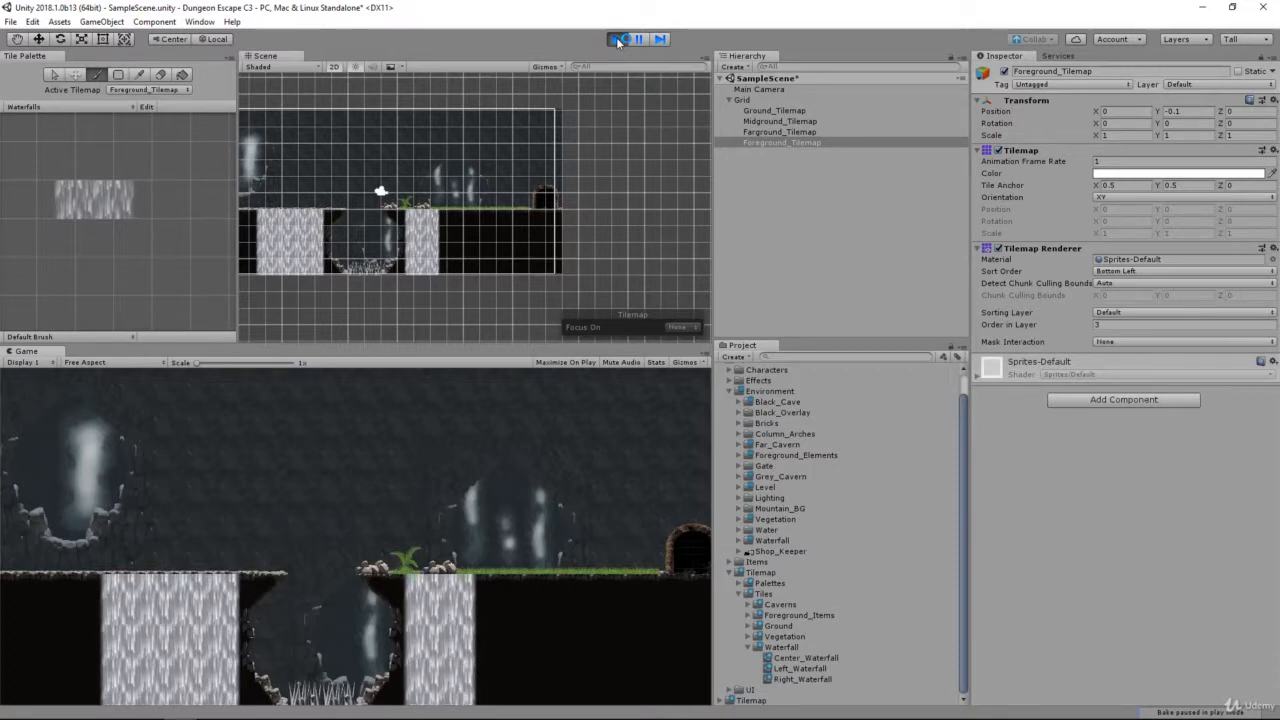
pyautogui.click(616, 40)
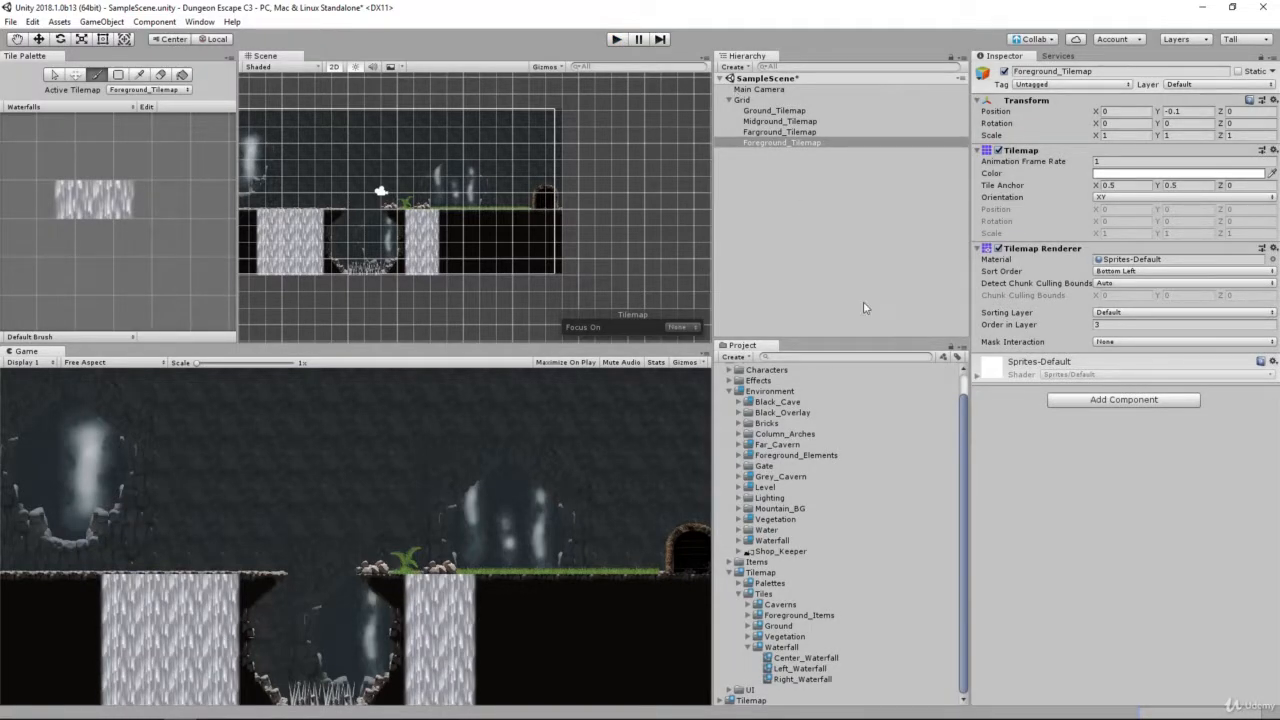
# Step: Set the minimum and maximum animation speed of the Center_Waterfall tile to 30
pyautogui.click(800, 659)
pyautogui.keyDown('shift'); pyautogui.click(803, 679); pyautogui.keyUp('shift')
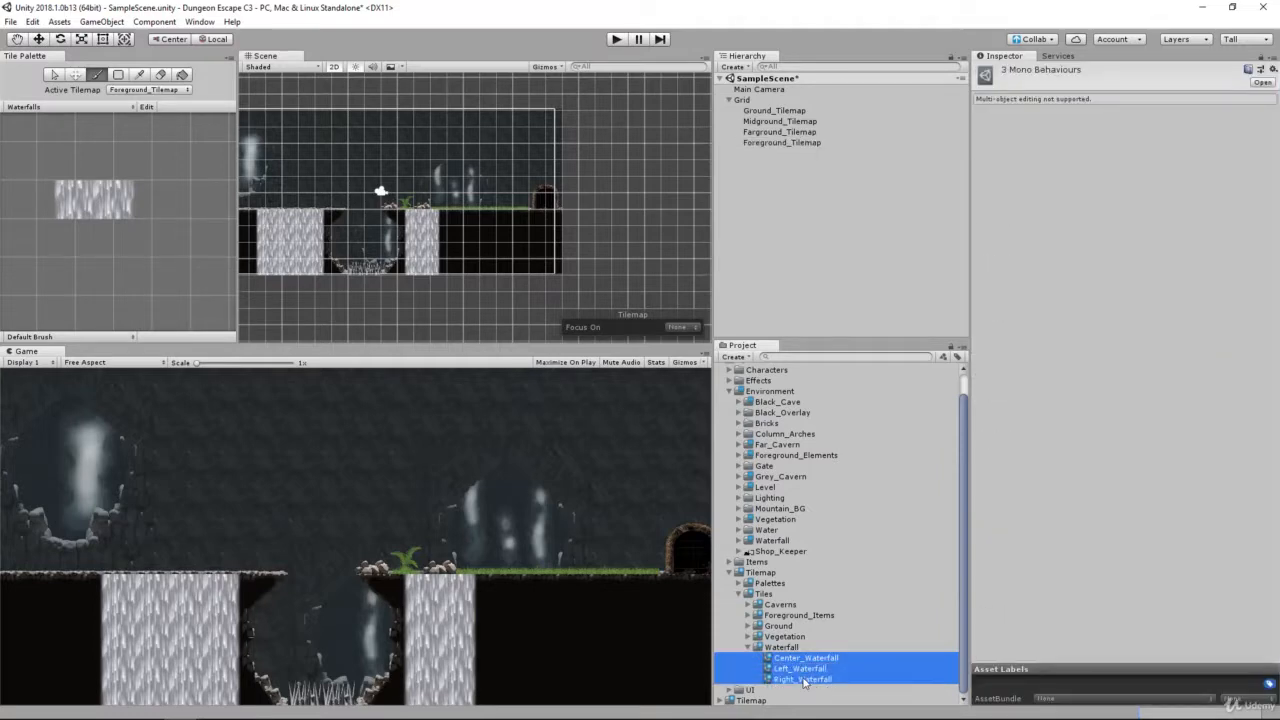
pyautogui.click(805, 659)
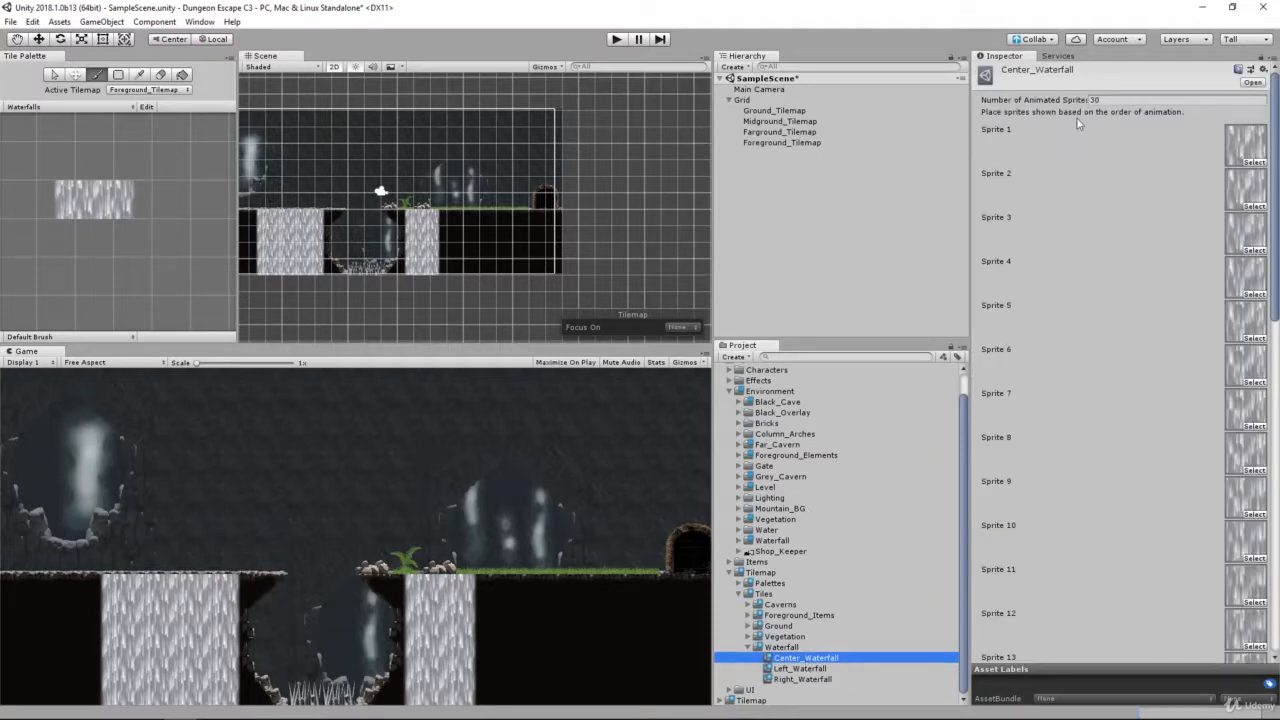
pyautogui.scroll(-15, 1125, 353)
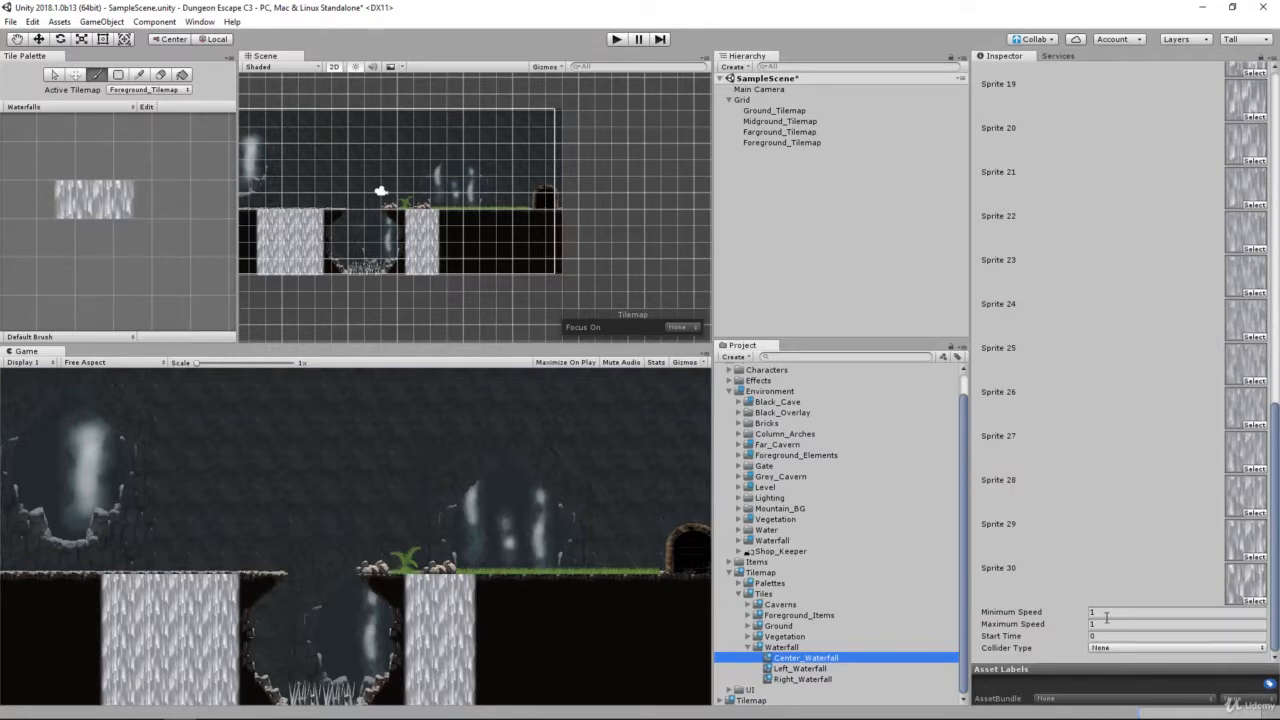
pyautogui.click(1104, 612)
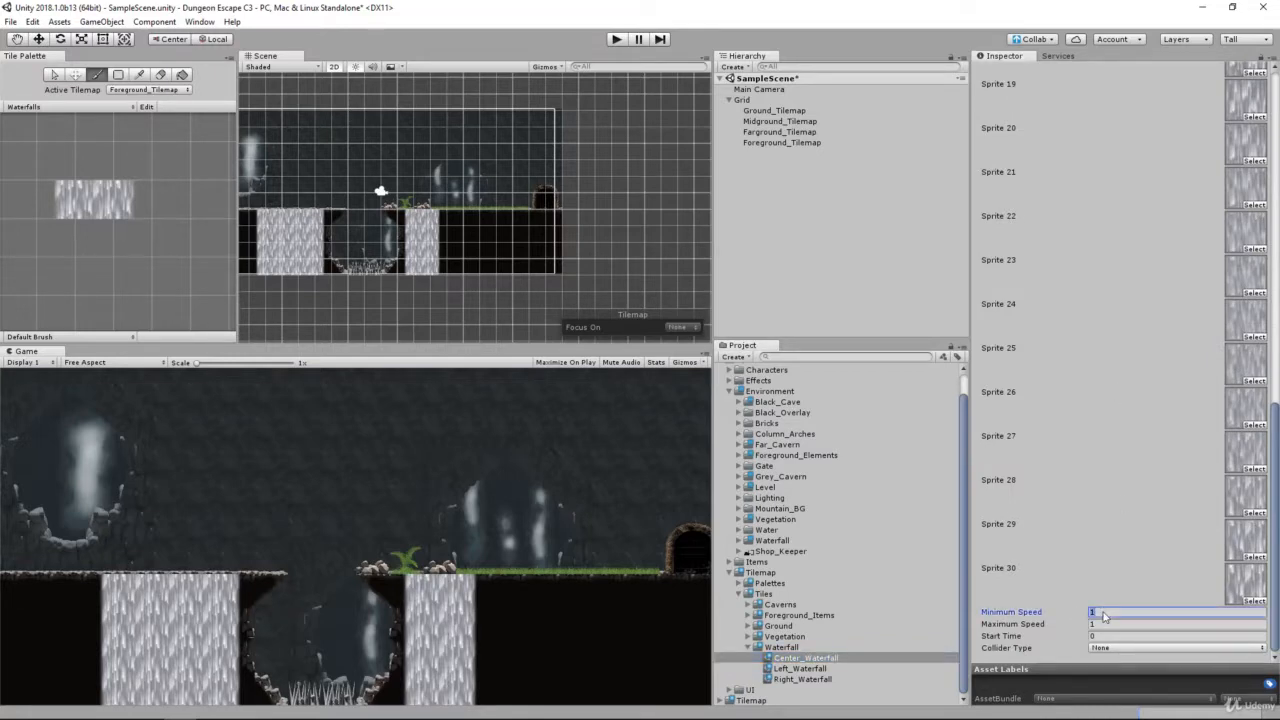
pyautogui.write('30')
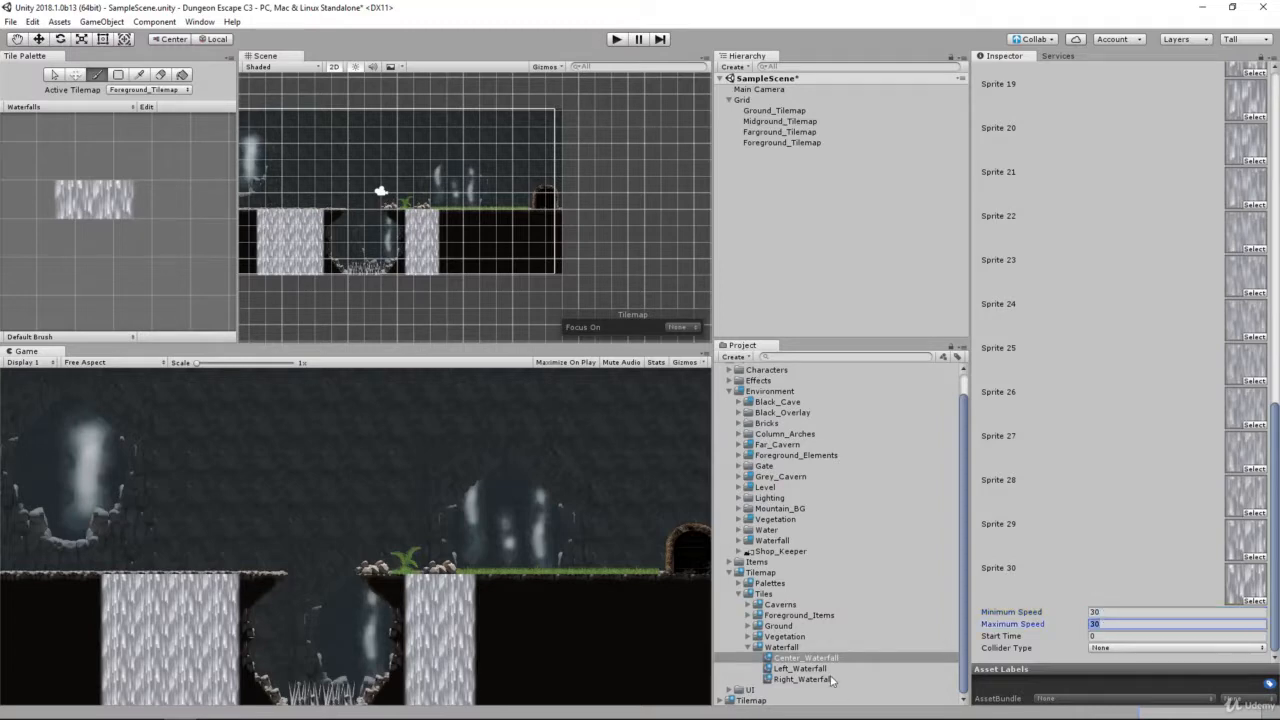
# Step: Set the minimum and maximum animation speed of the Left_Waterfall and Right_Waterfall tiles to 30
pyautogui.click(833, 668)
pyautogui.click(1114, 612)
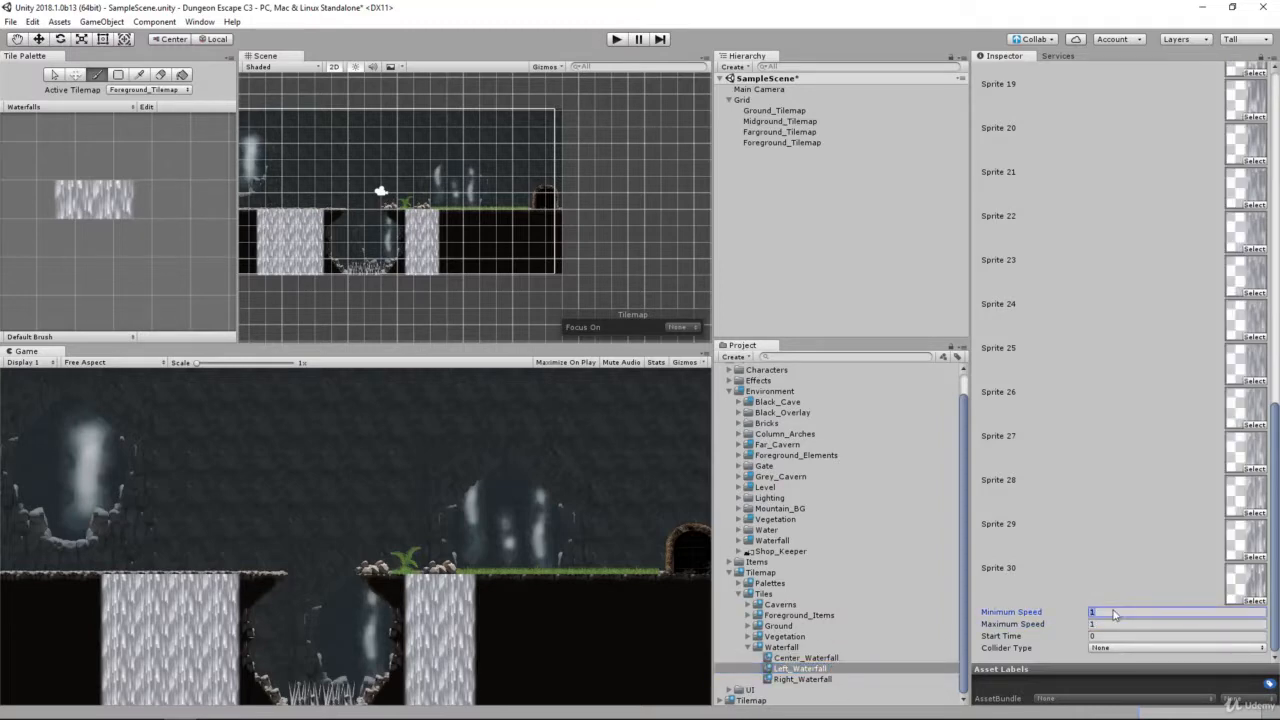
pyautogui.write('30')
pyautogui.click(800, 679)
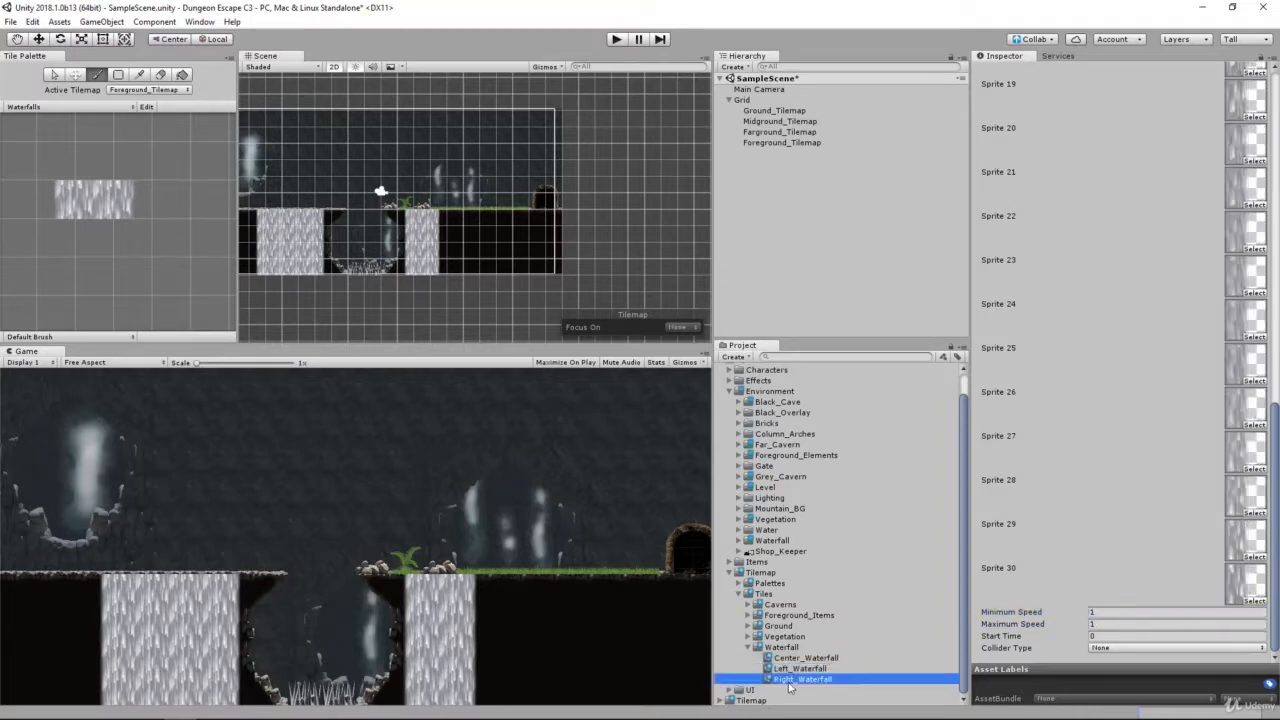
pyautogui.click(1100, 612)
pyautogui.write('30')
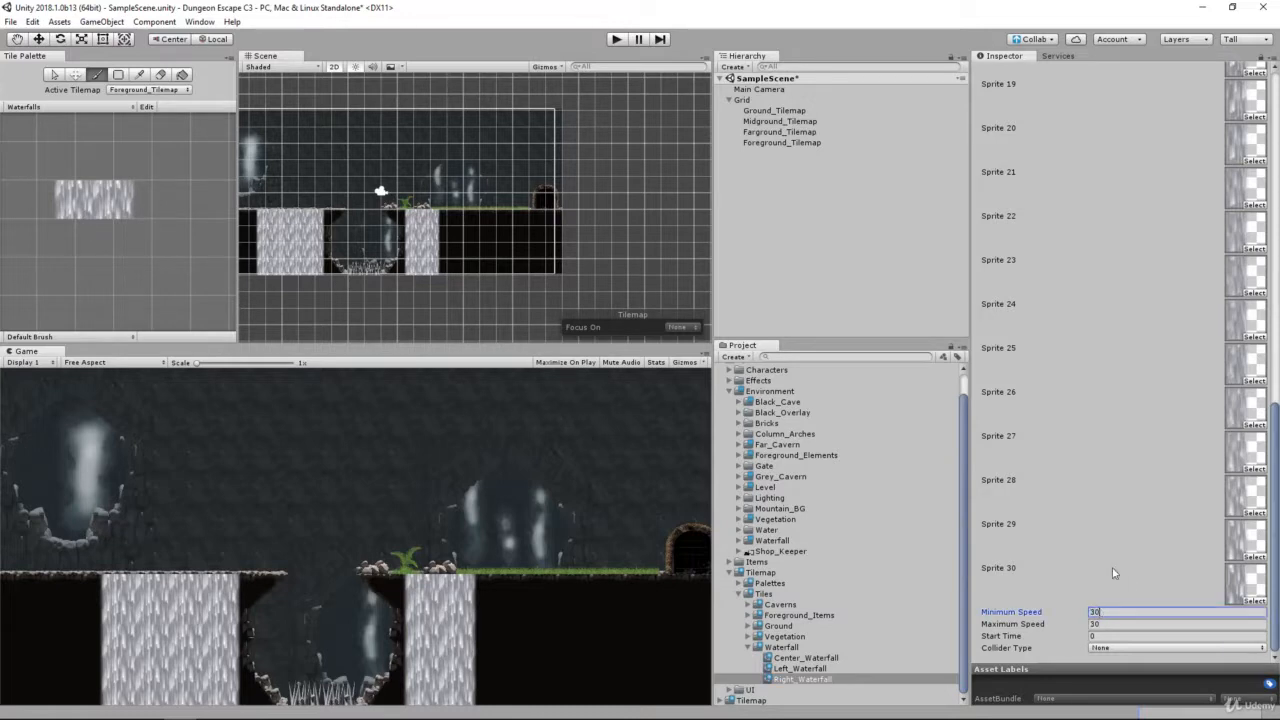
# Step: Run the scene to check the waterfalls' animation at the new tile speeds
pyautogui.click(617, 40)
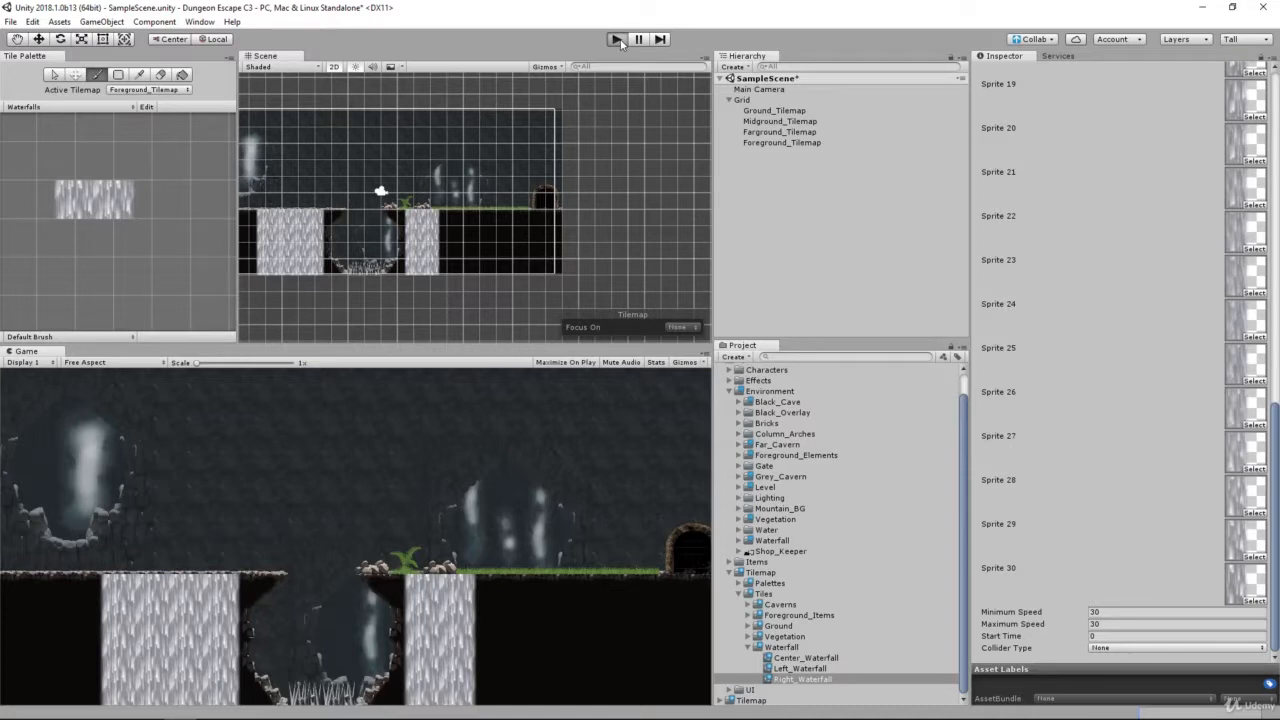